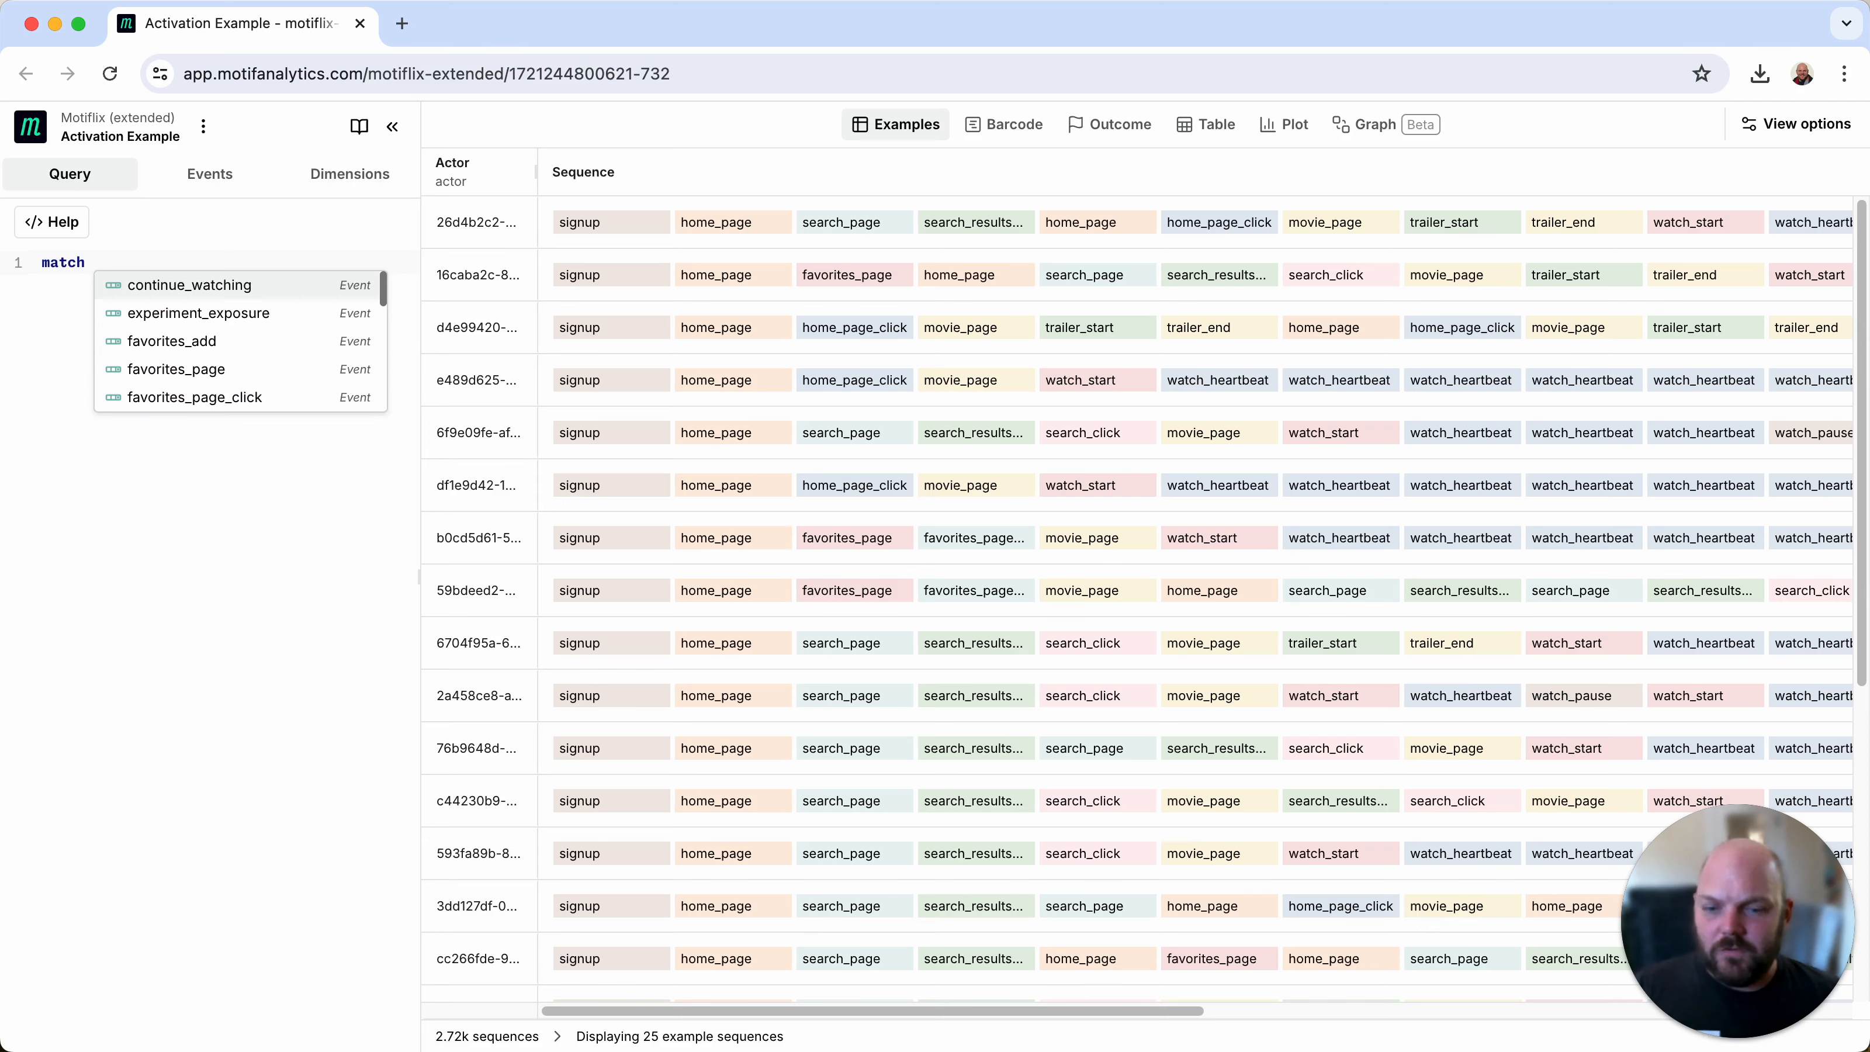
Step: Write the match pattern signup >> * >> favorites_add?, making the favorites_add event optional
text(signup)
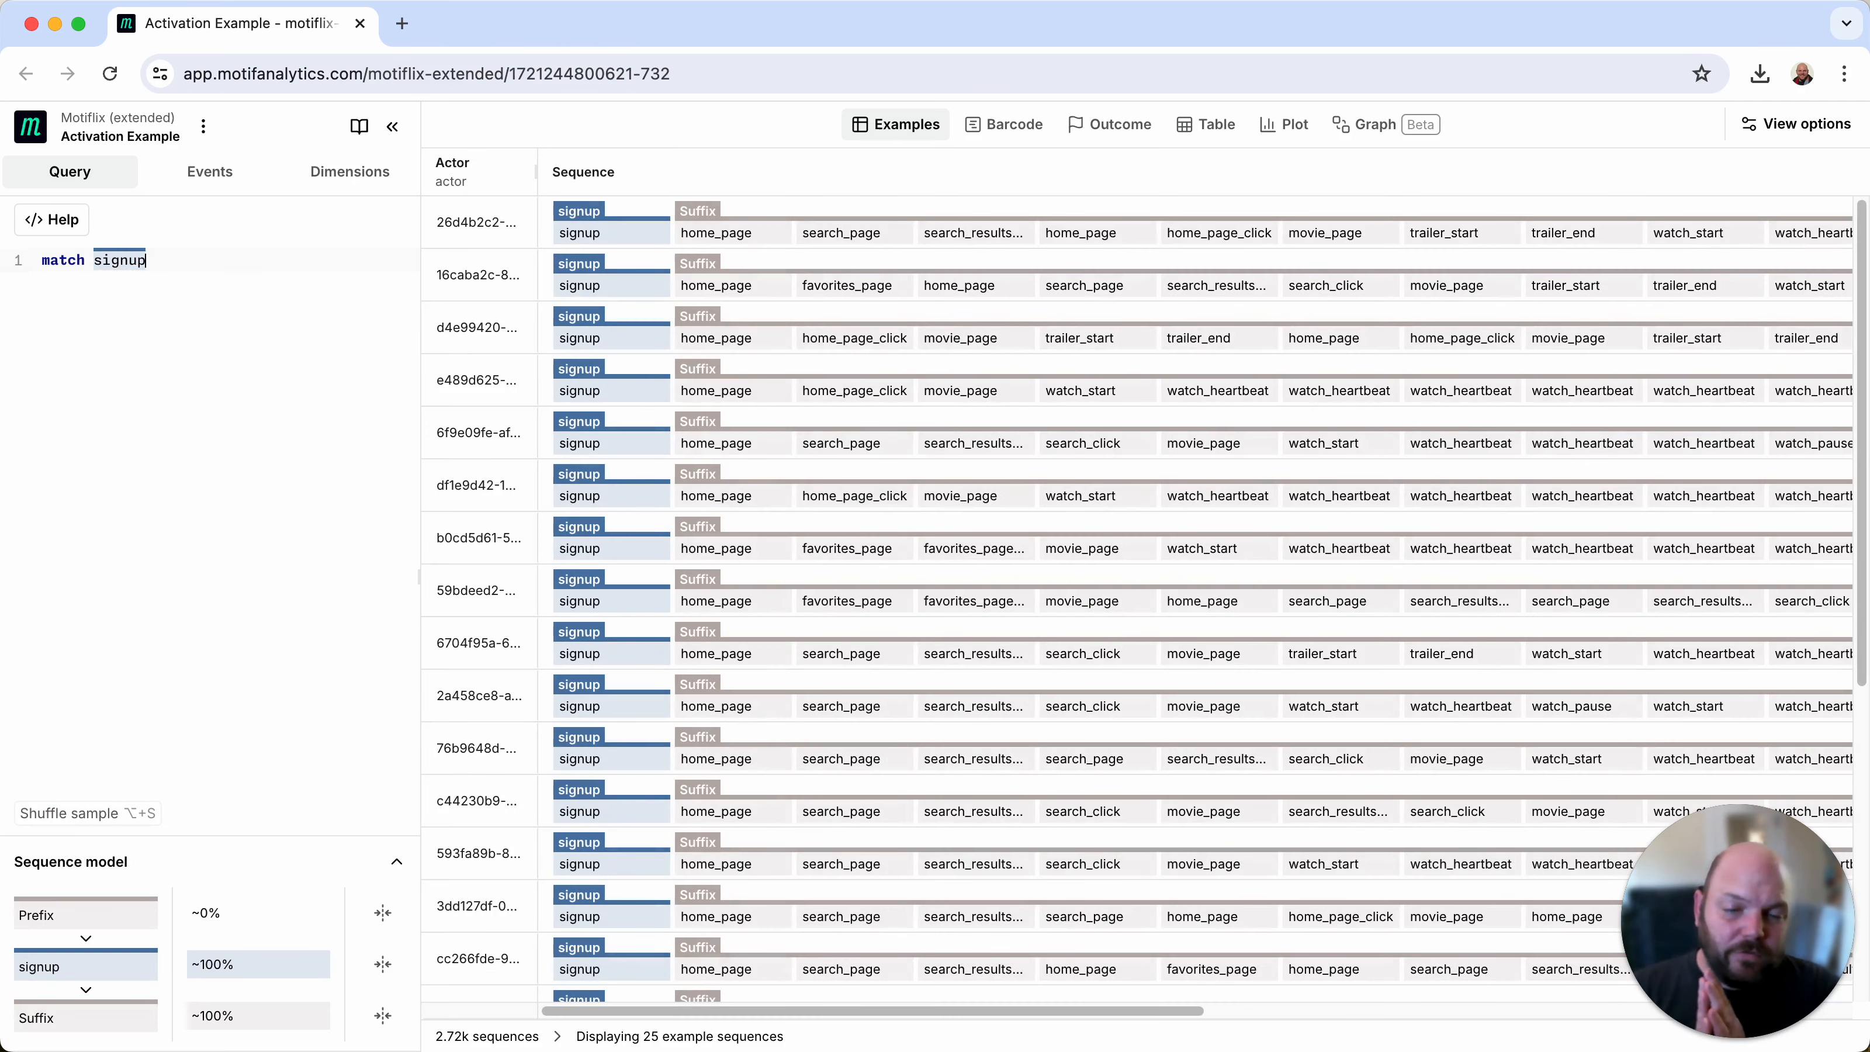
text(>>)
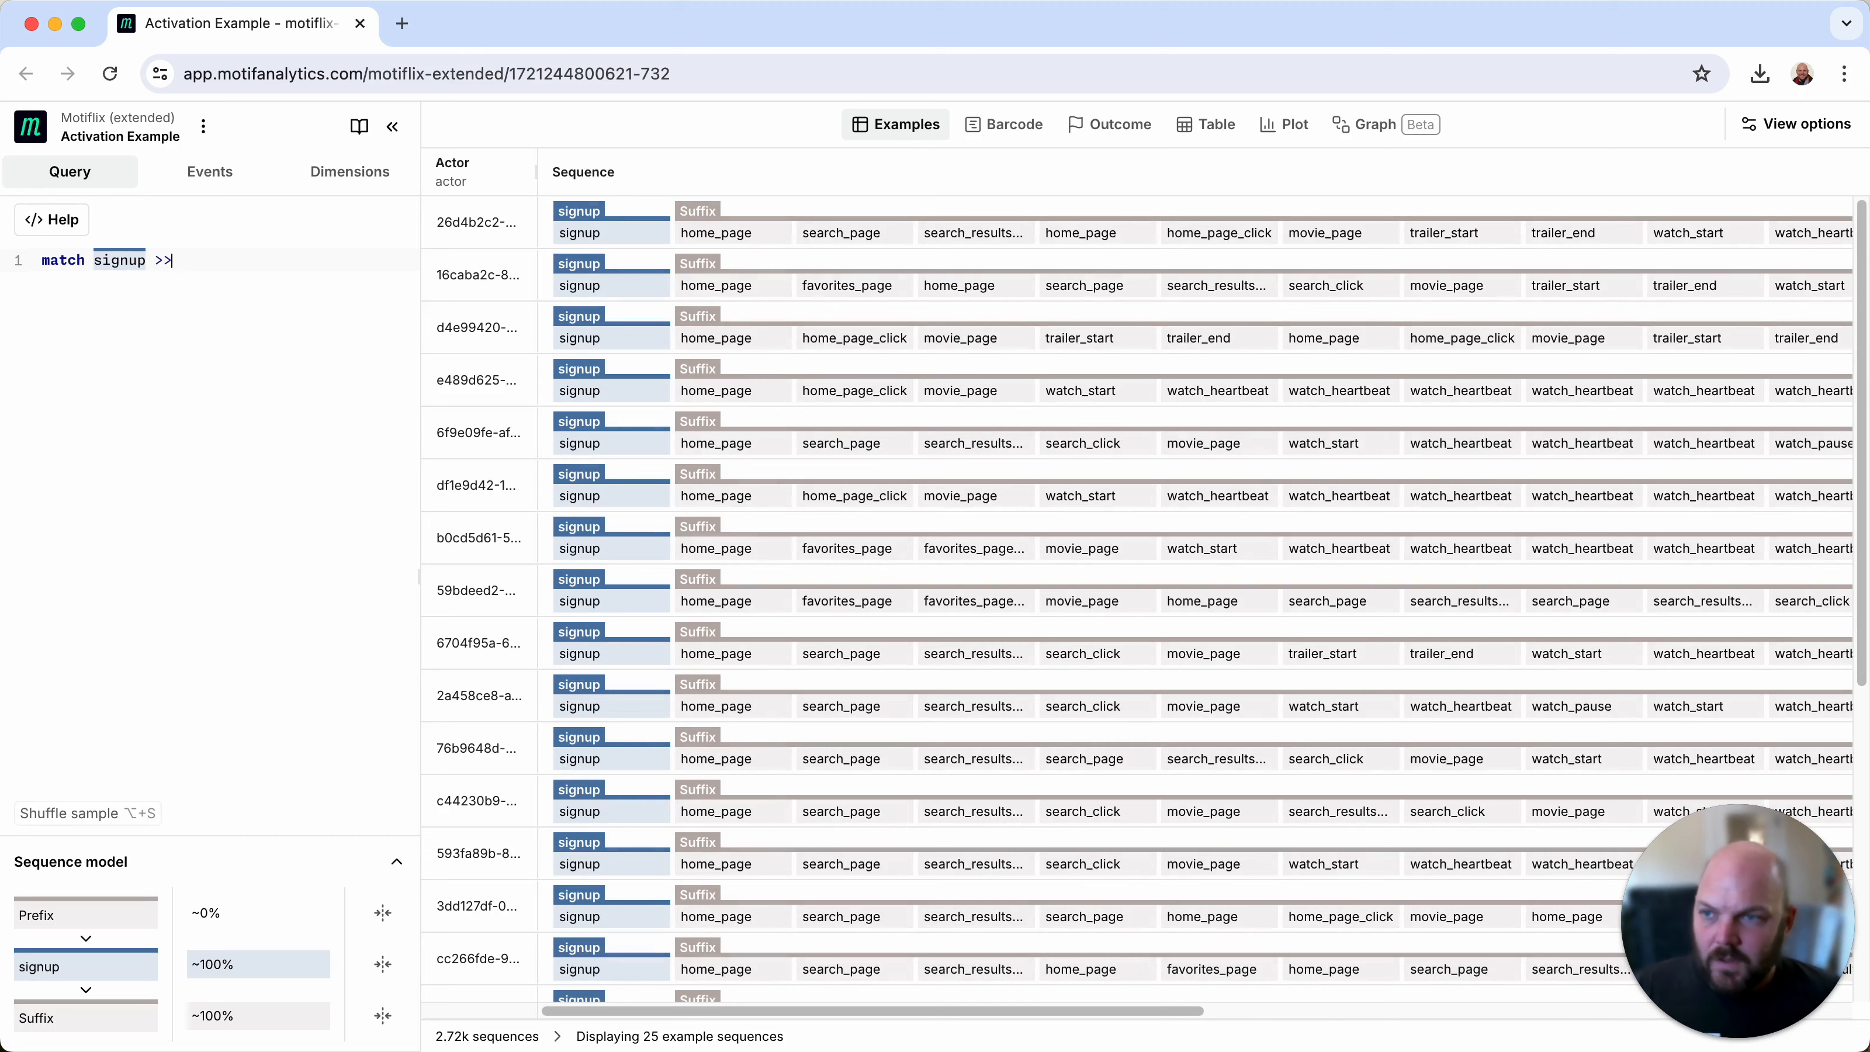
text( * )
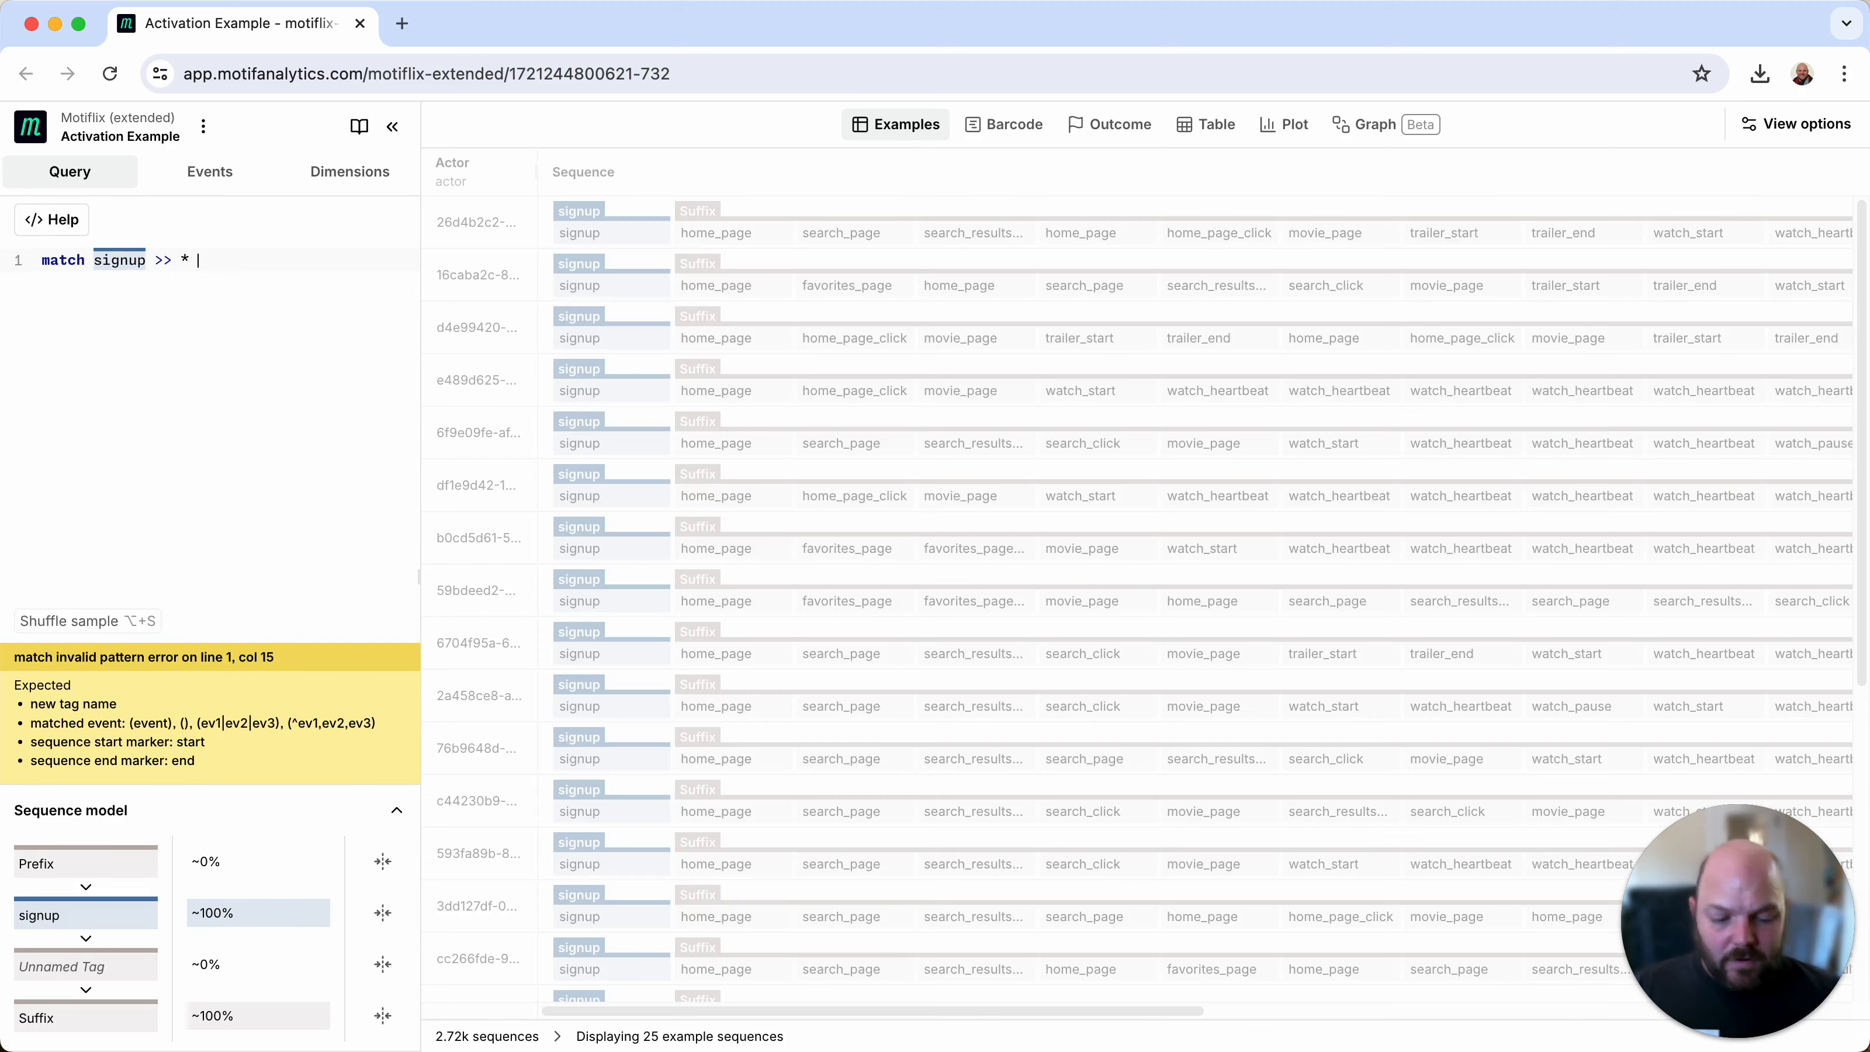
text(>> faovi)
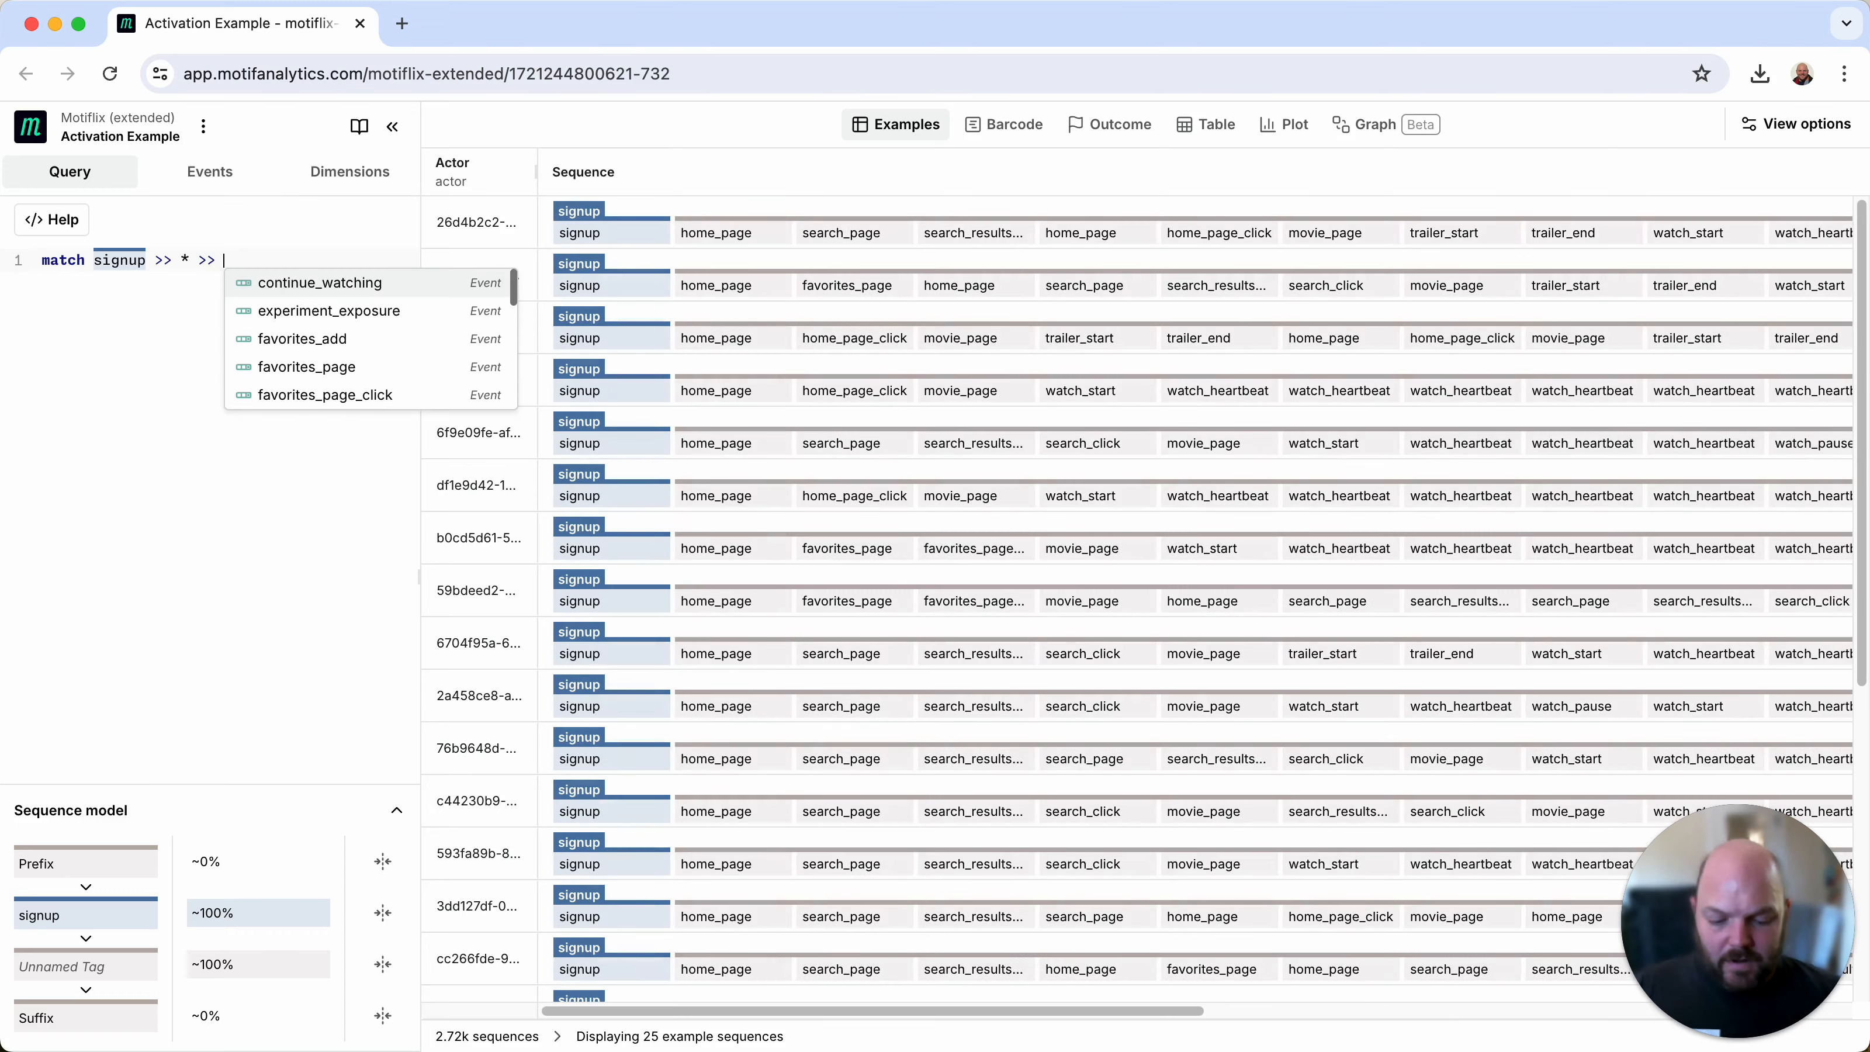
key(BackSpace)
key(BackSpace)
key(BackSpace)
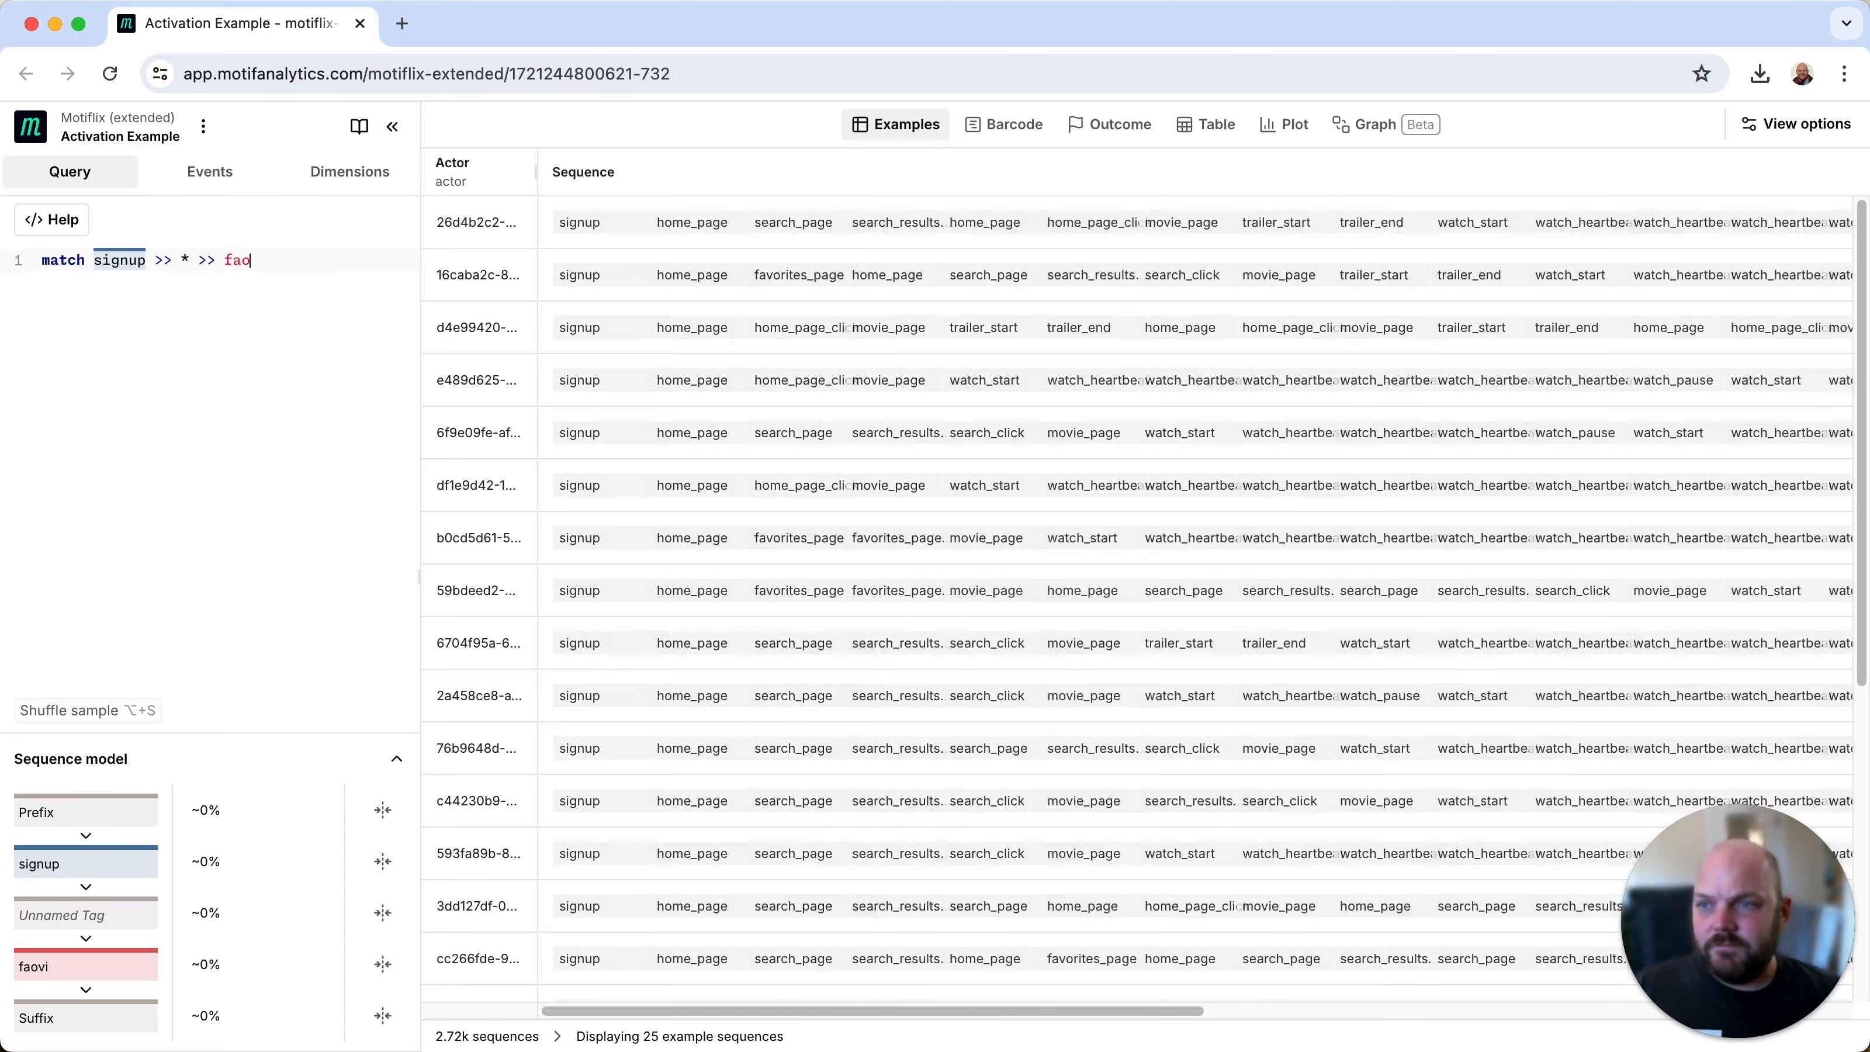
text(vor)
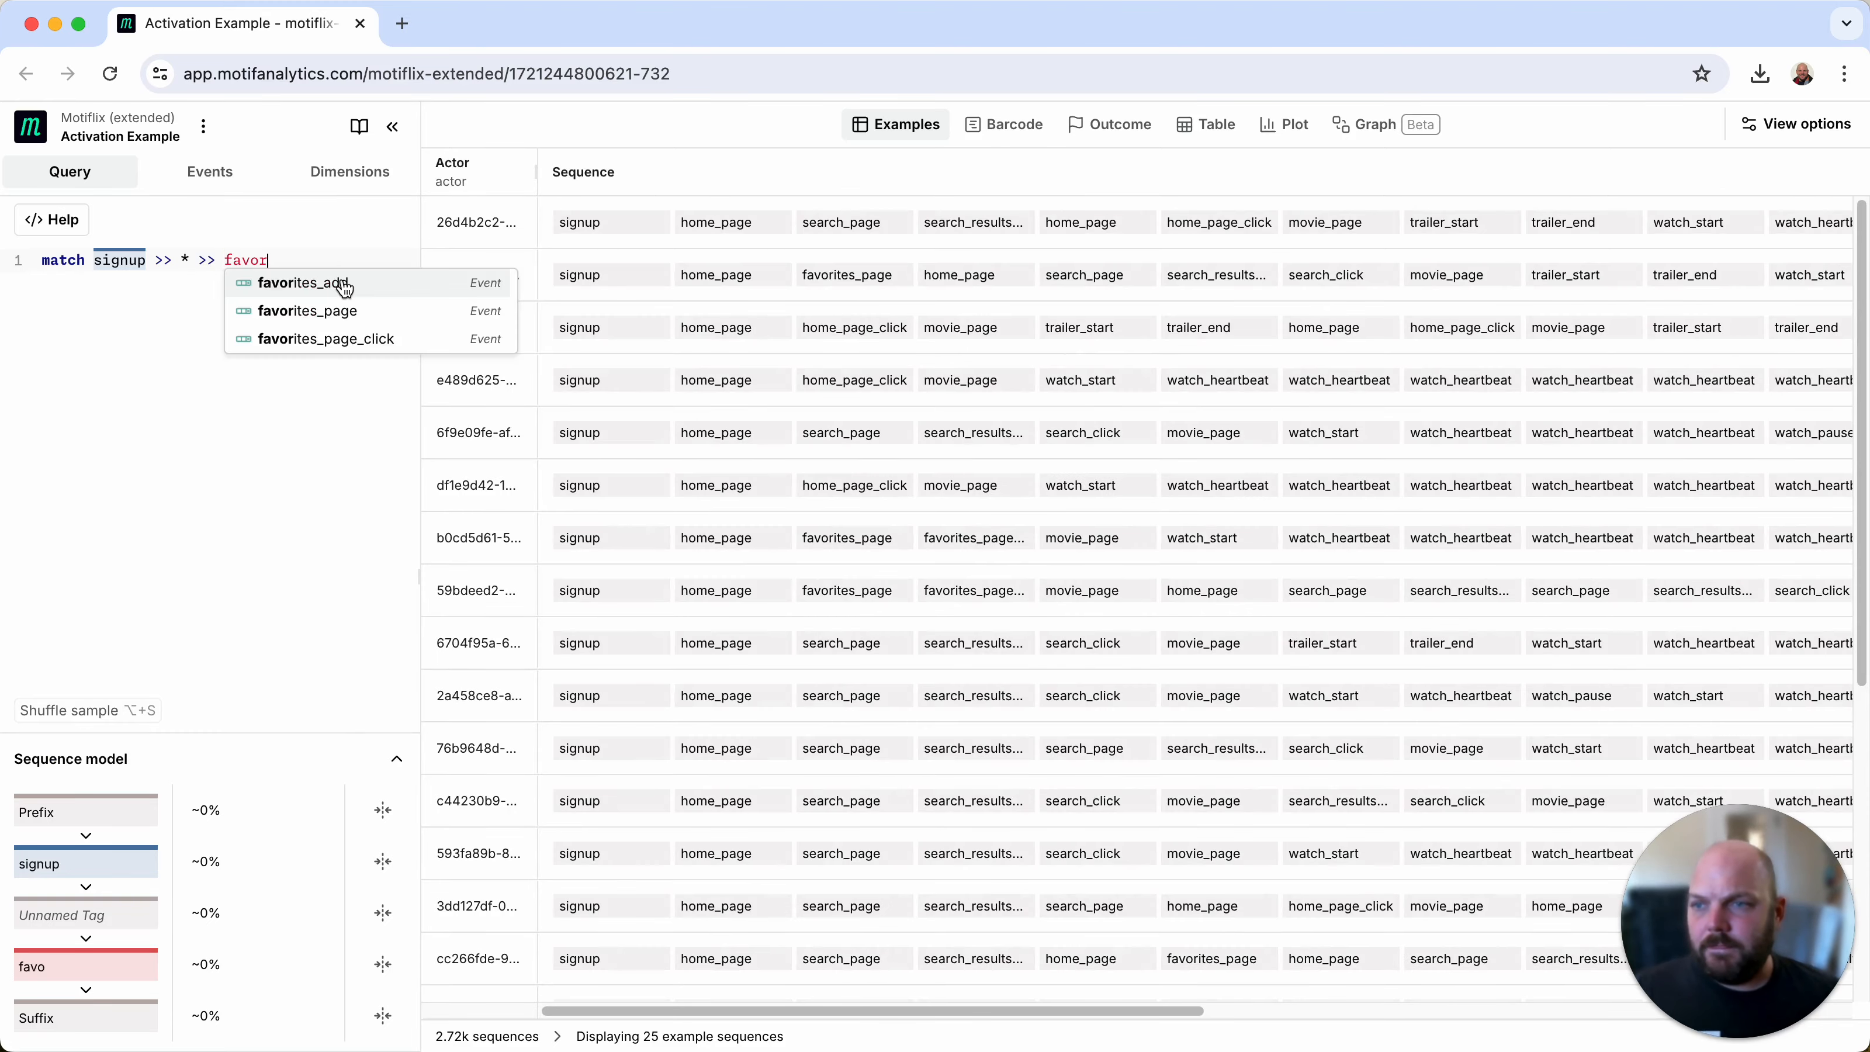
click(343, 283)
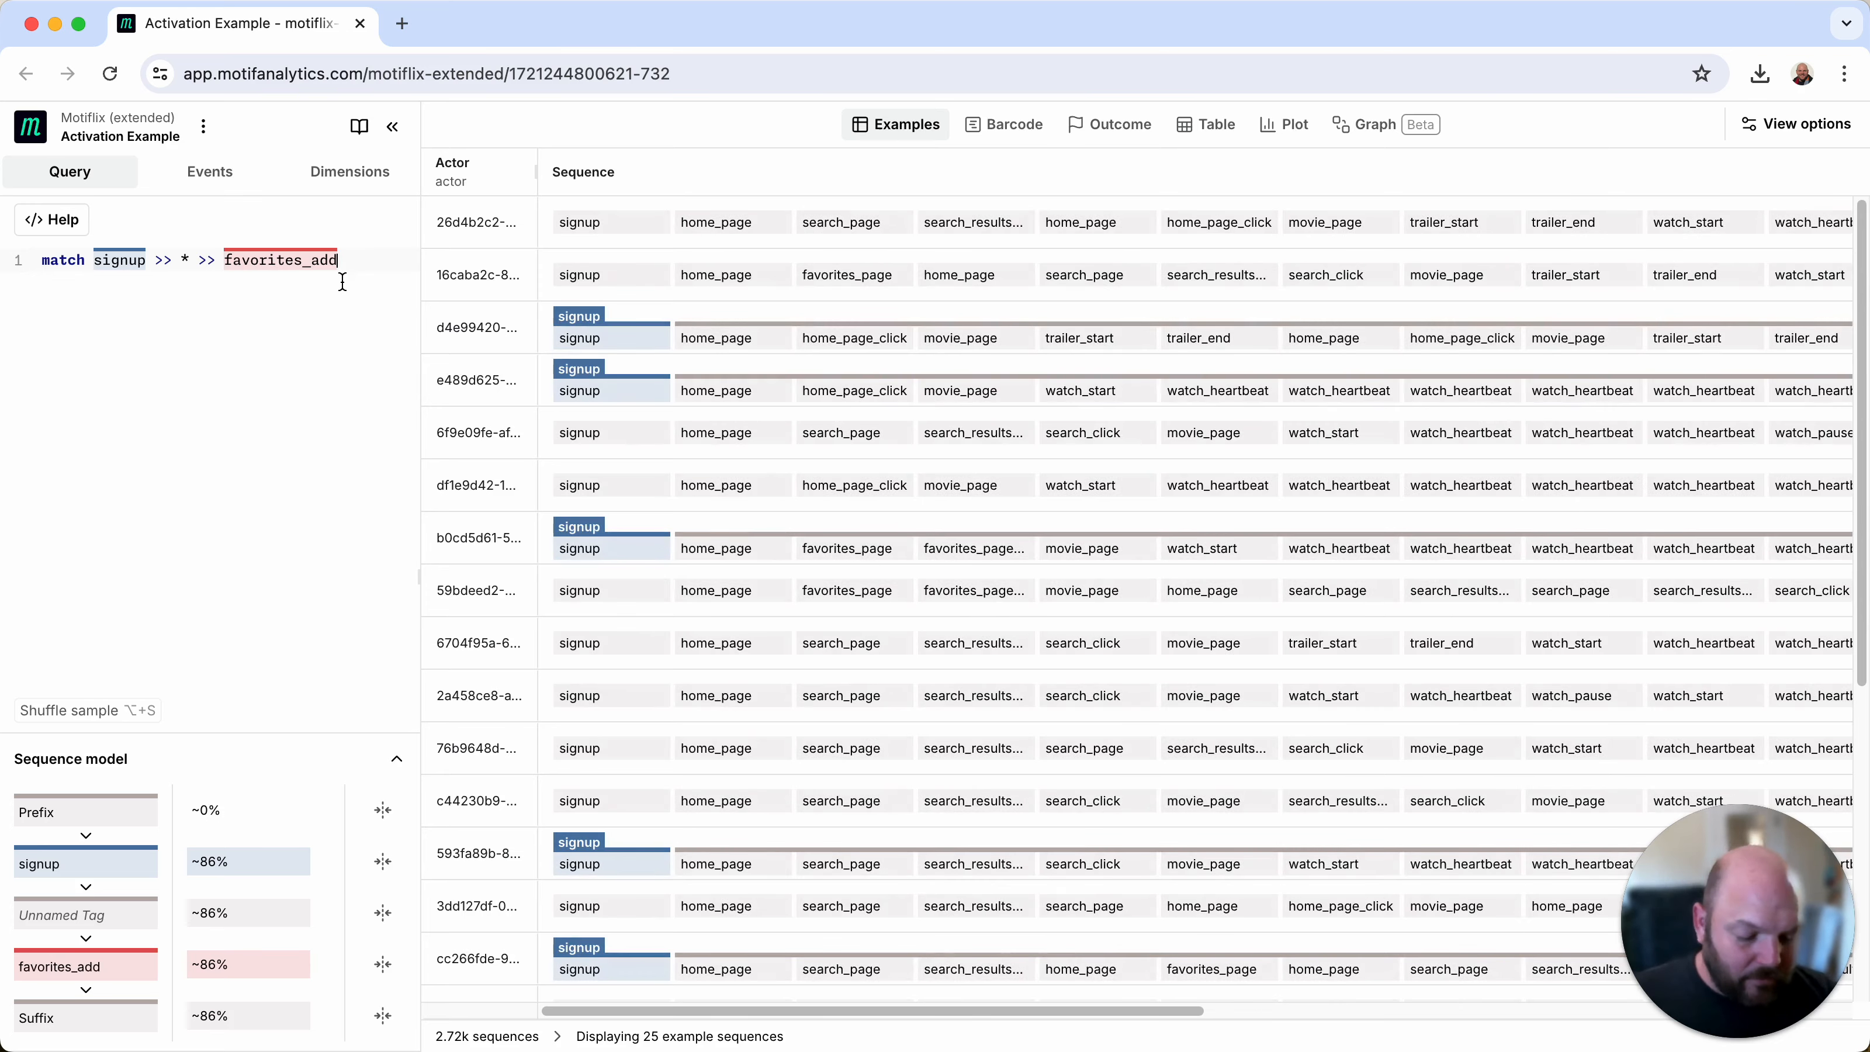
text(?)
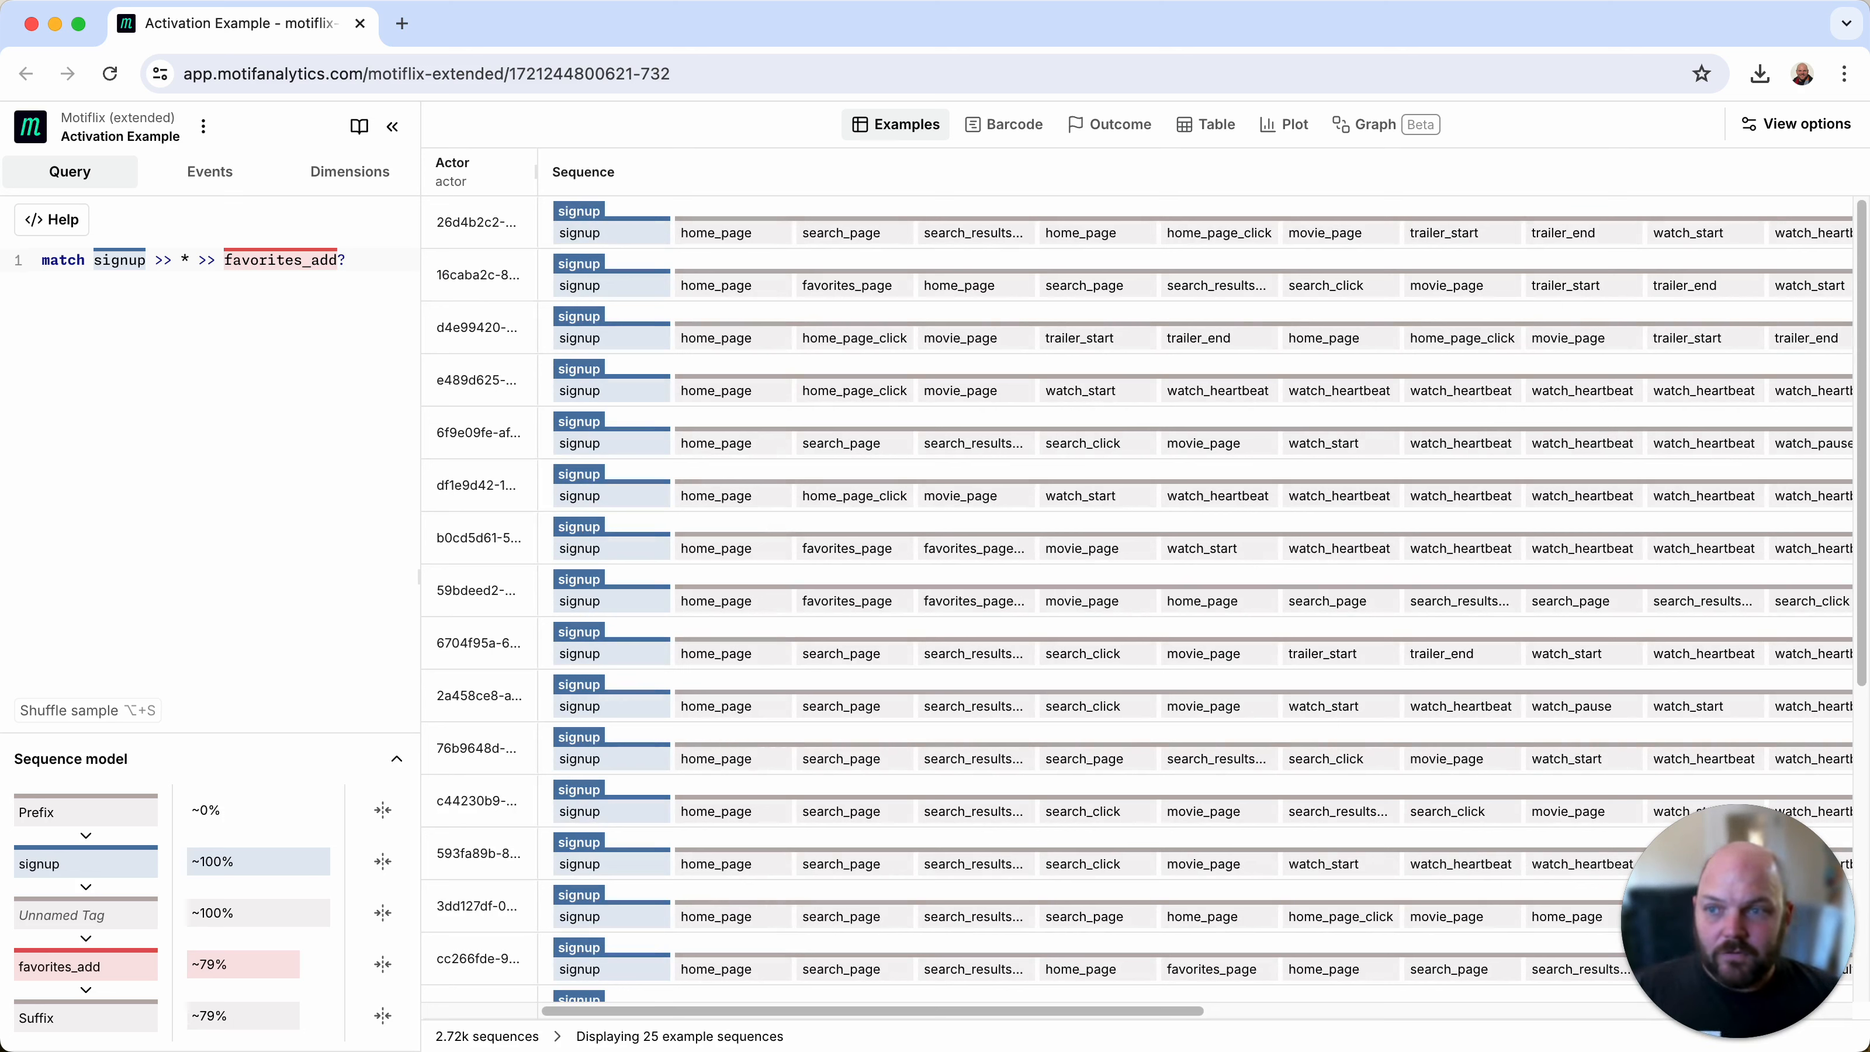
Step: Extend the match pattern with >> * >> favorites_add to capture a second favorite
text(>> *)
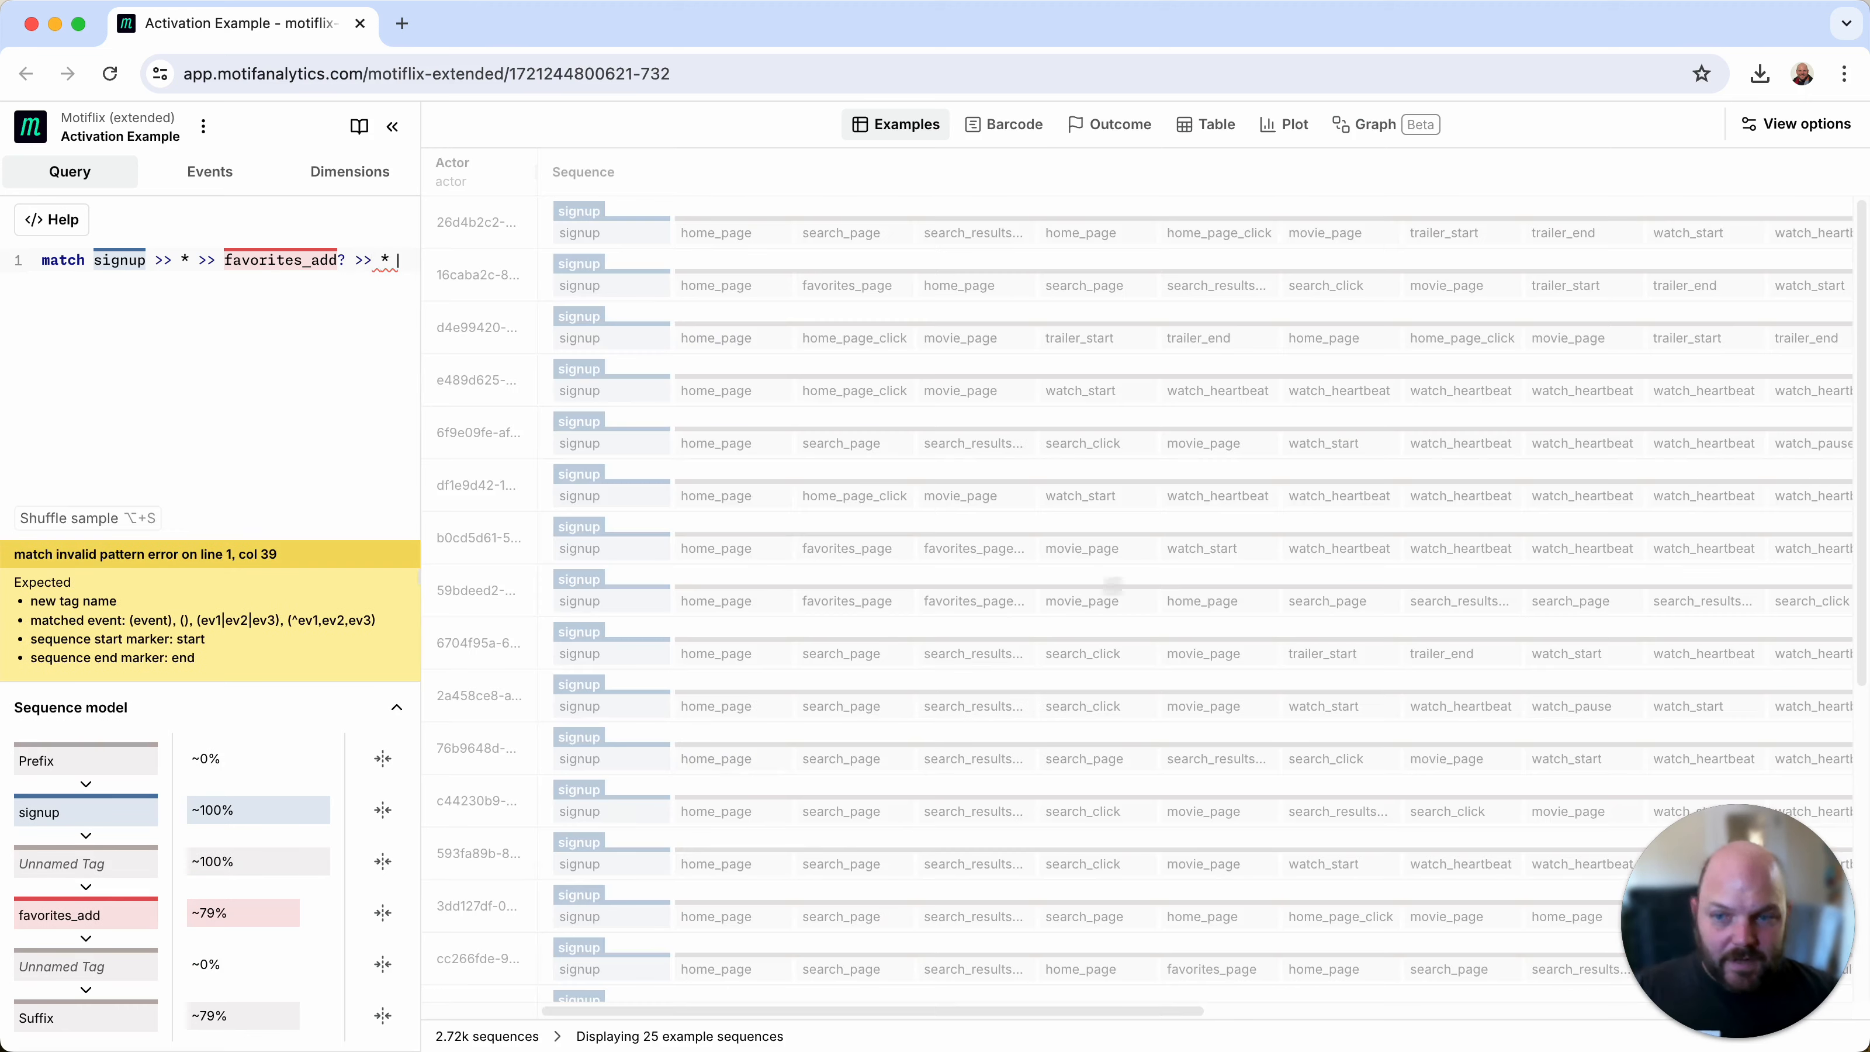
text( >> )
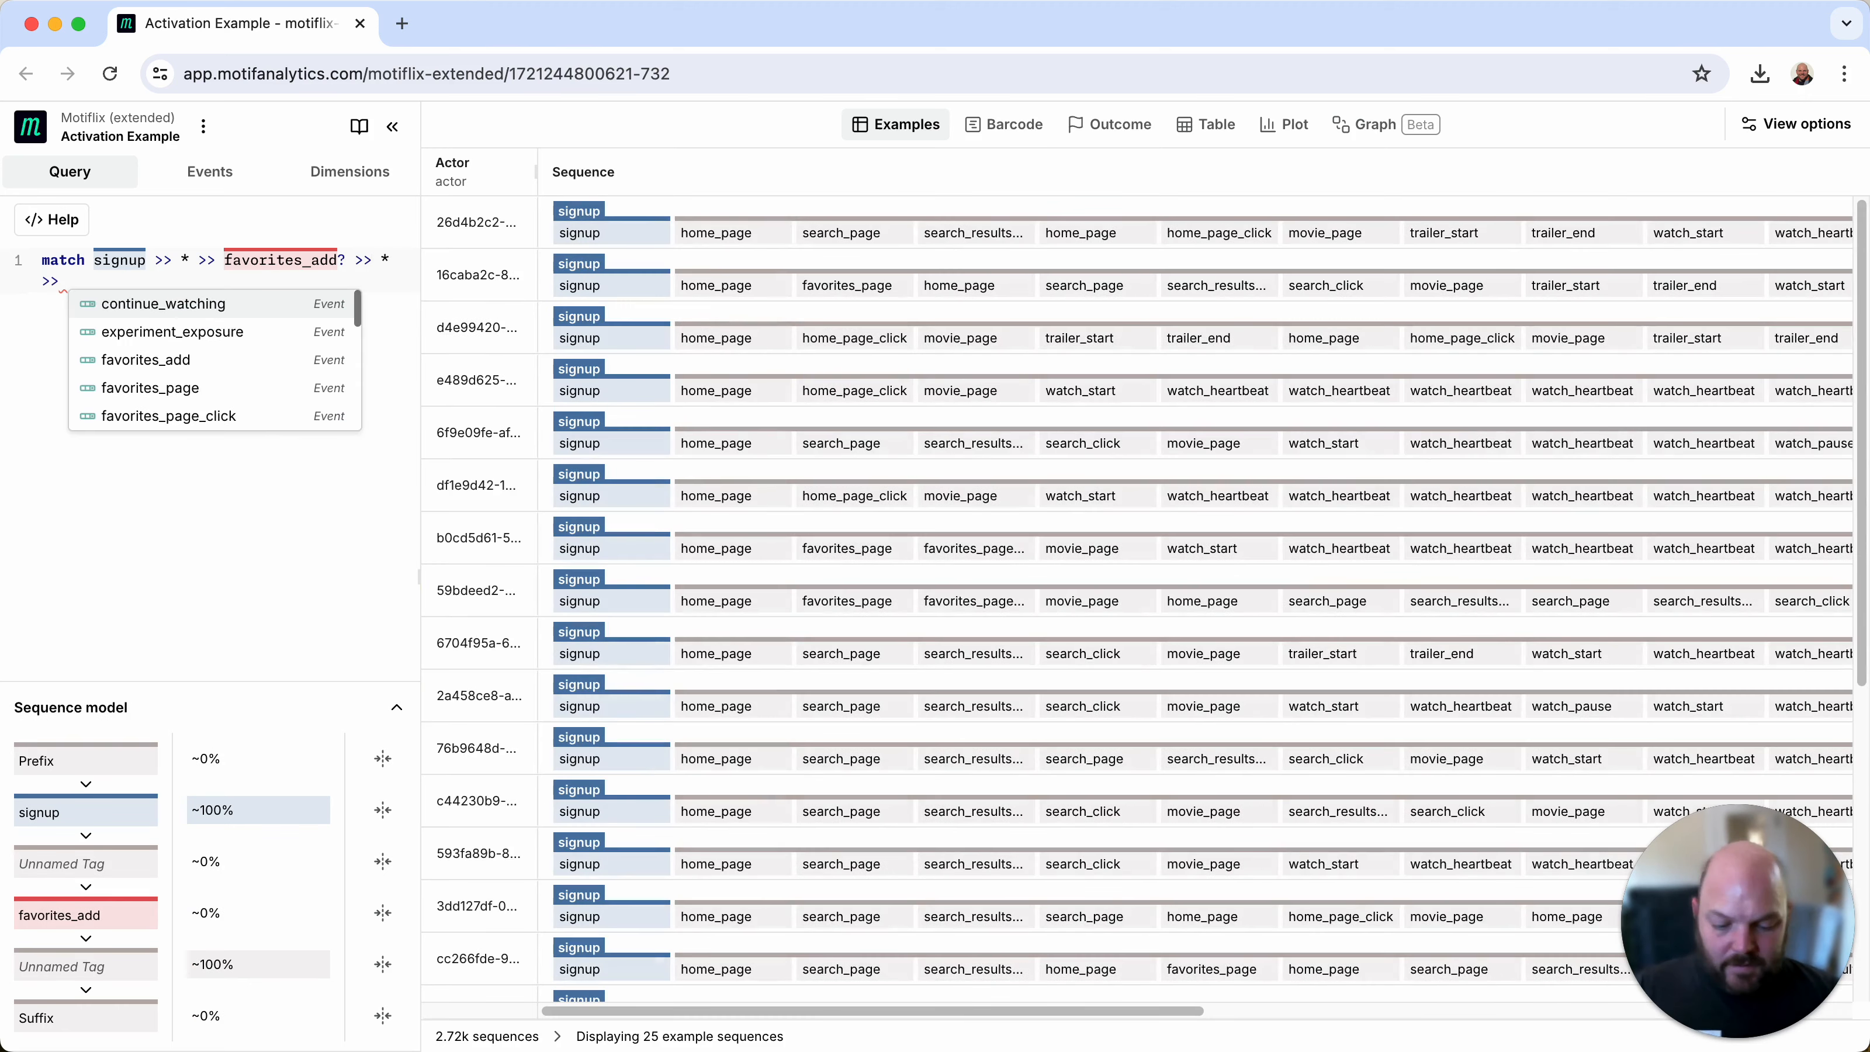
text(favorites_add)
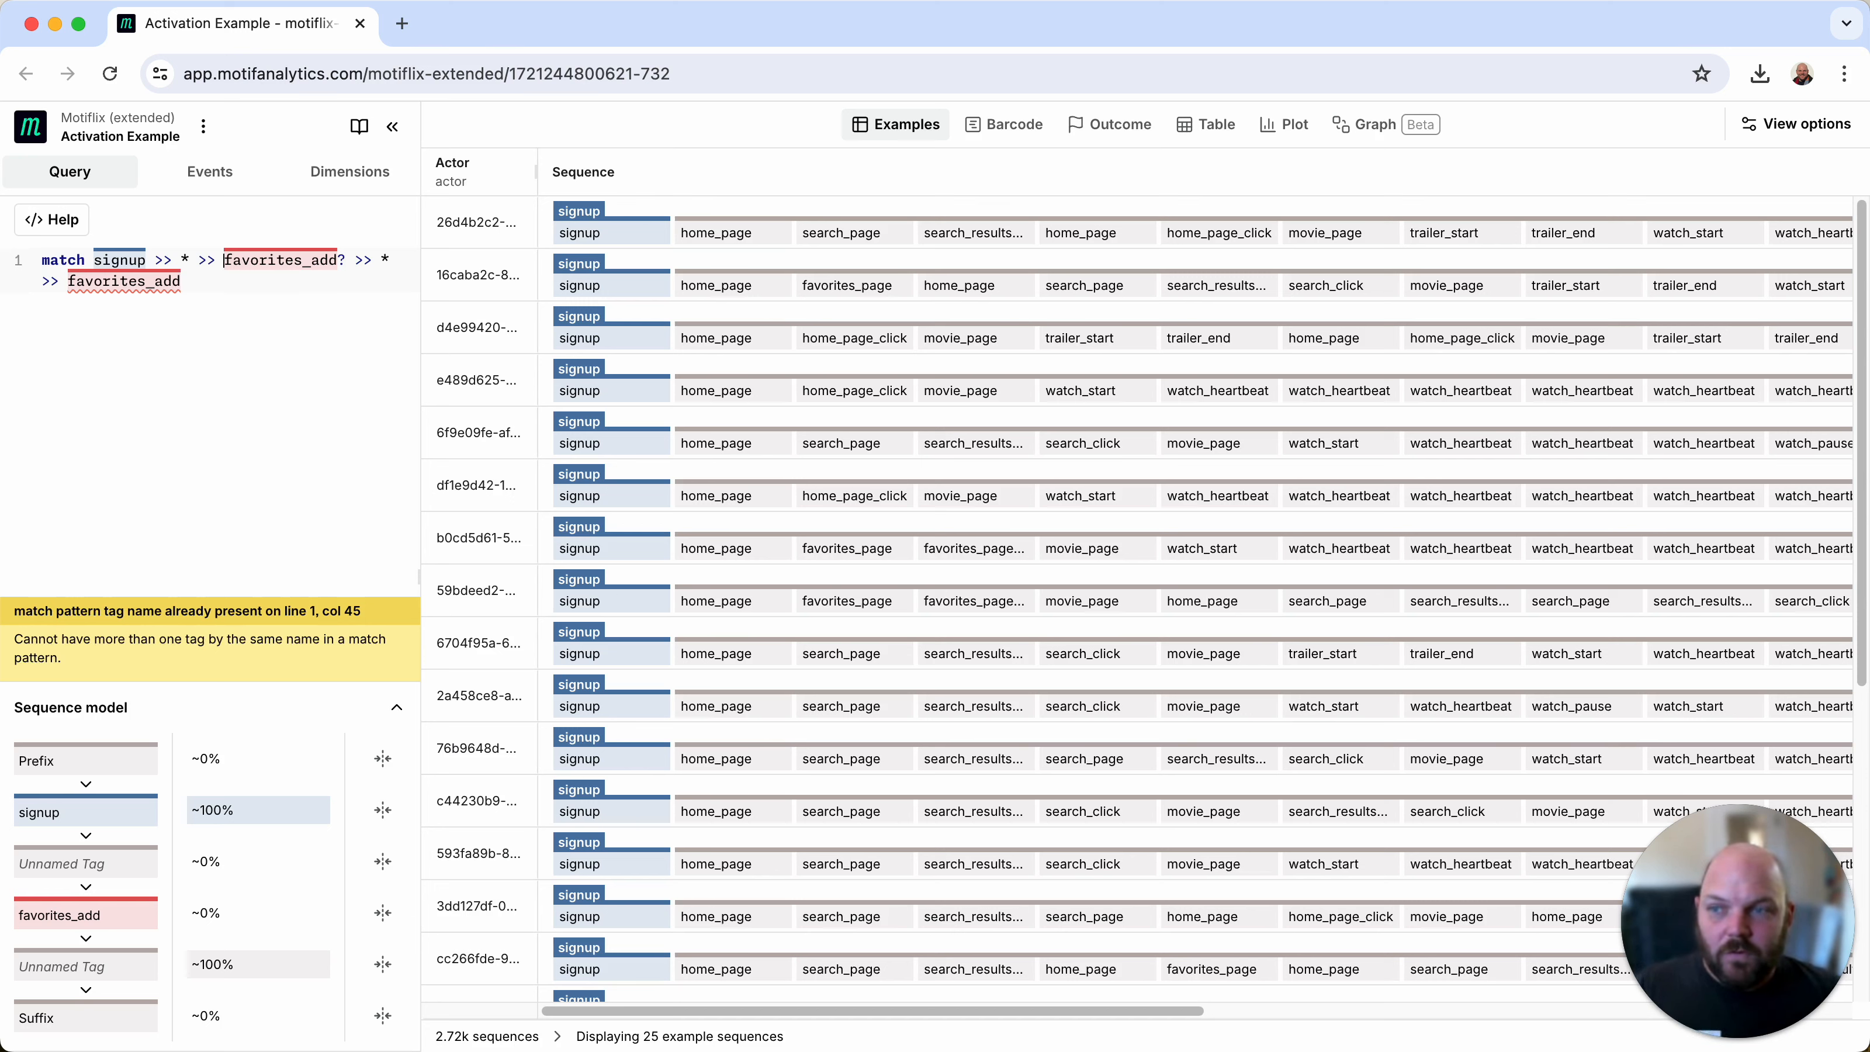
Step: Tag the first favorites_add event in the pattern as FirstFavorite(favorites_add), keeping it optional
text(FirstFavorit)
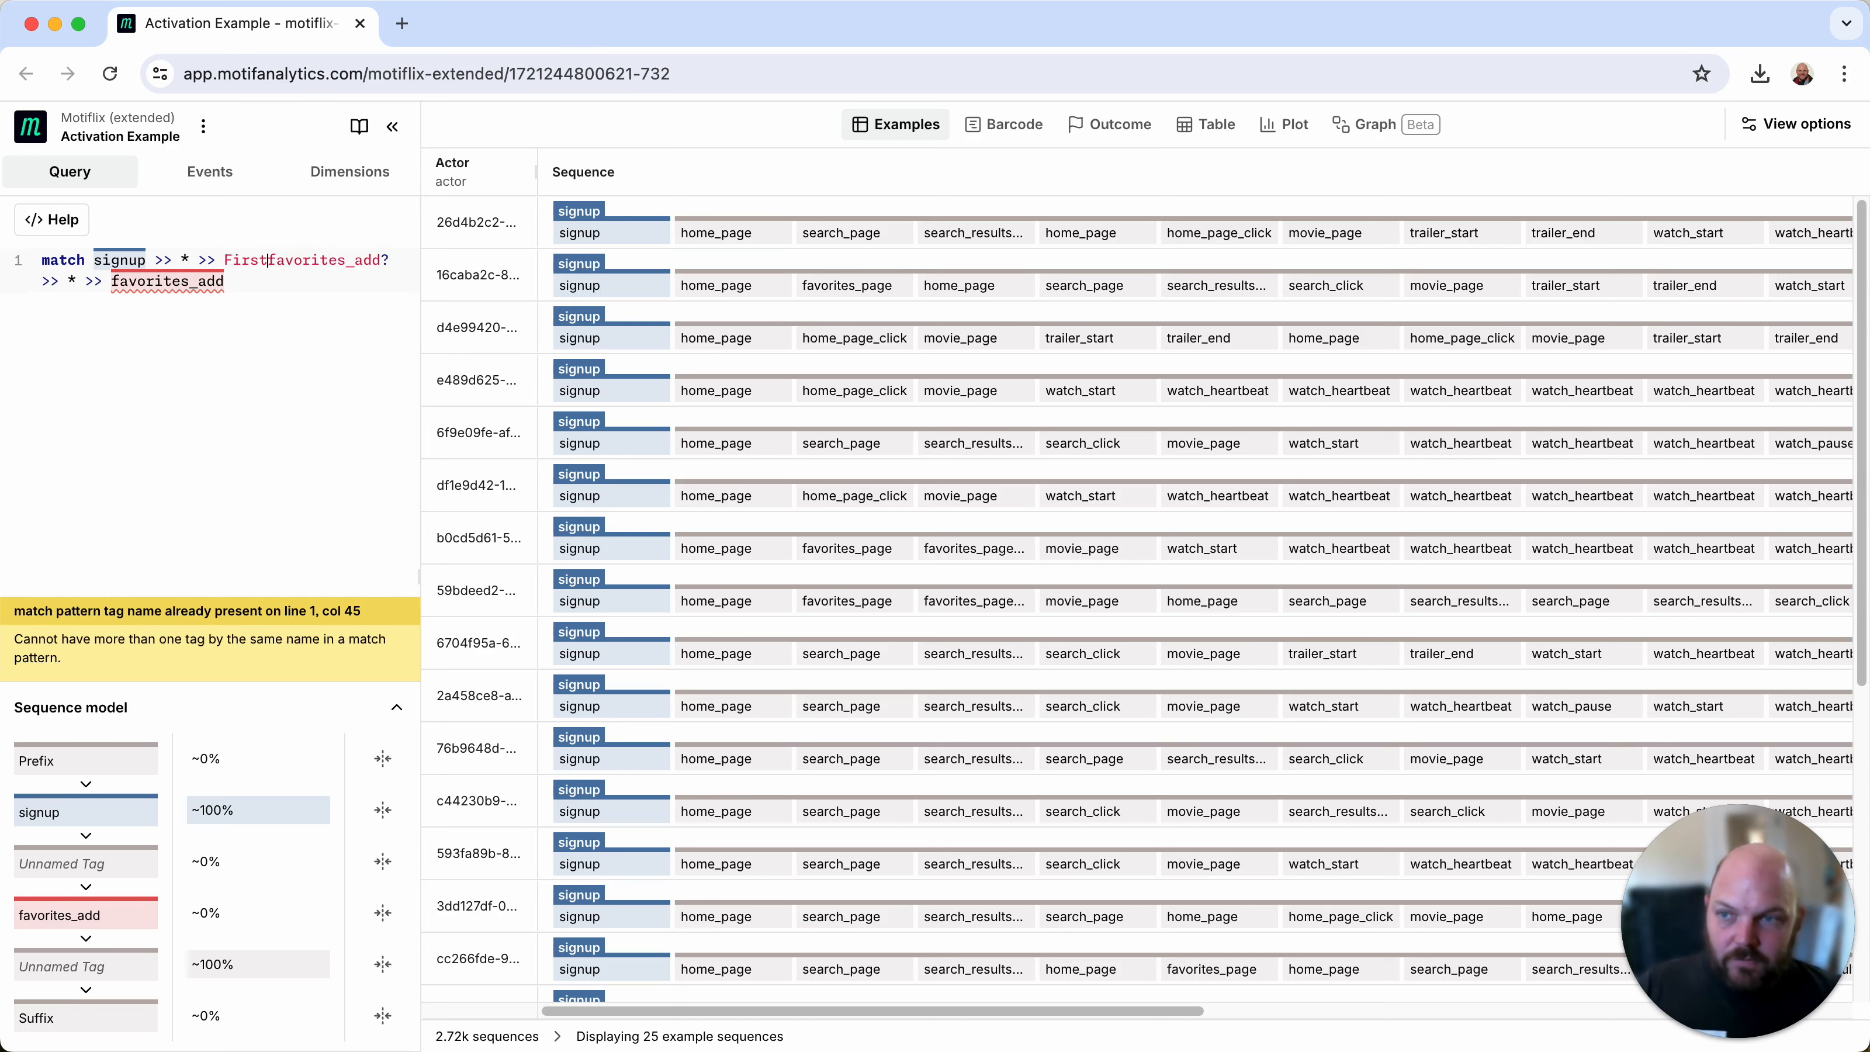
text(e()
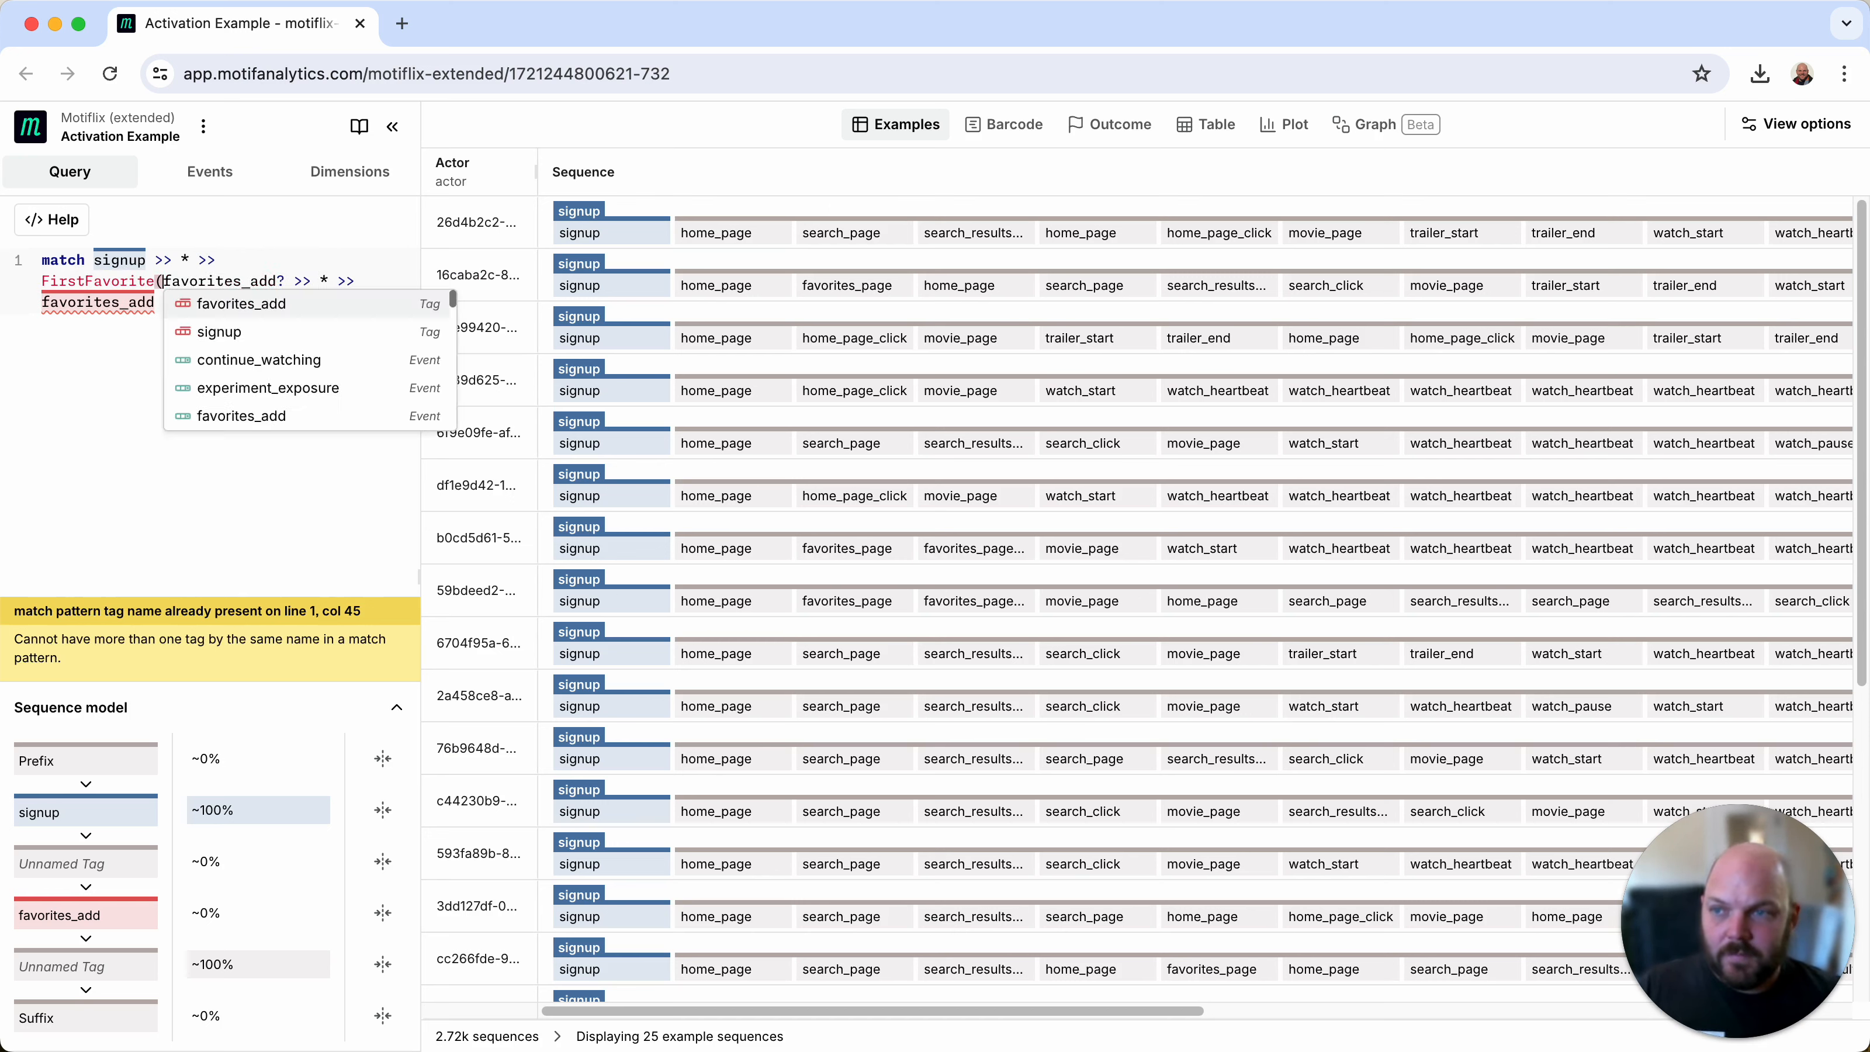
click(269, 280)
text())
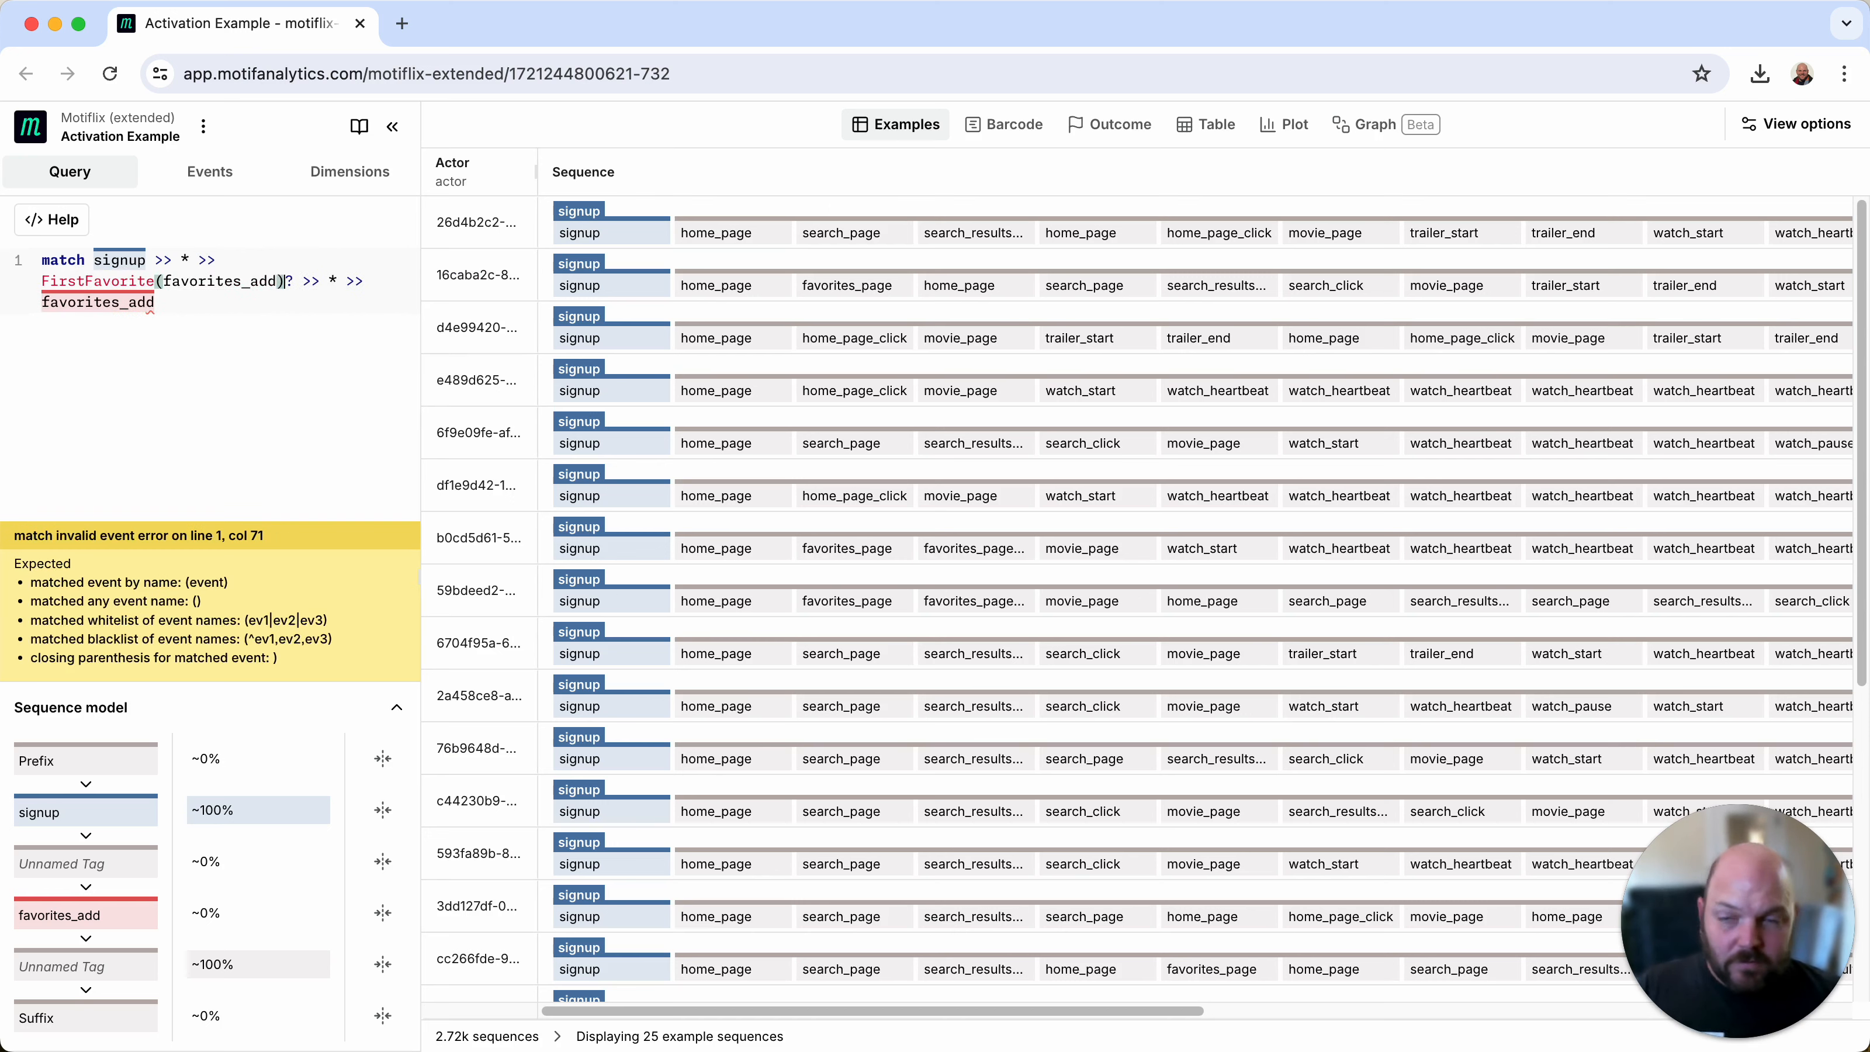
Step: Tag the final favorites_add event as SecondFavorite(favorites_add)? so that it is optional
click(215, 281)
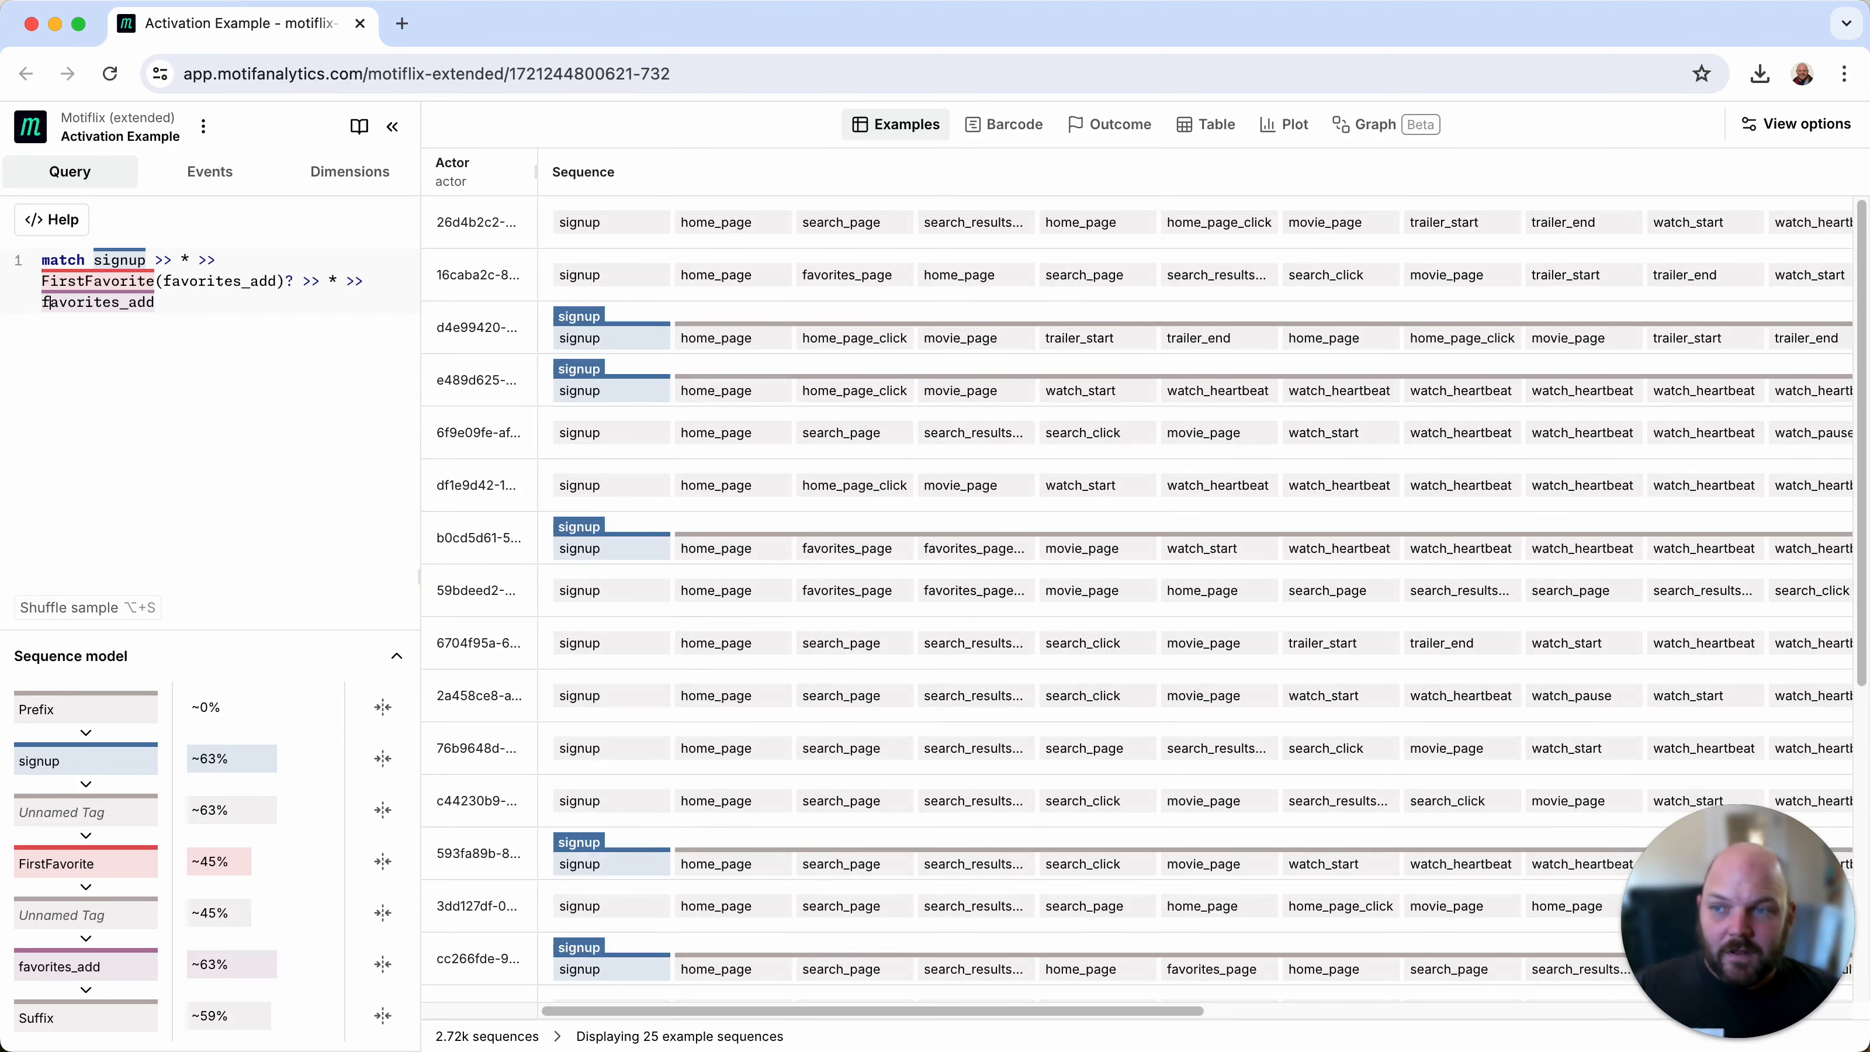
text(SecondF)
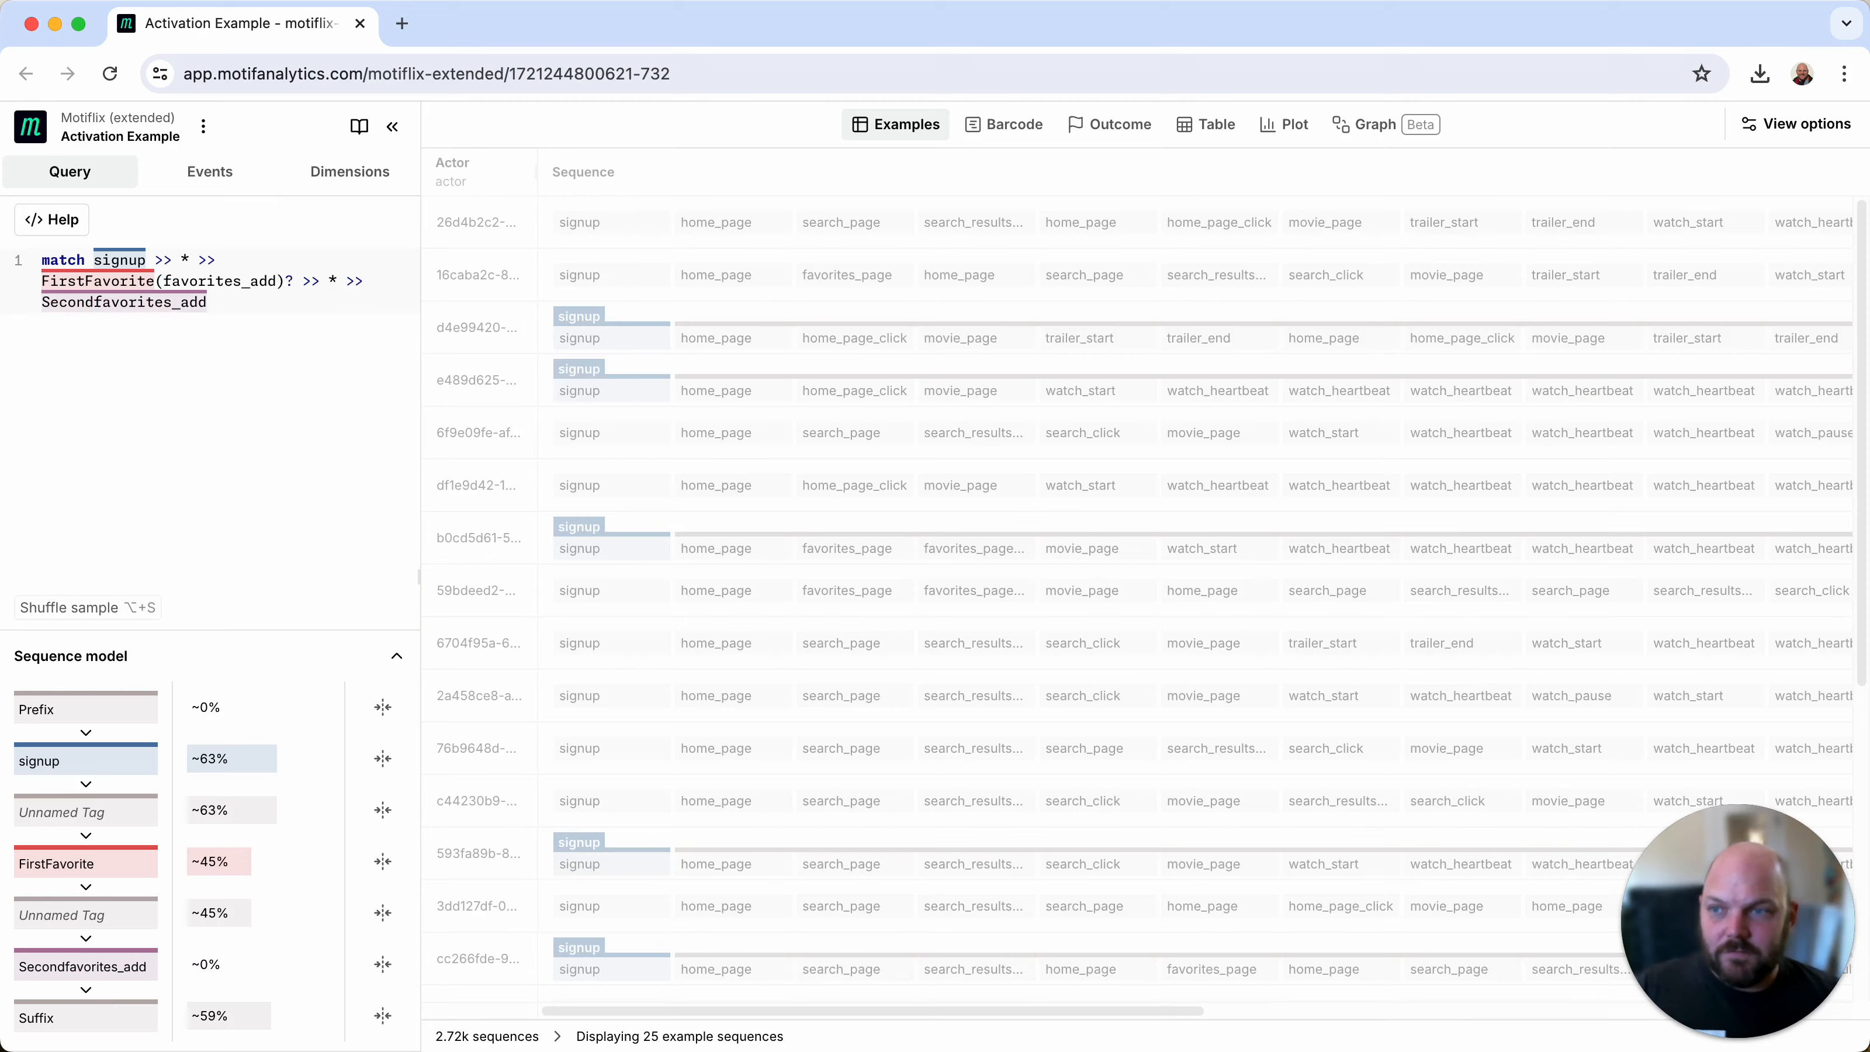
text(avorite()
key(super+Right)
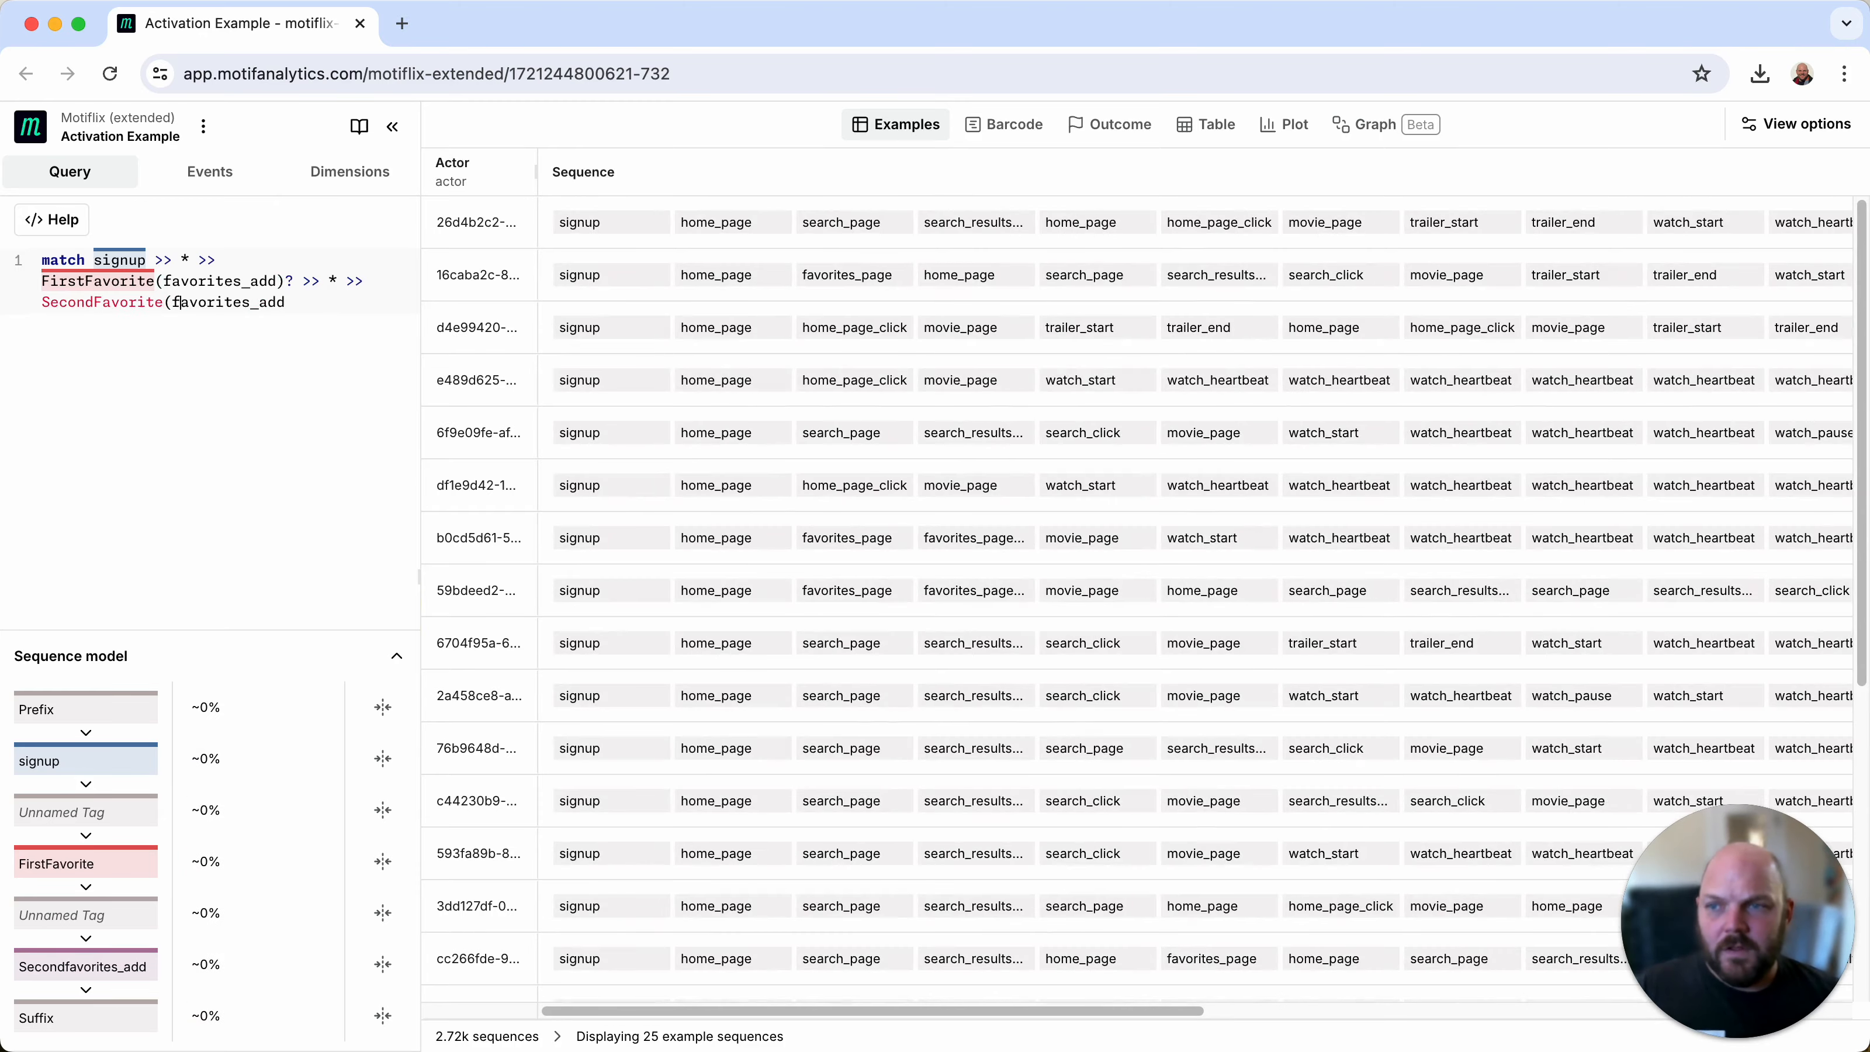
text()?)
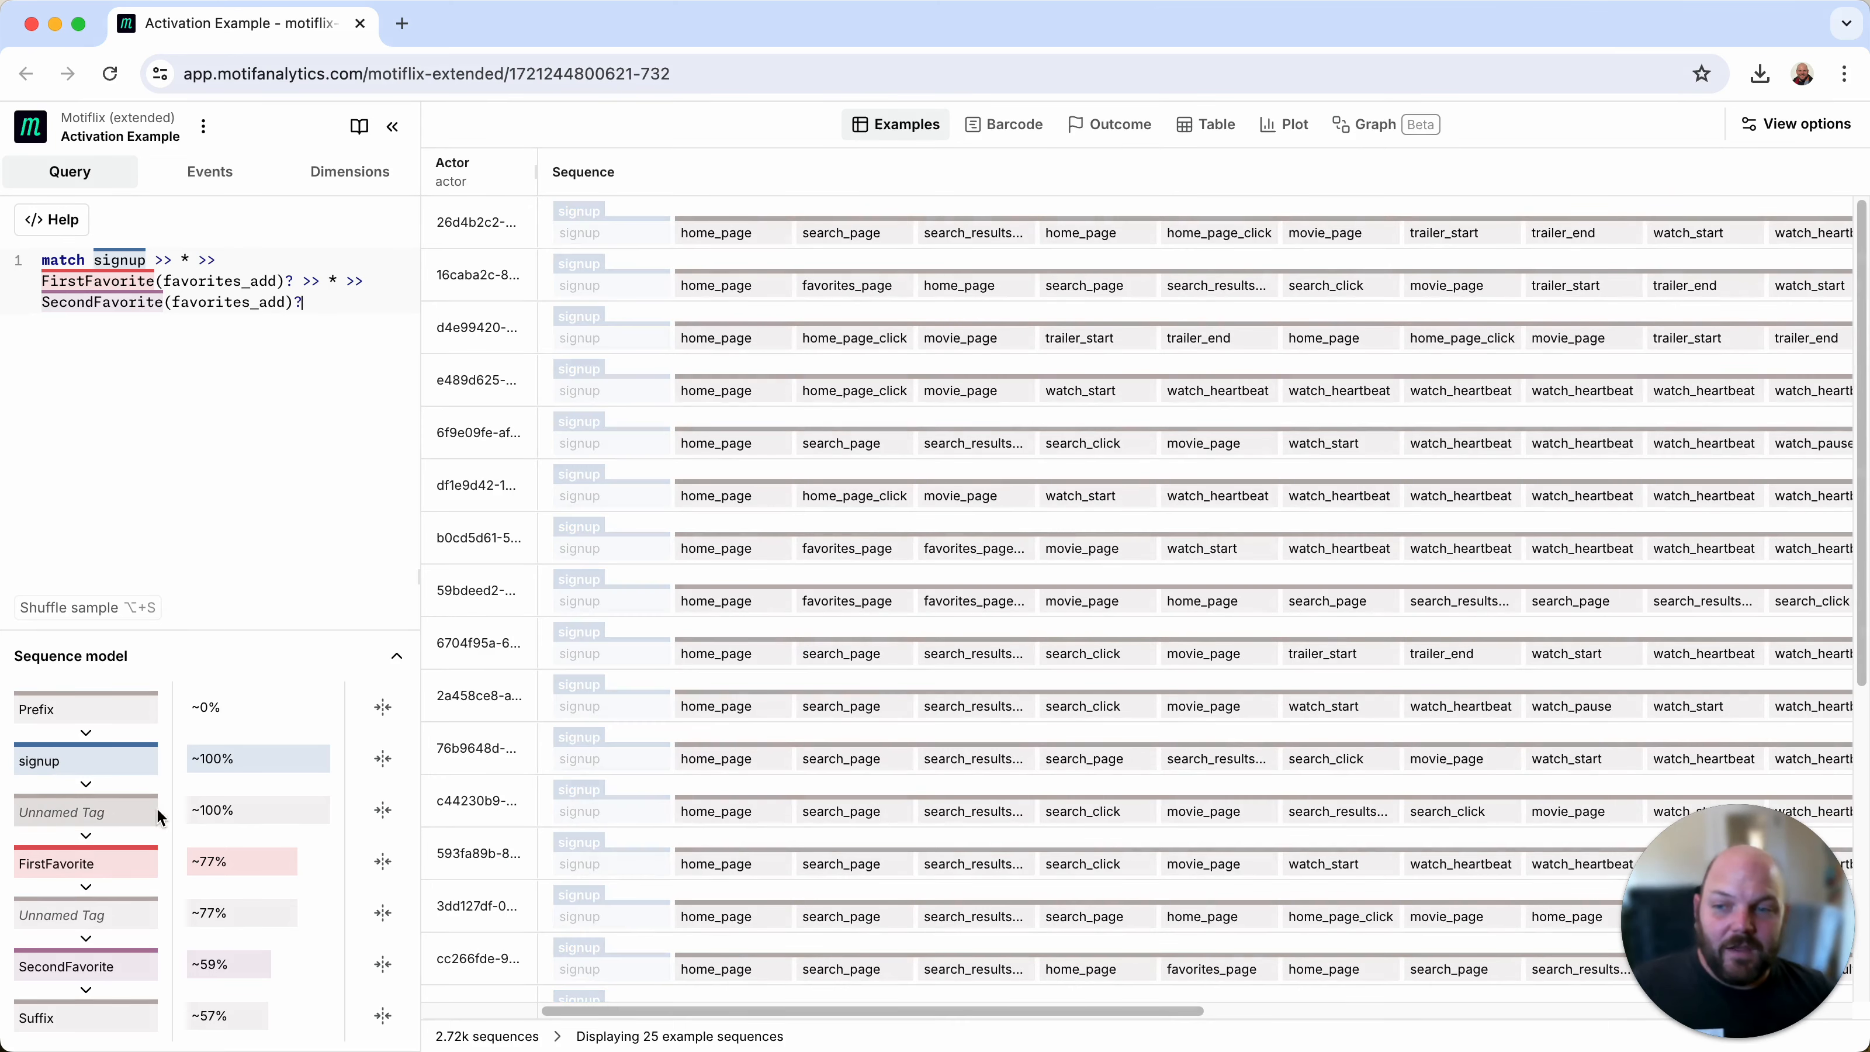
Step: Collapse both unnamed tags in the sequence model and look through the example sequences
click(383, 812)
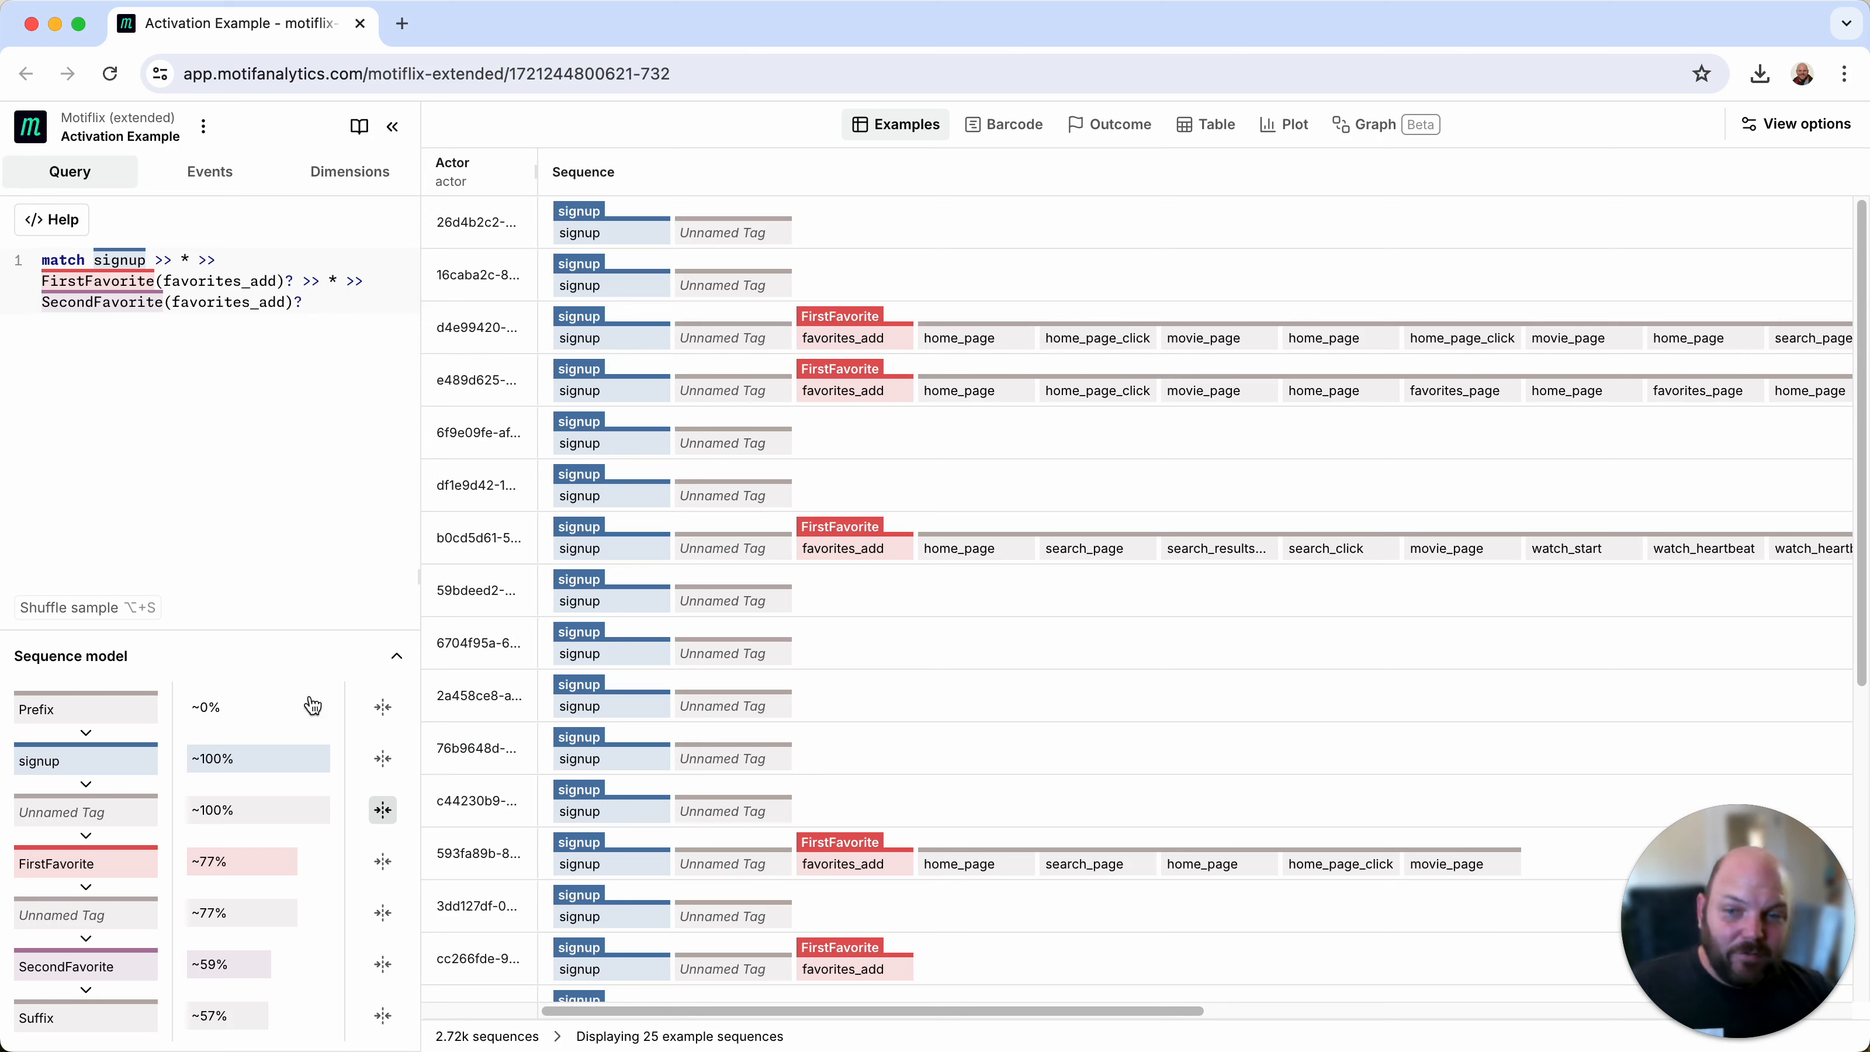
click(383, 913)
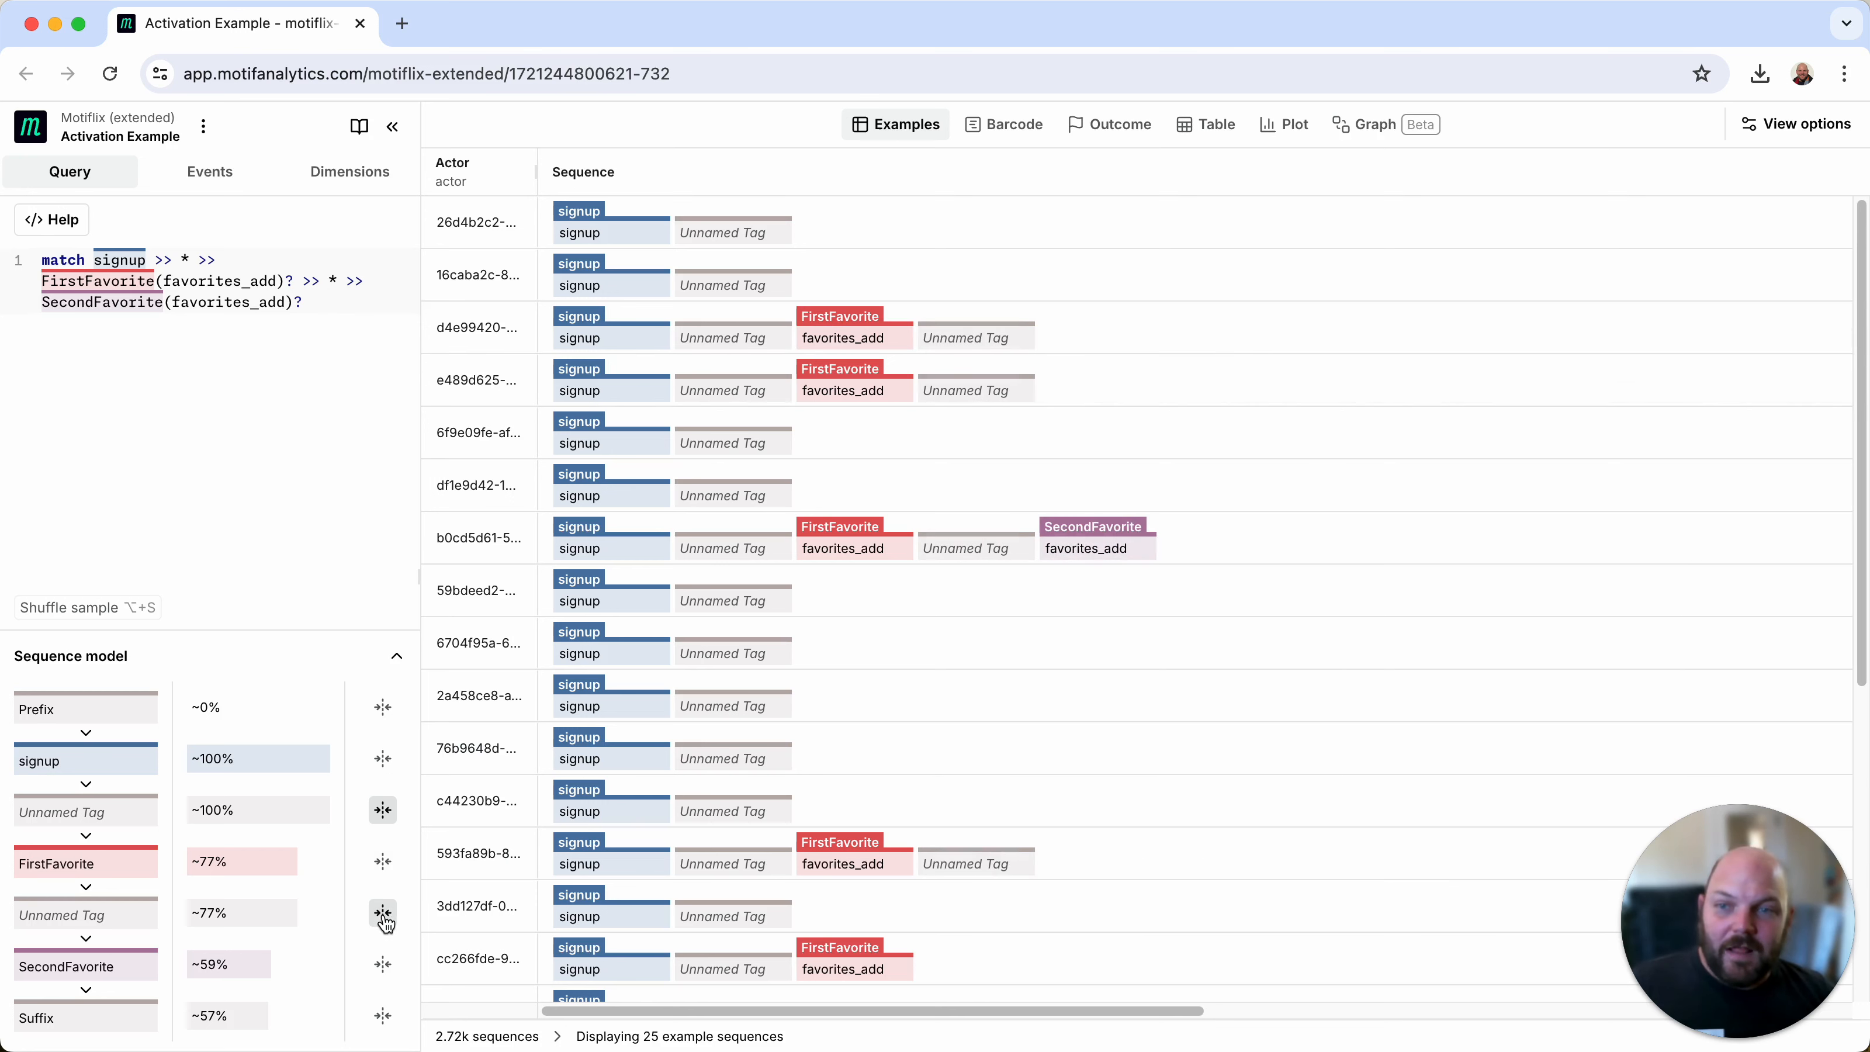
scroll(1108, 654, down, 1)
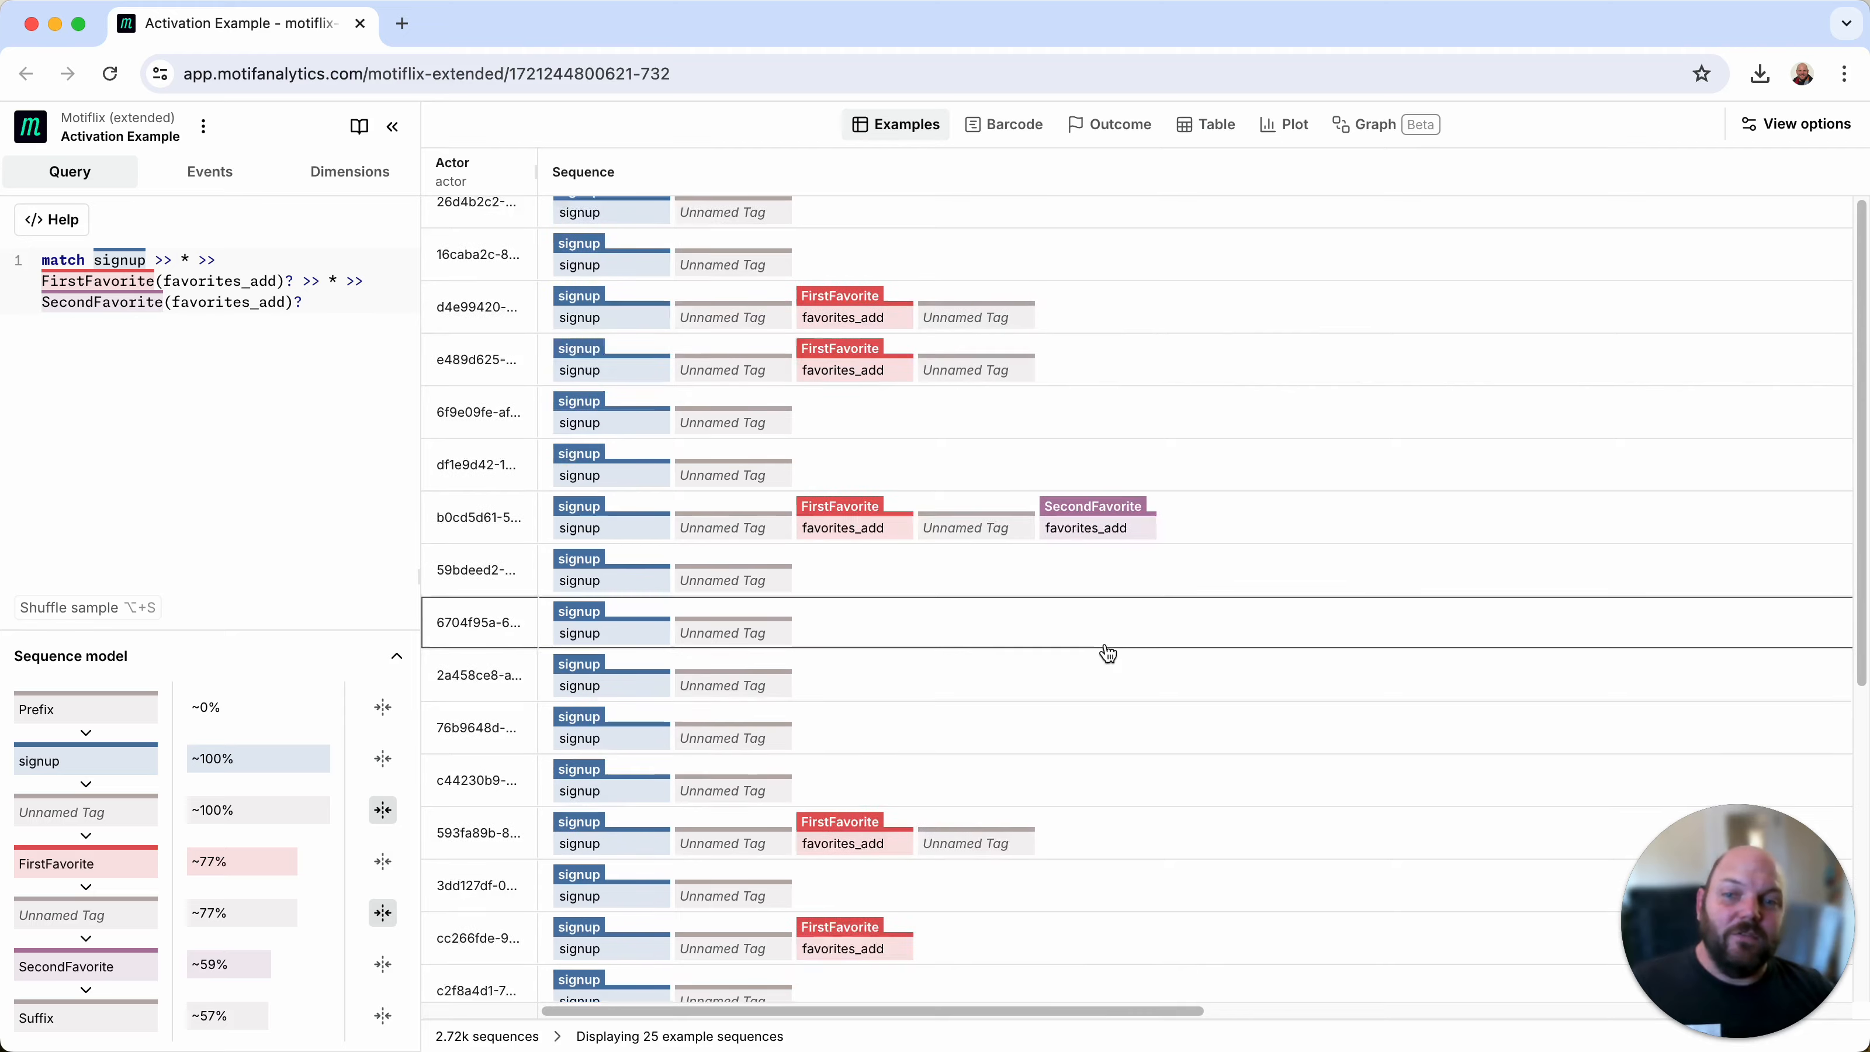
scroll(1105, 652, down, 3)
scroll(1093, 640, up, 5)
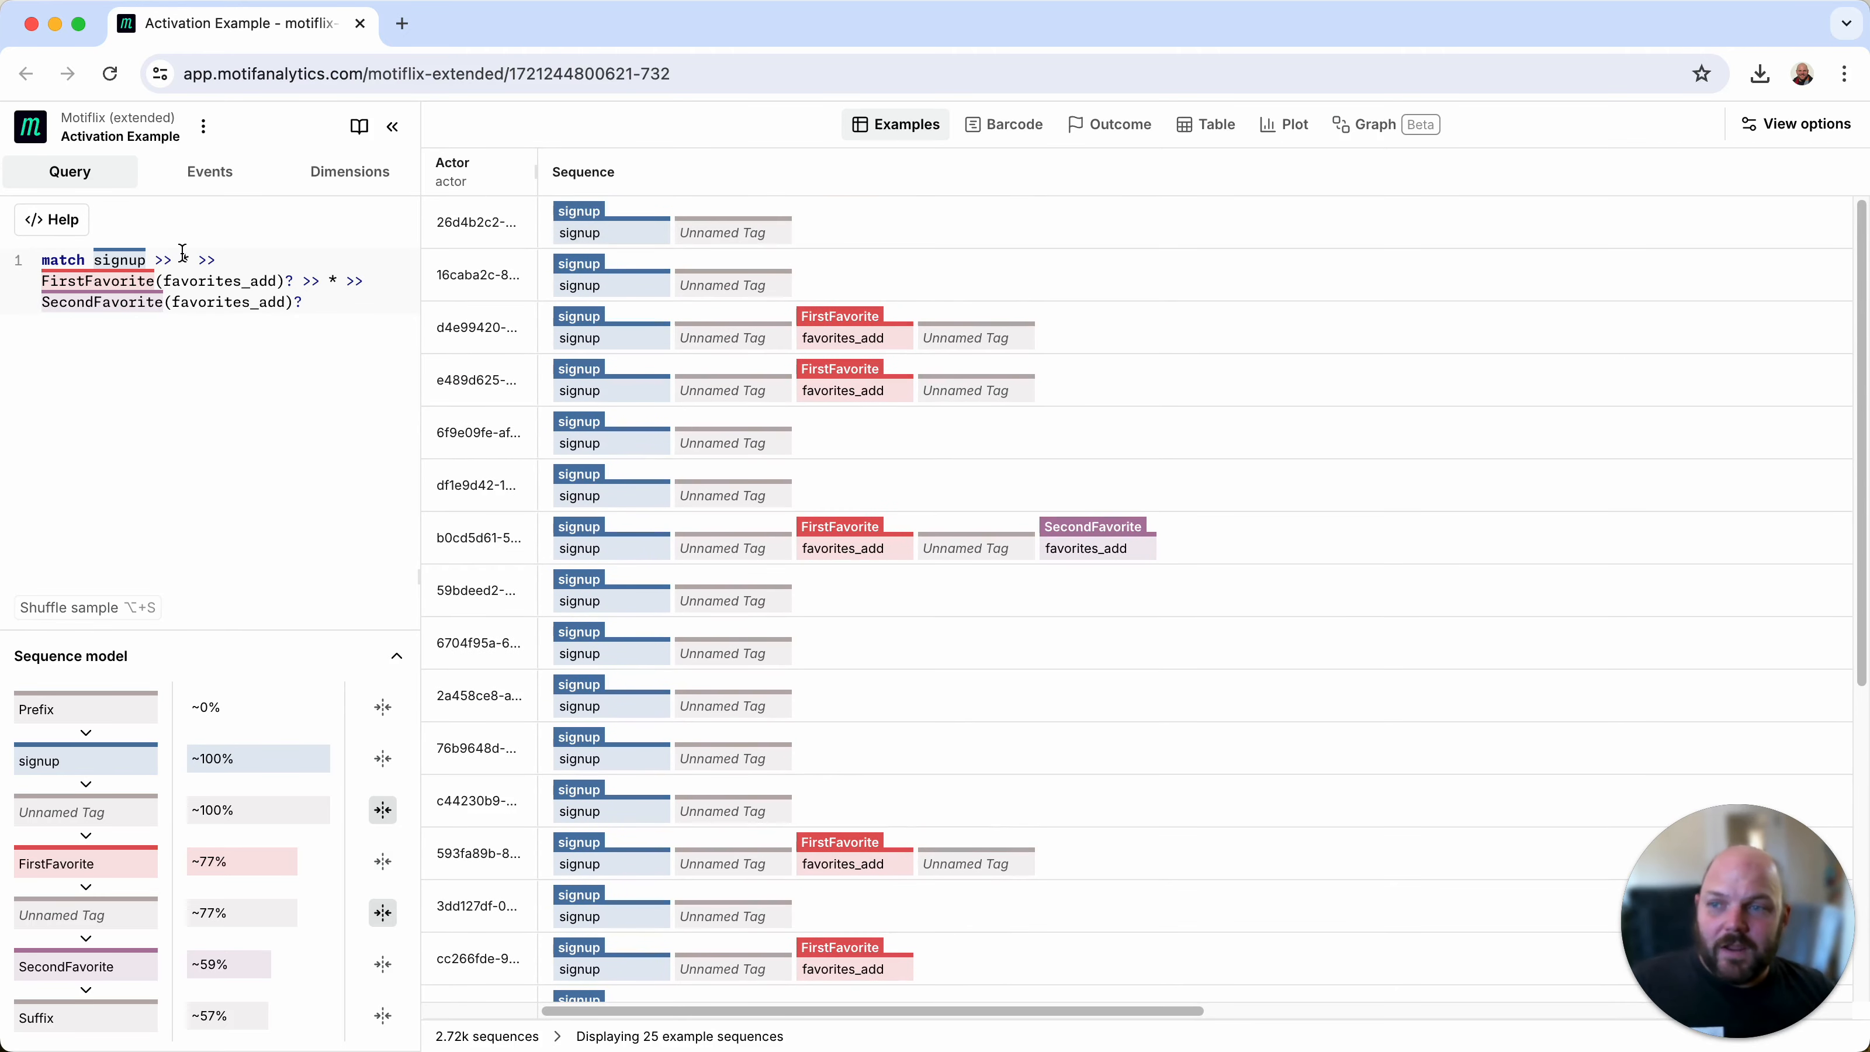
Step: Name the first wildcard after signup by changing it to PreActivation()* in the match pattern
click(182, 257)
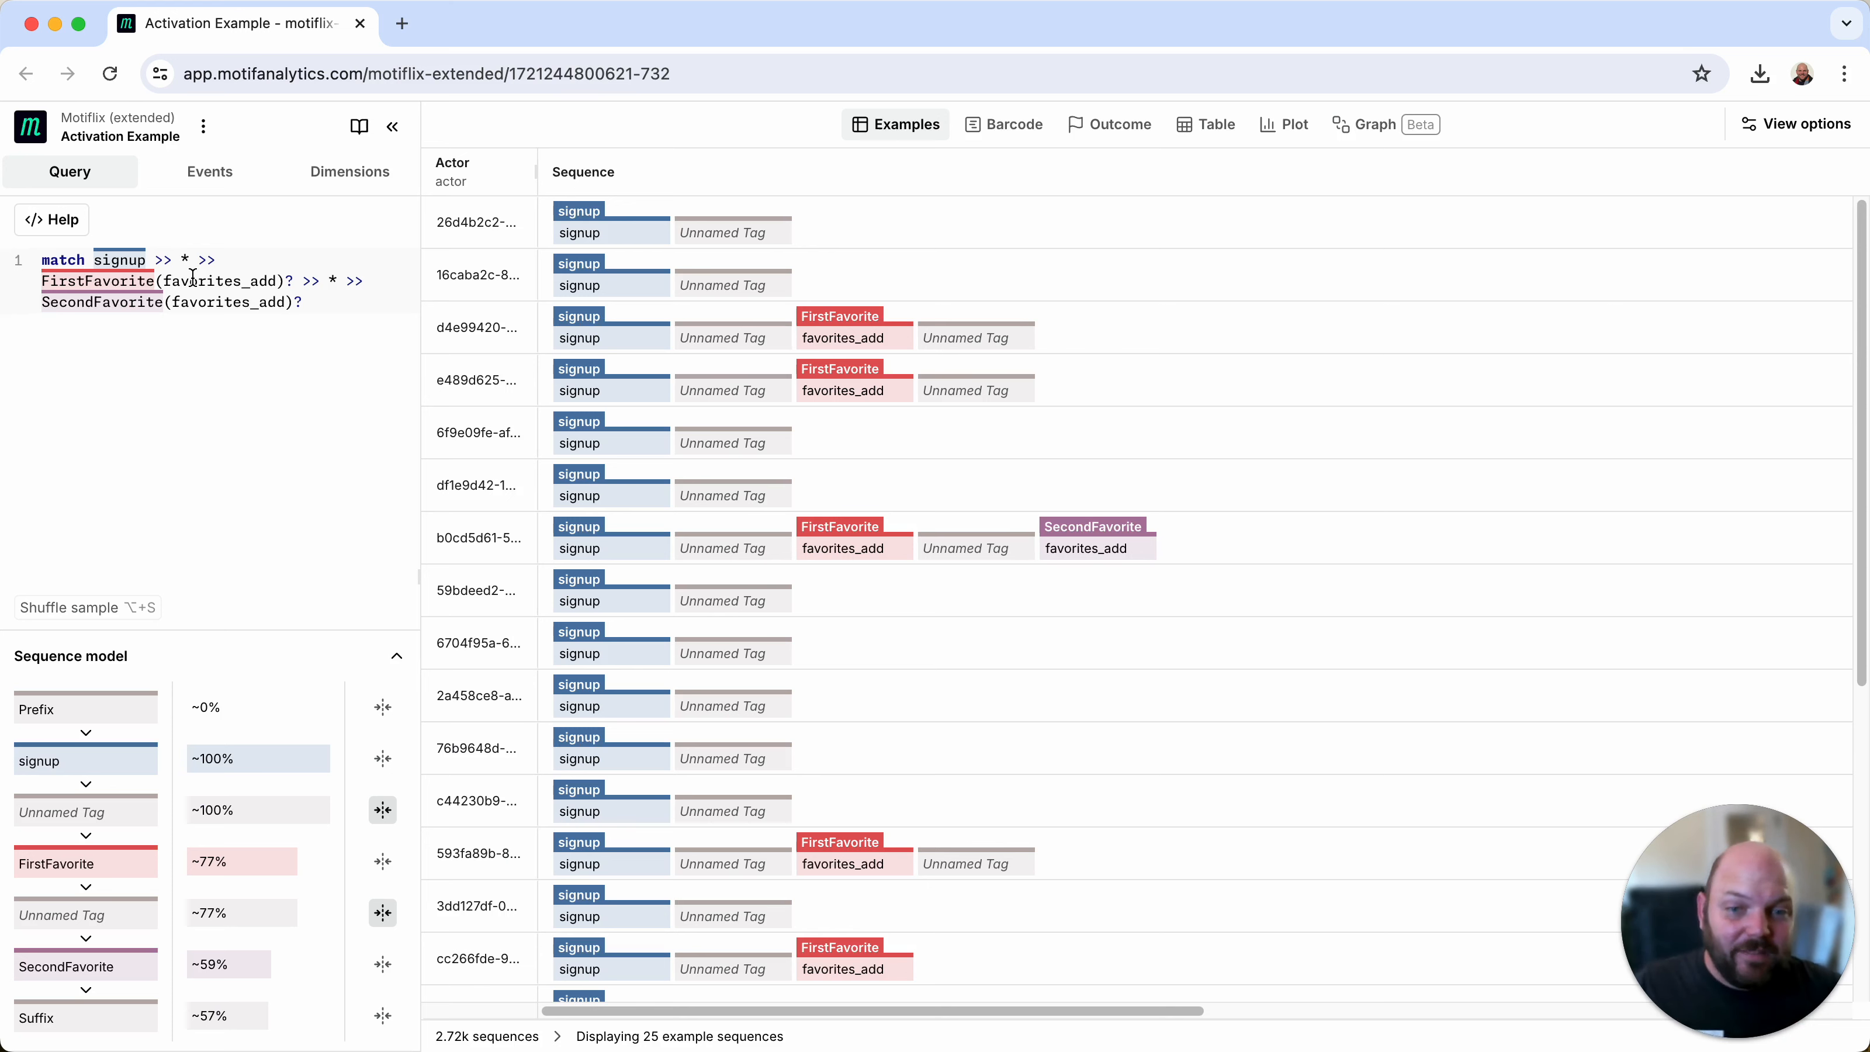
text(PreAcrti)
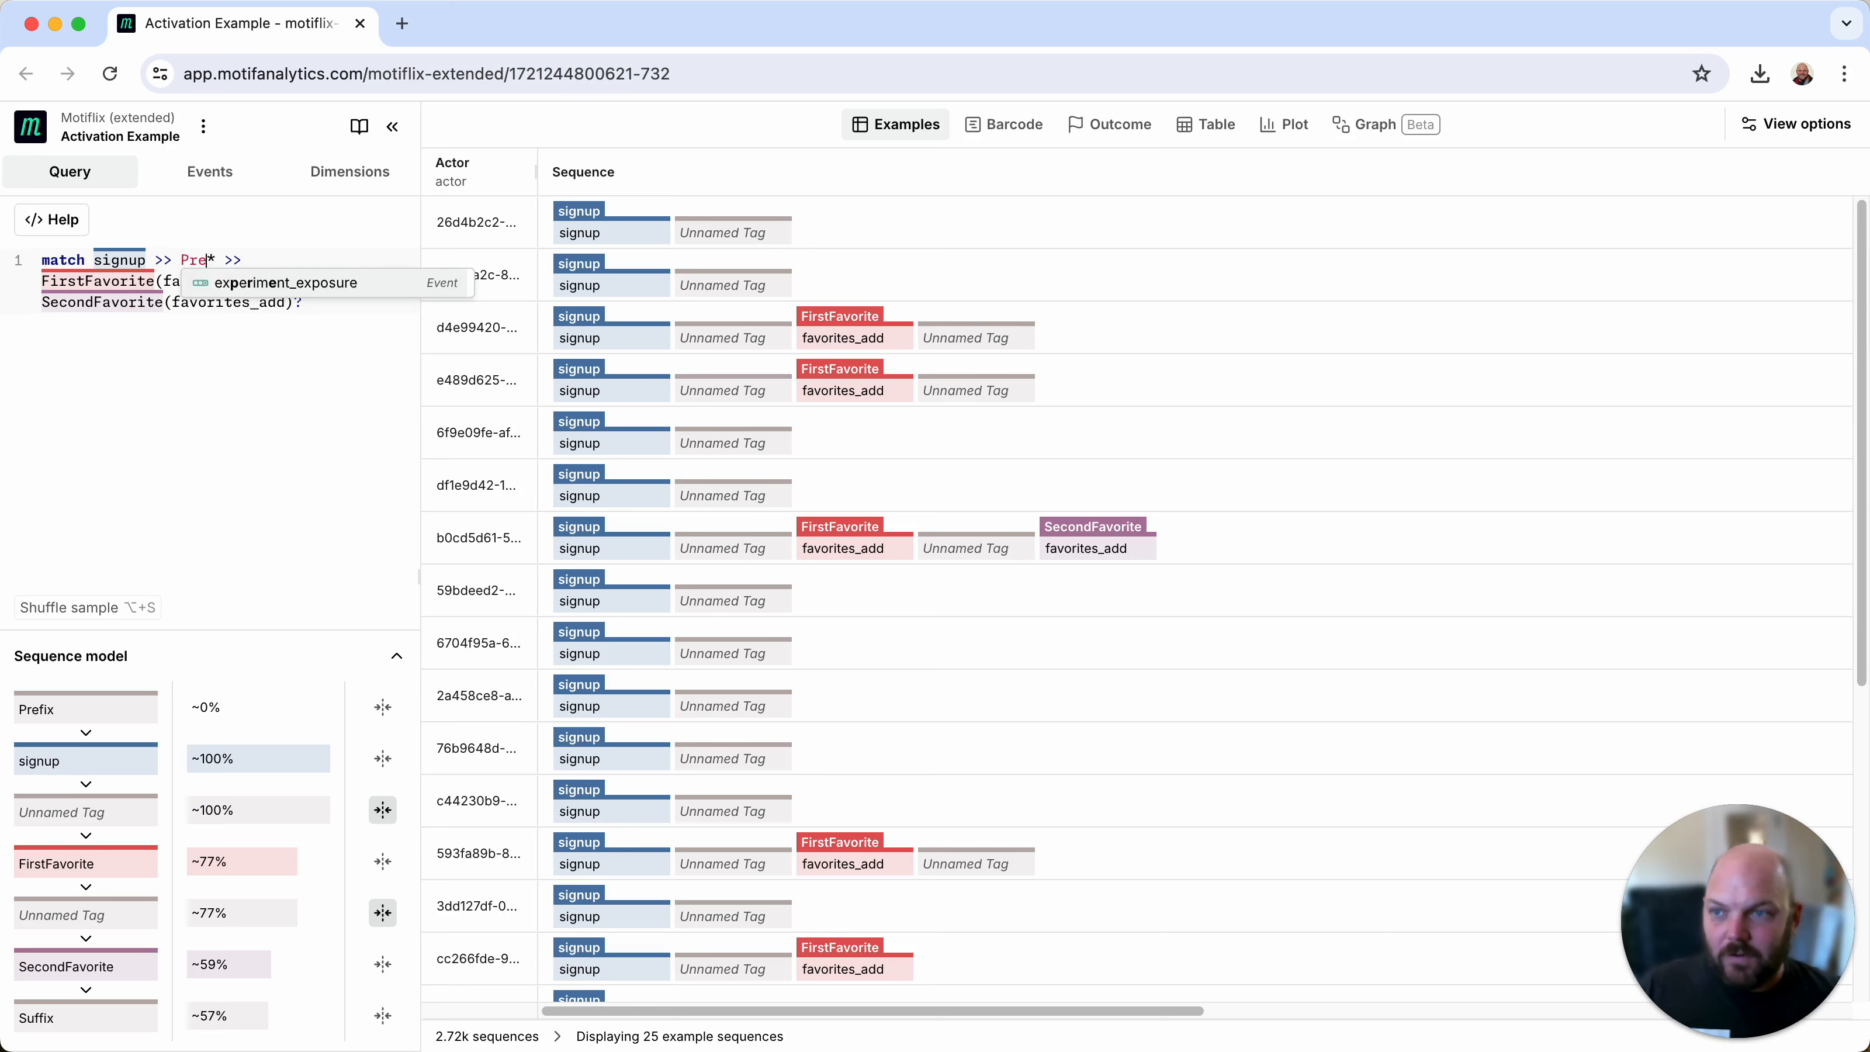
key(BackSpace)
key(BackSpace)
key(BackSpace)
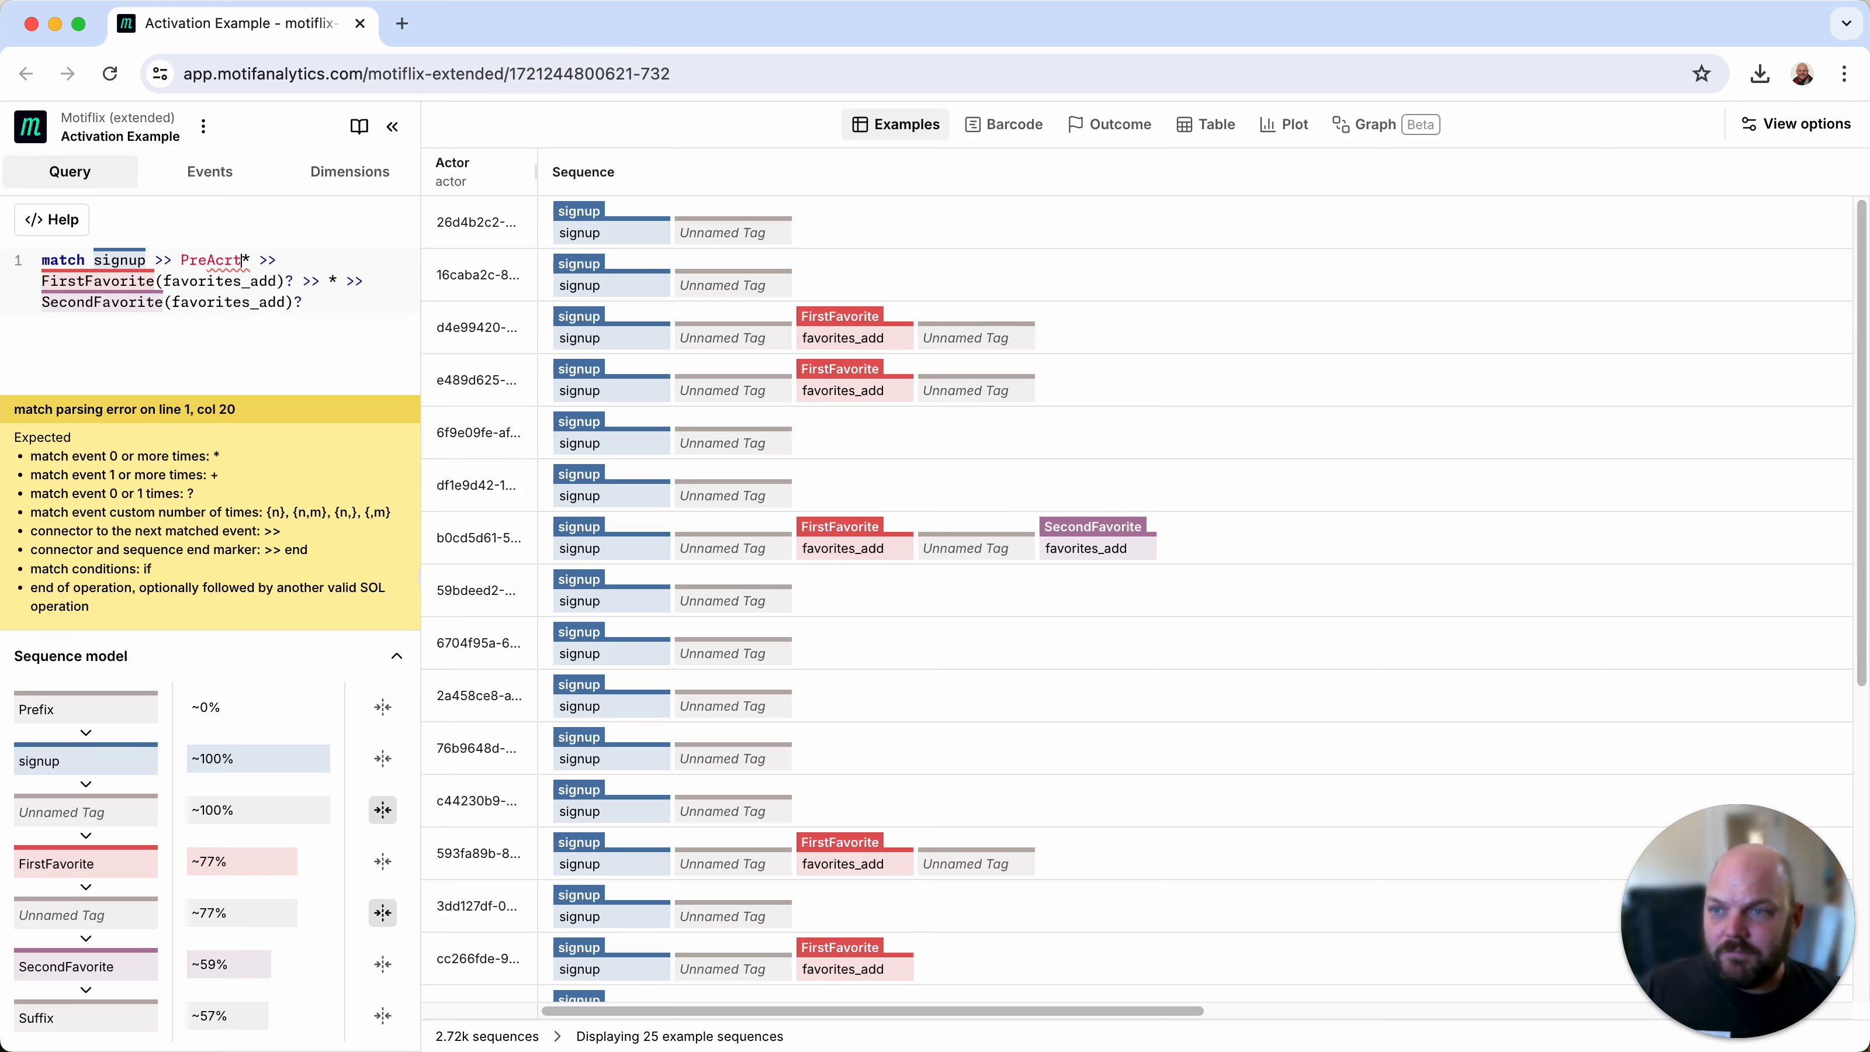
text(tivation())
key(Escape)
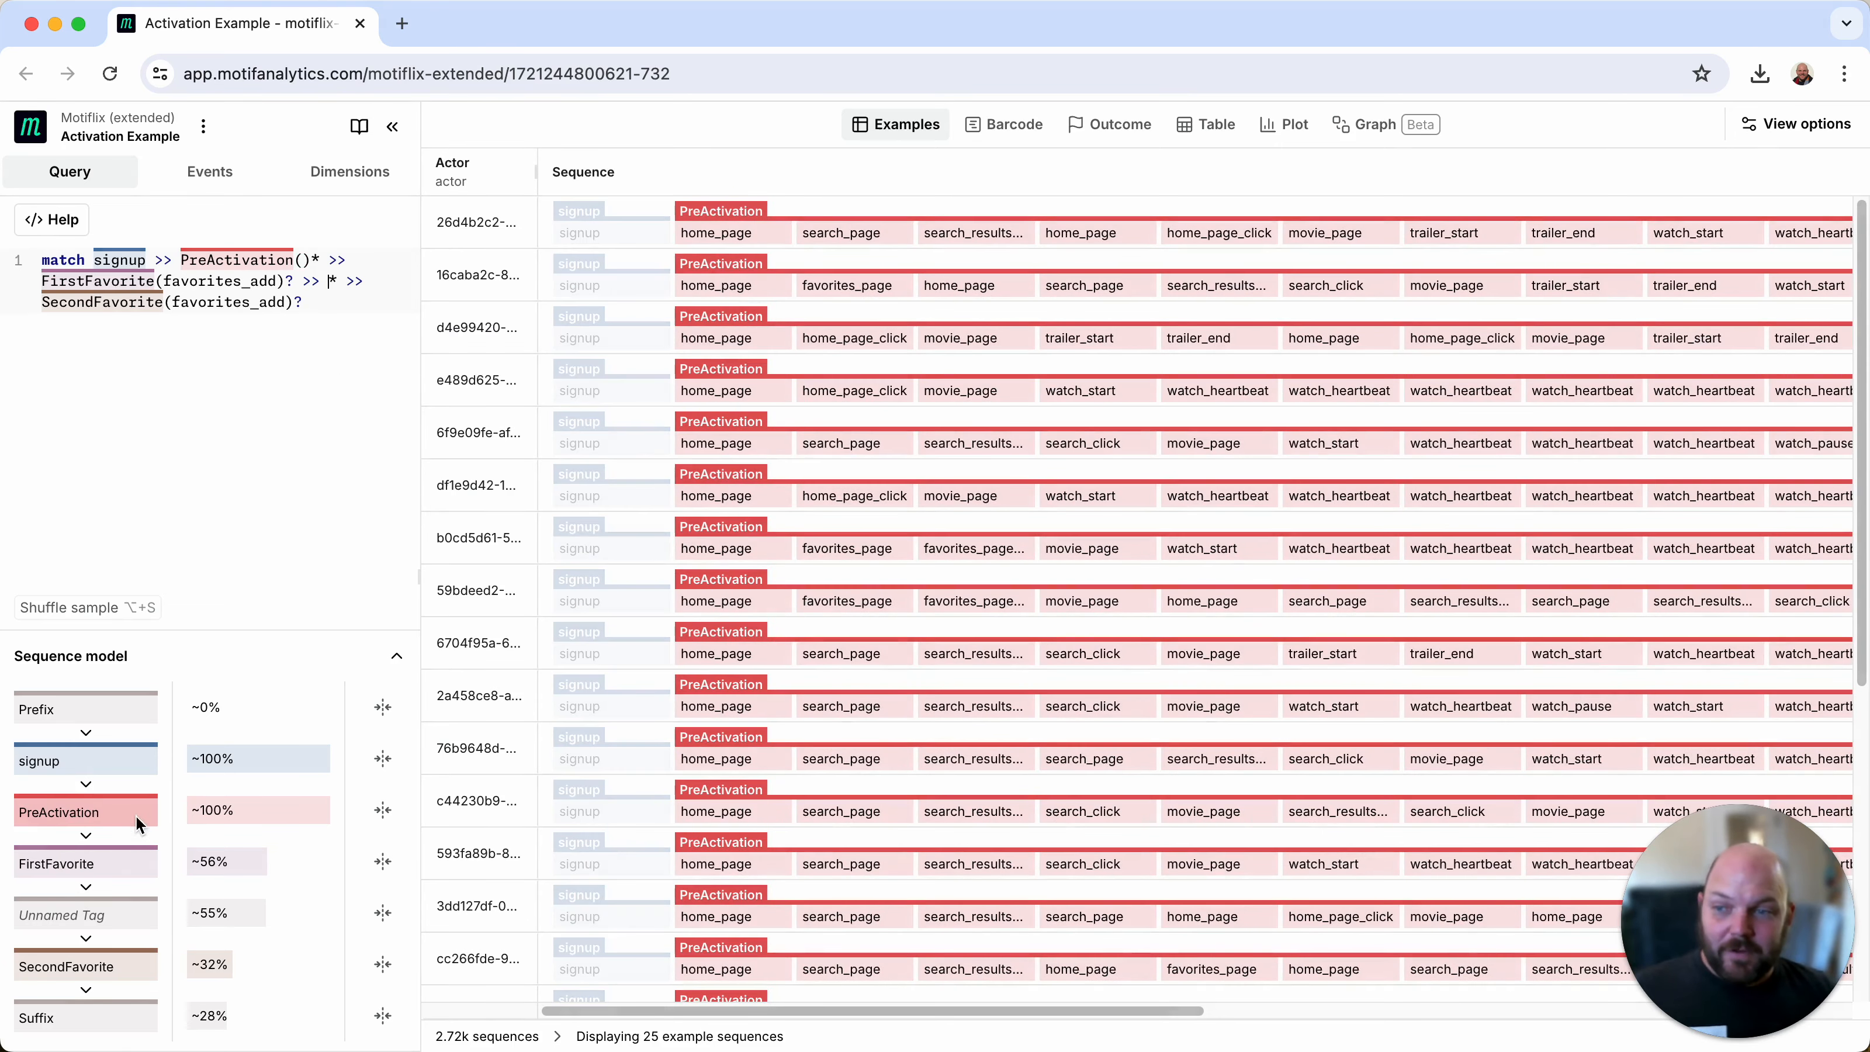
Step: Collapse the PreActivation tag in the sequence model and inspect the first segments of the sequences as a barcode
click(383, 809)
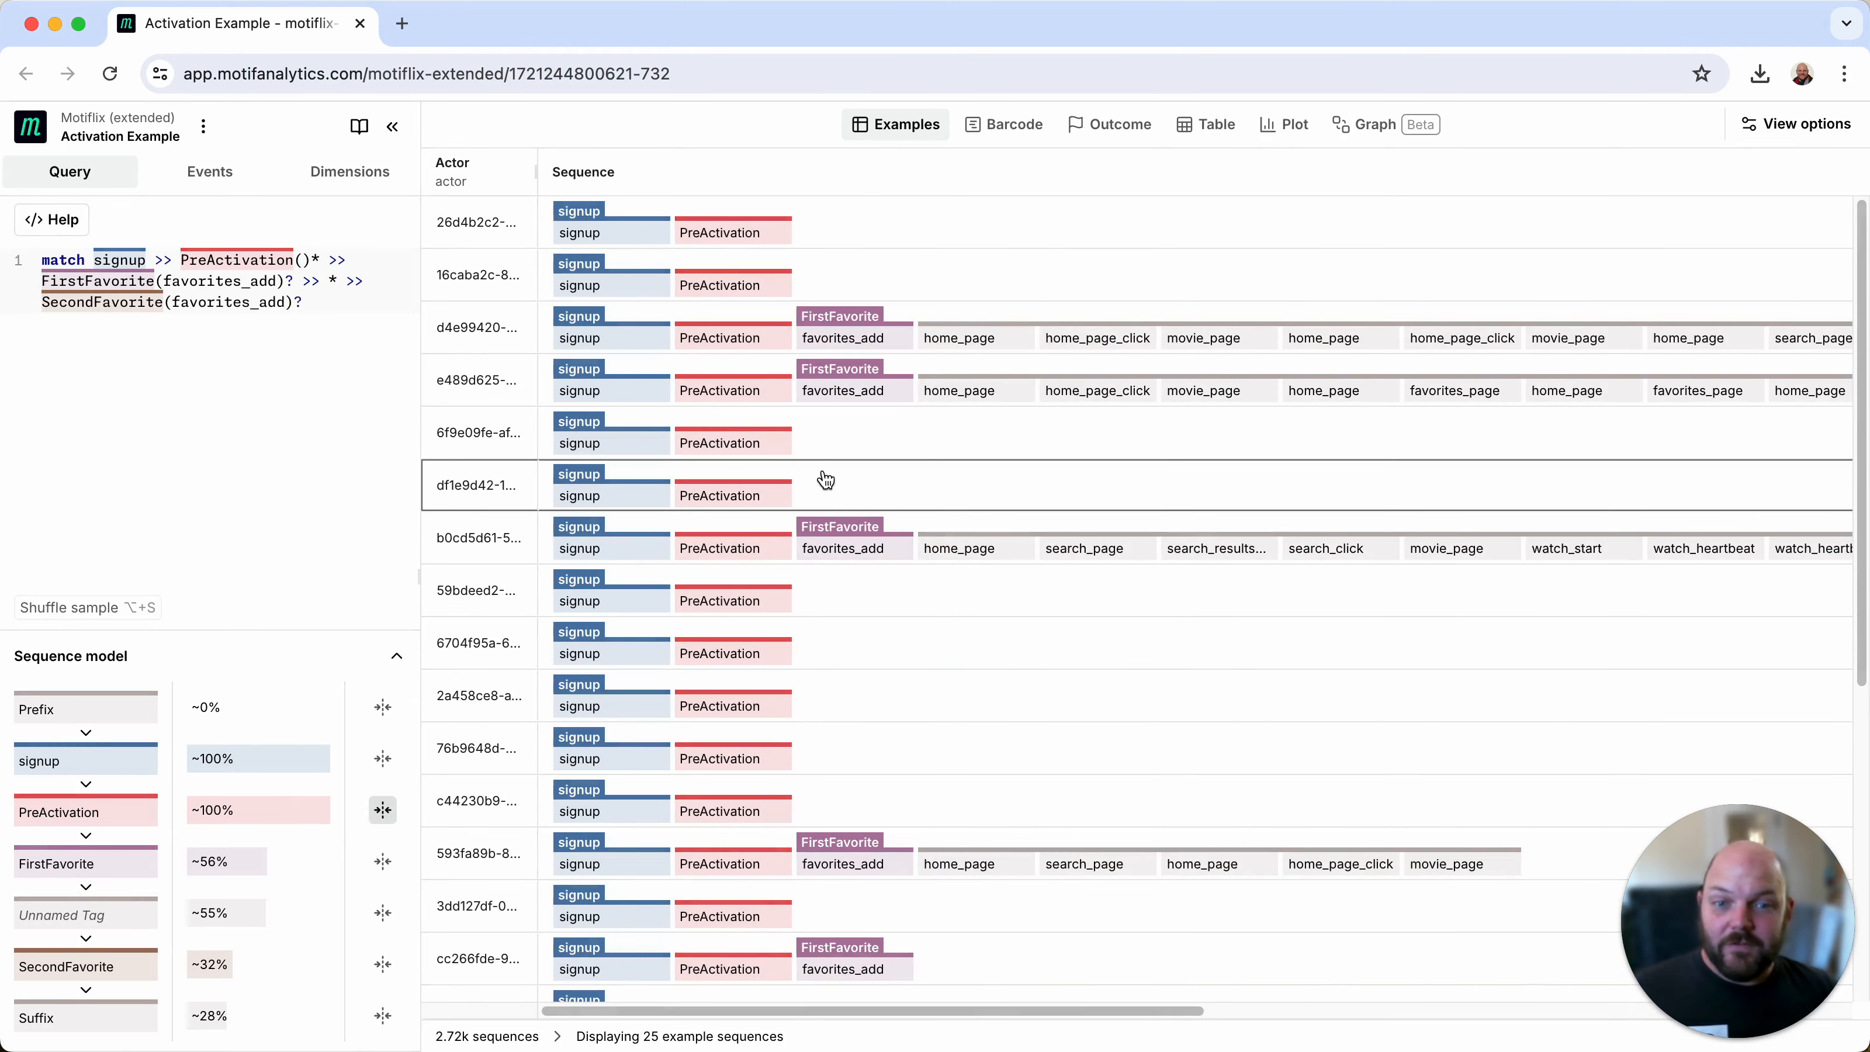
click(1017, 131)
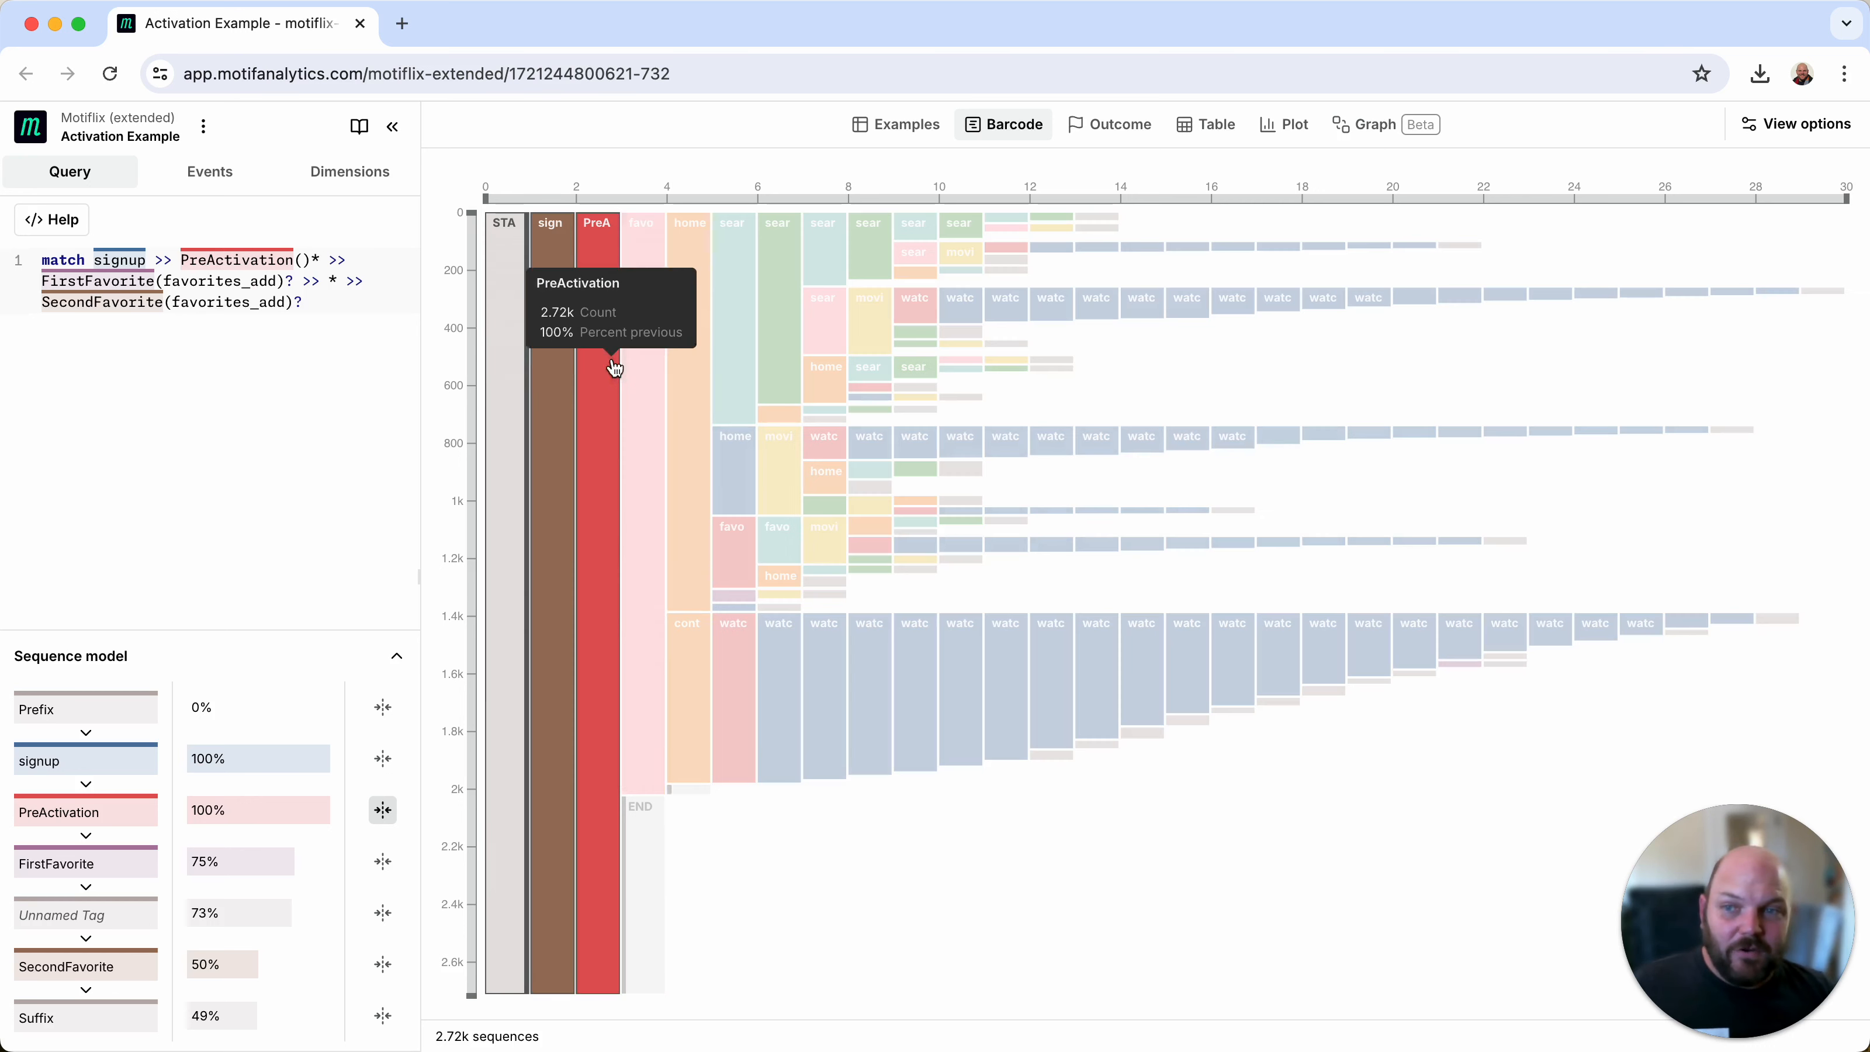
mouse_move(647, 365)
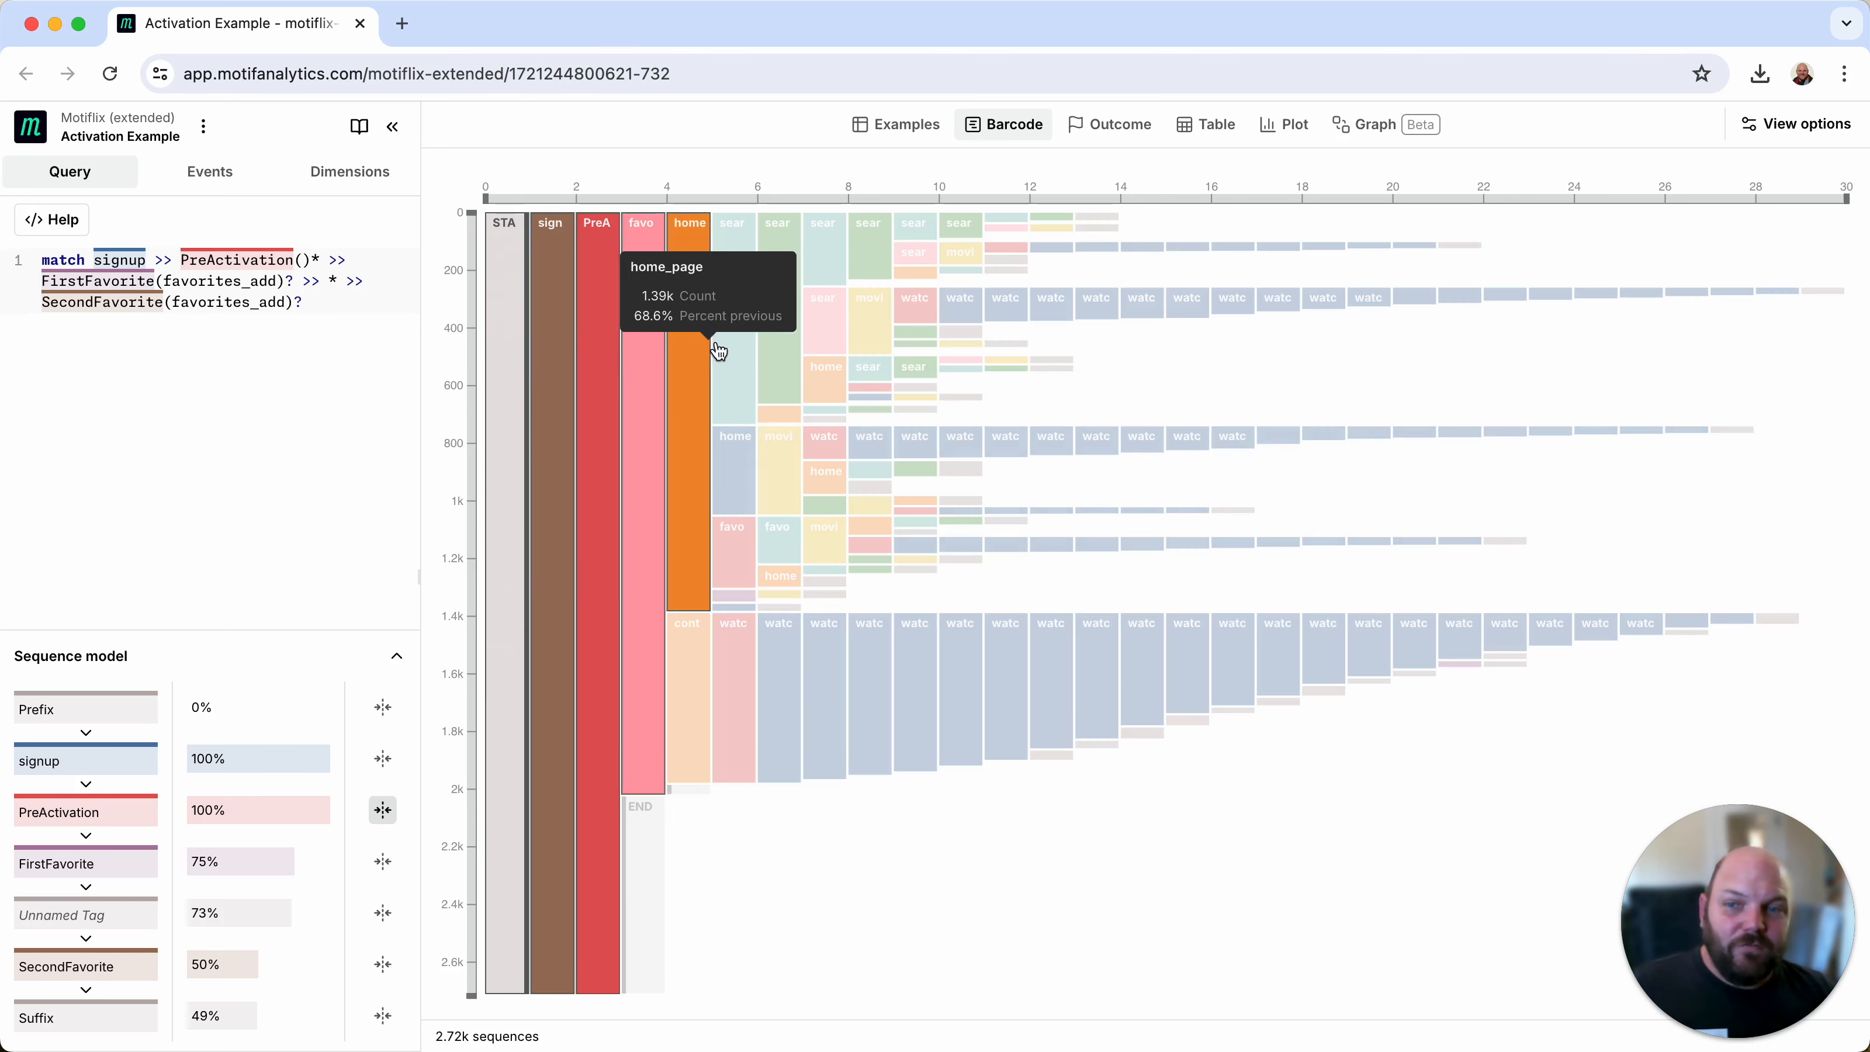
mouse_move(748, 377)
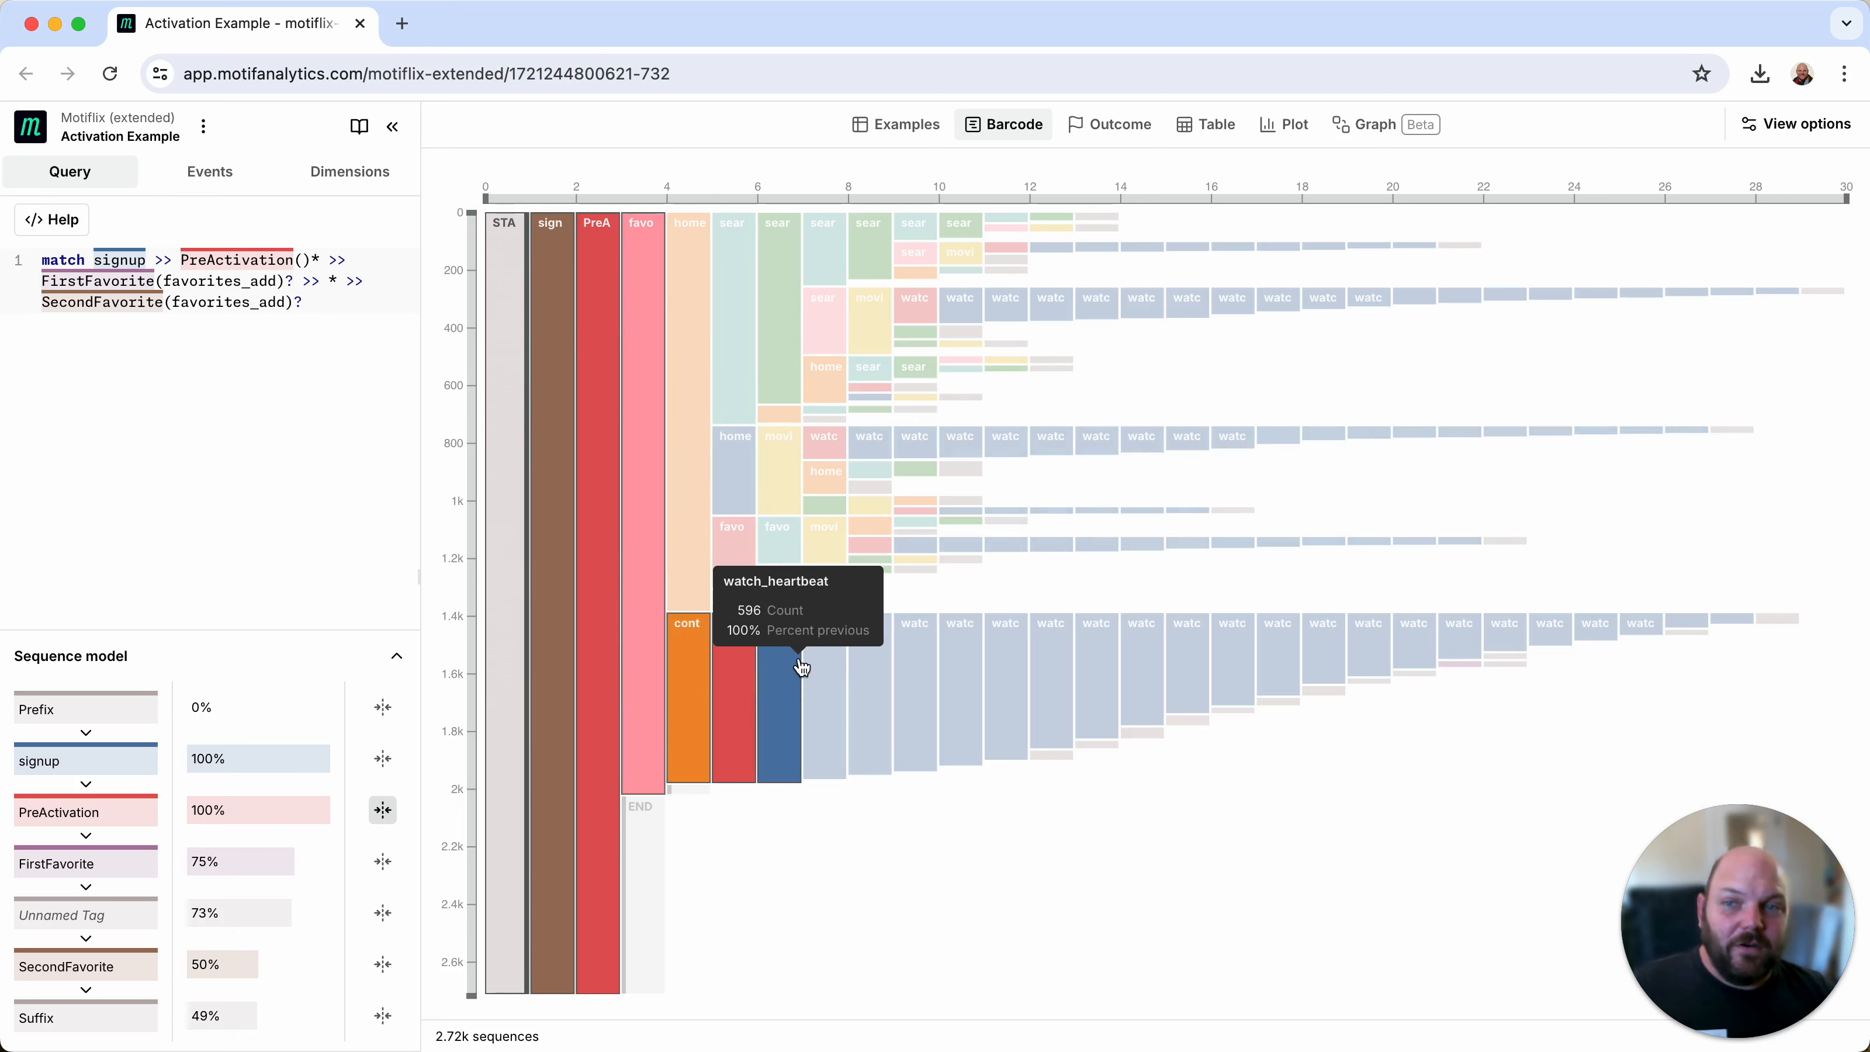
Step: Open the barcode's view options, color it by outcome with SecondFavorite as the outcome tag, and inspect the FirstFavorite column
click(1797, 125)
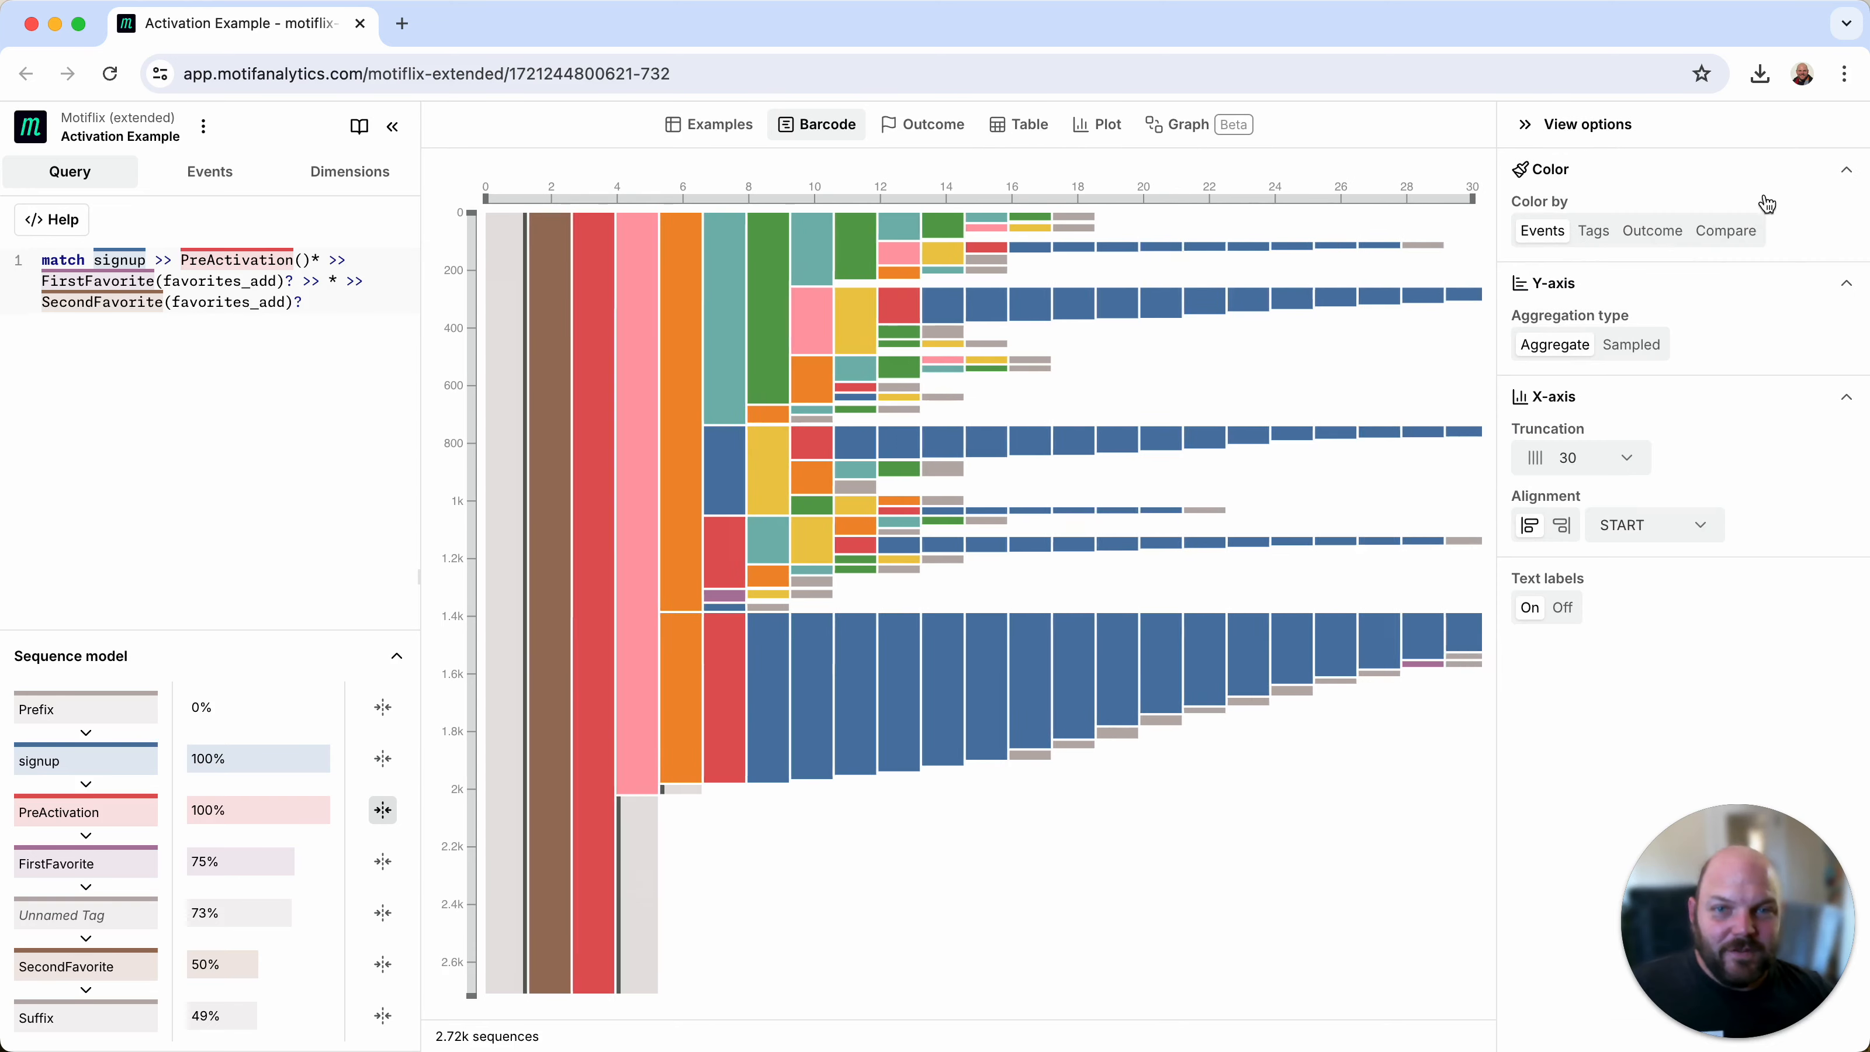
click(1663, 230)
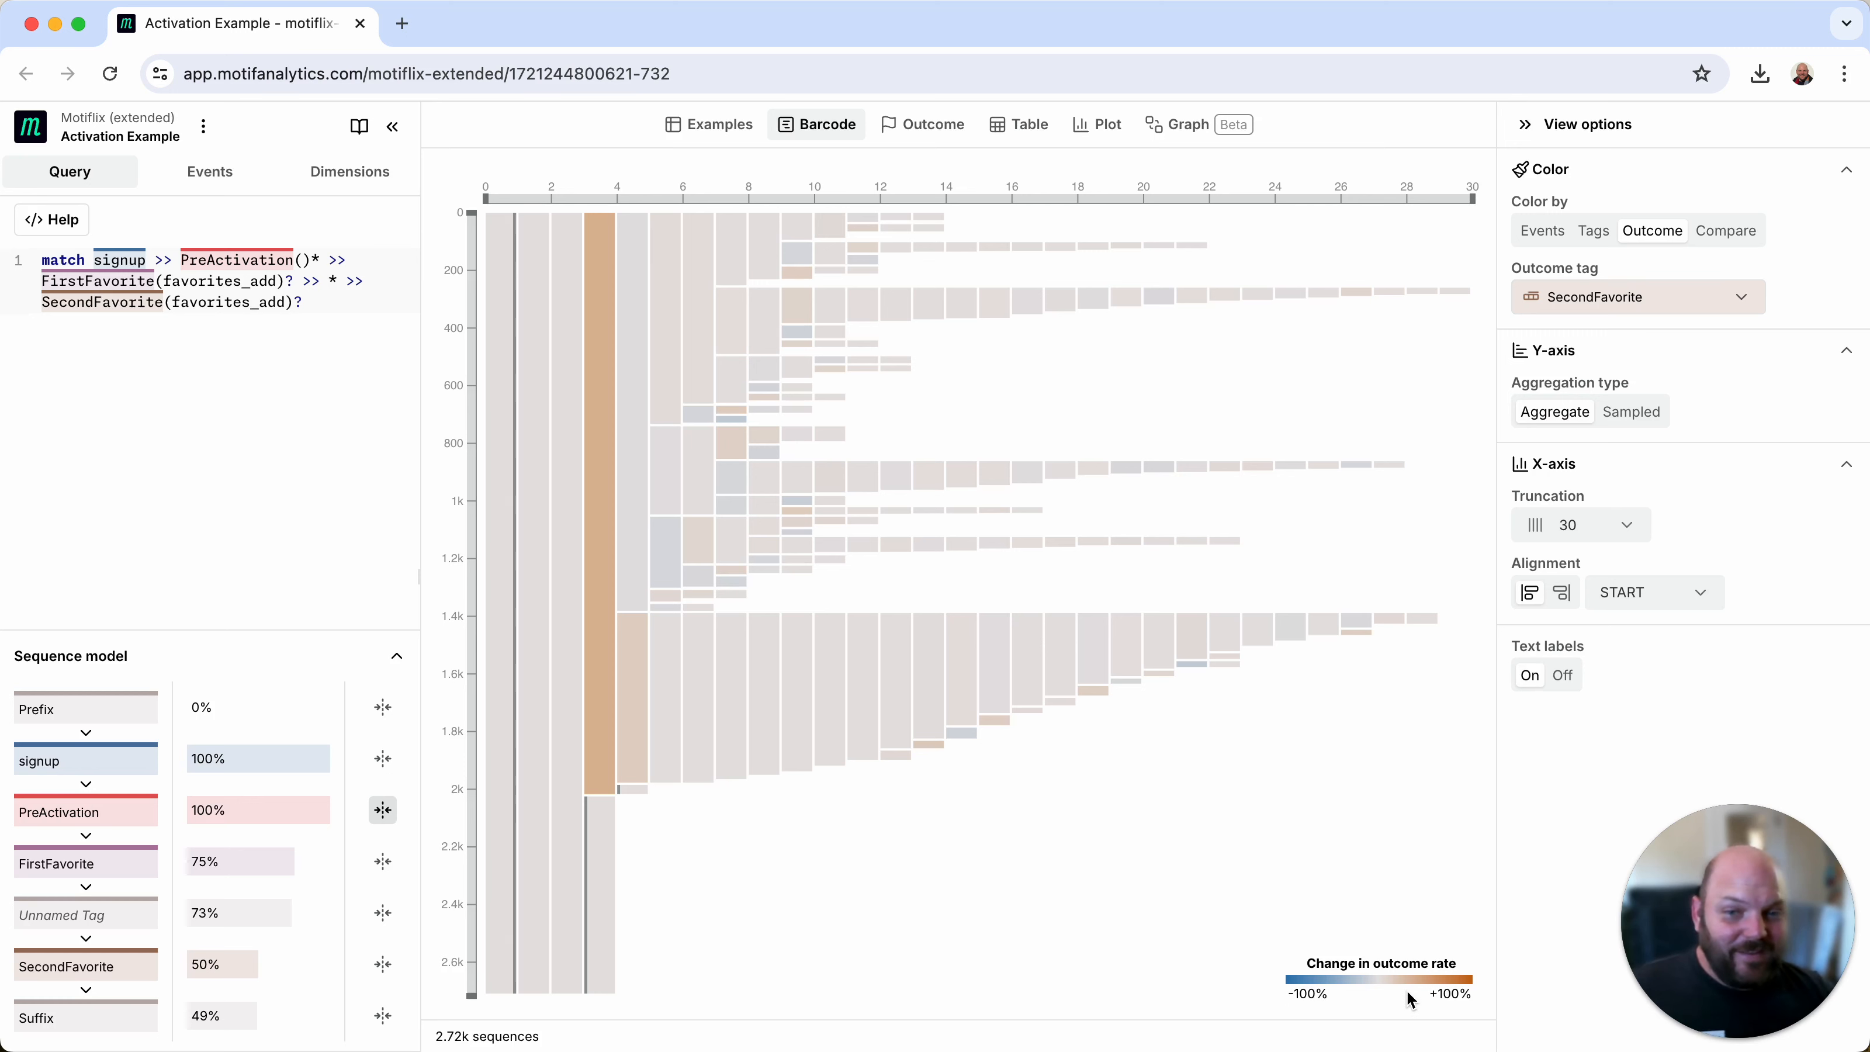
mouse_move(589, 713)
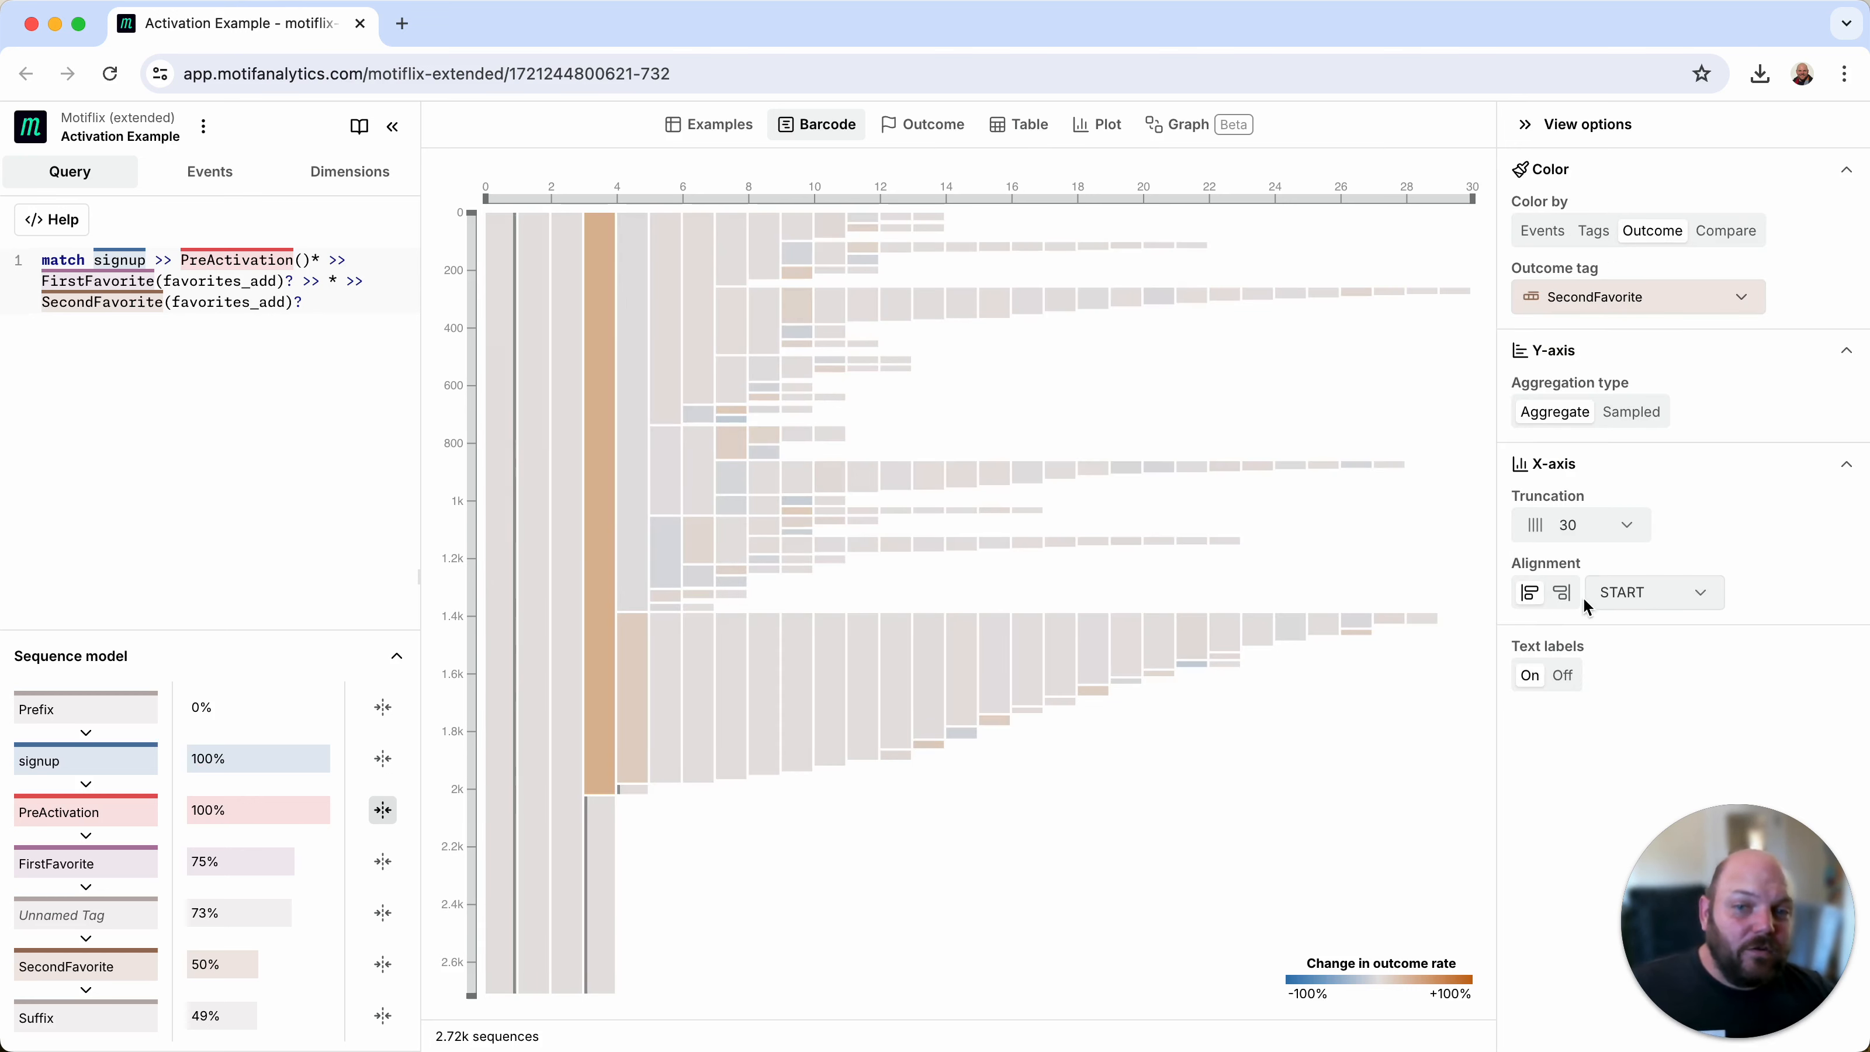
Step: Color the barcode by tags and align its sequences on the FirstFavorite tag
click(1593, 231)
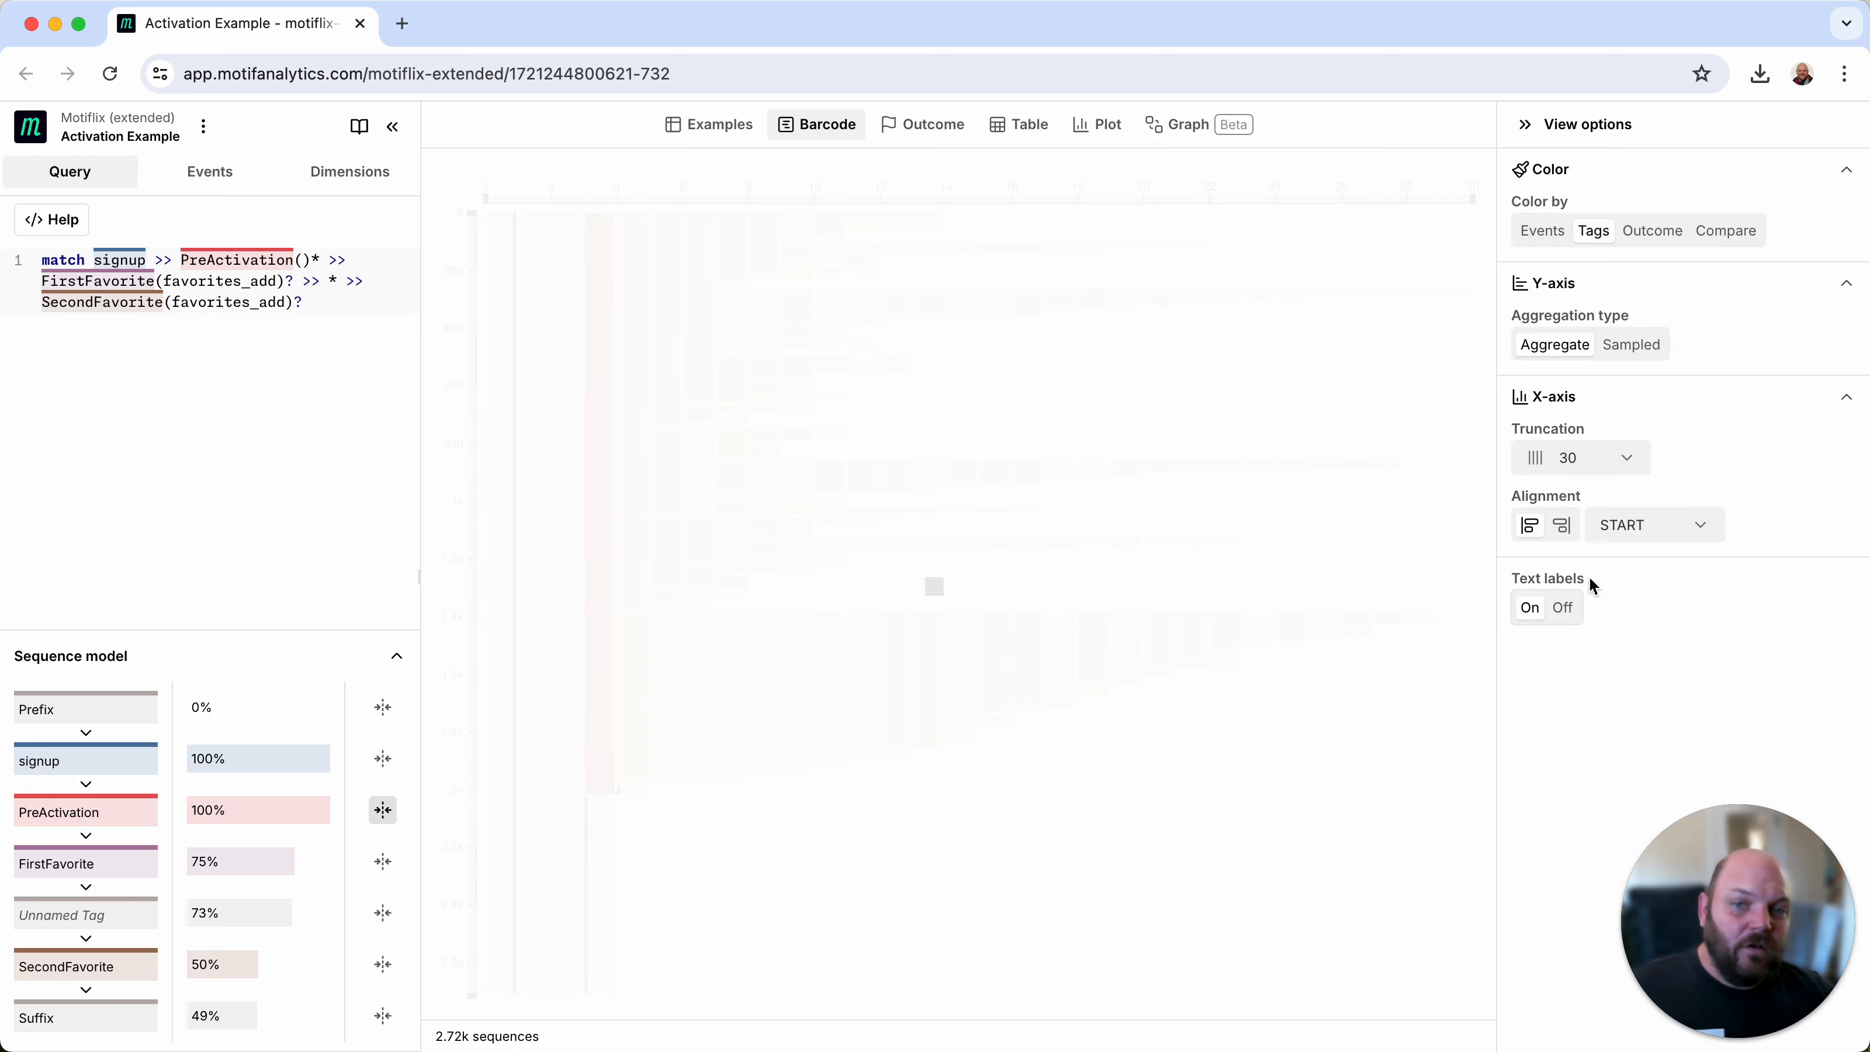
click(1642, 534)
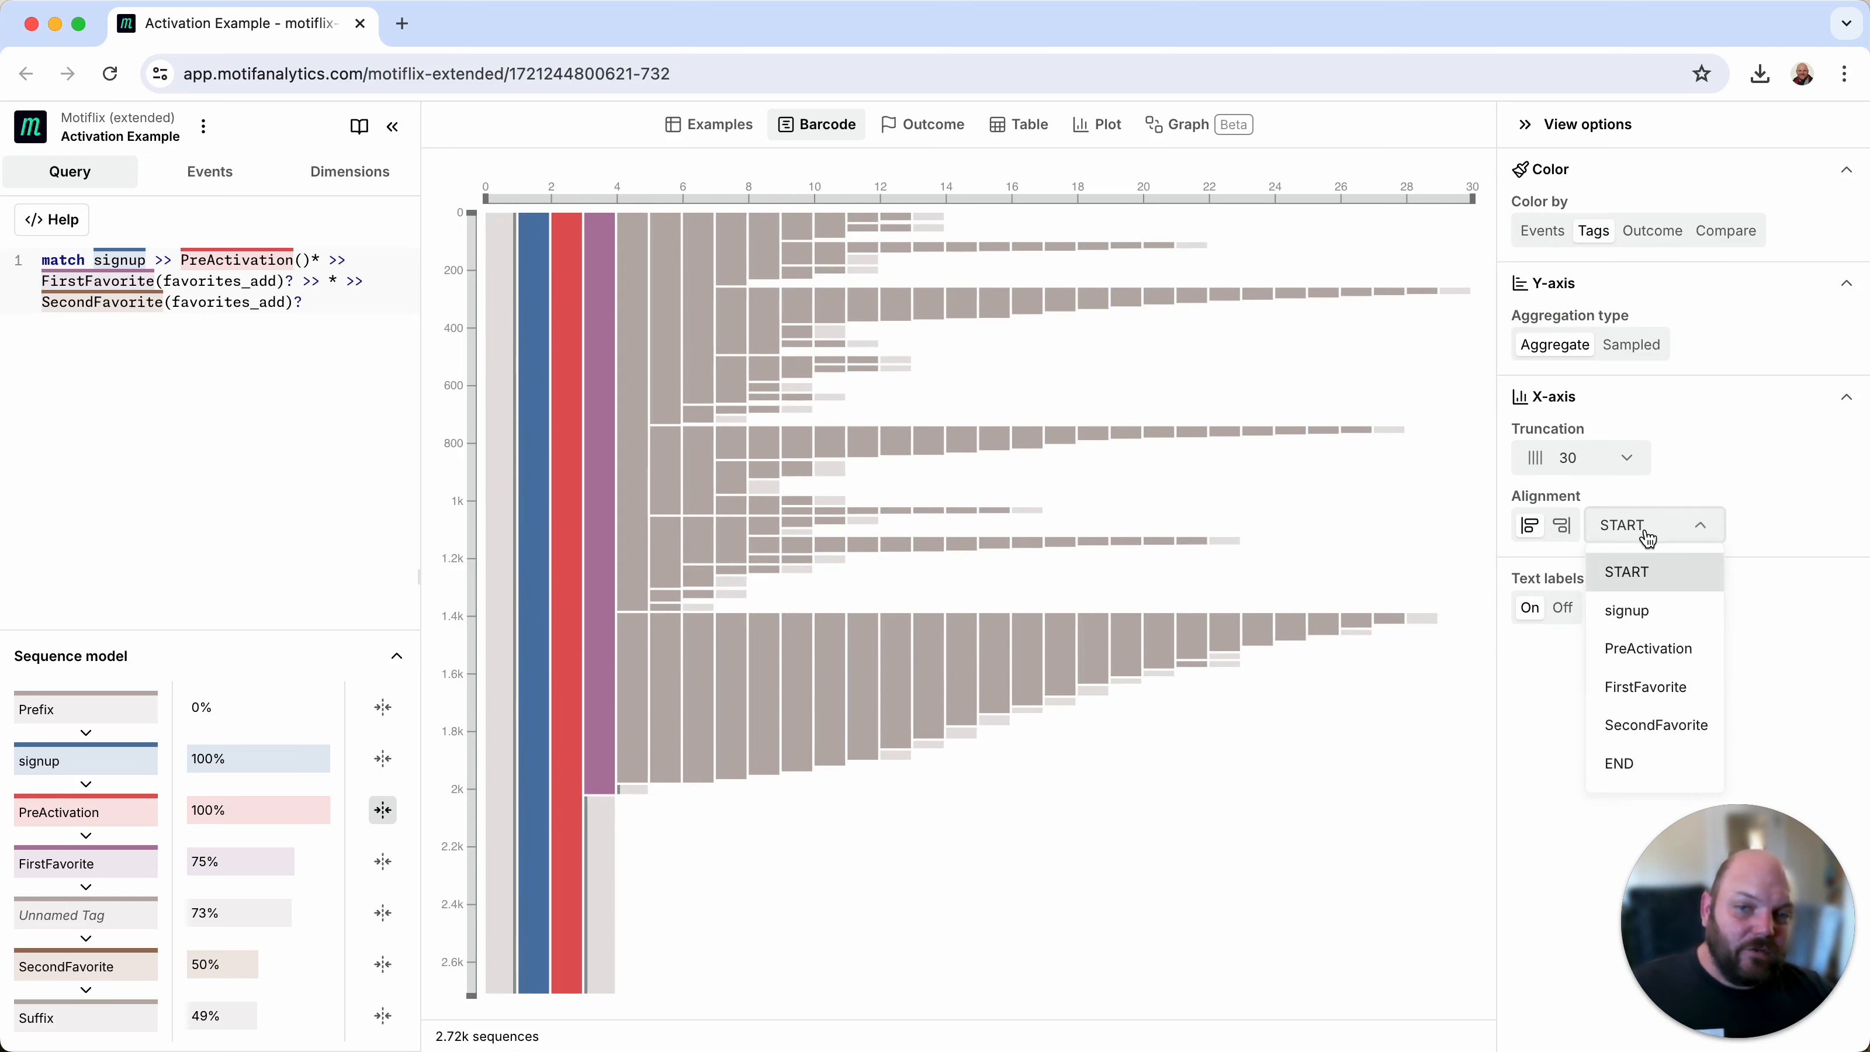
click(1648, 693)
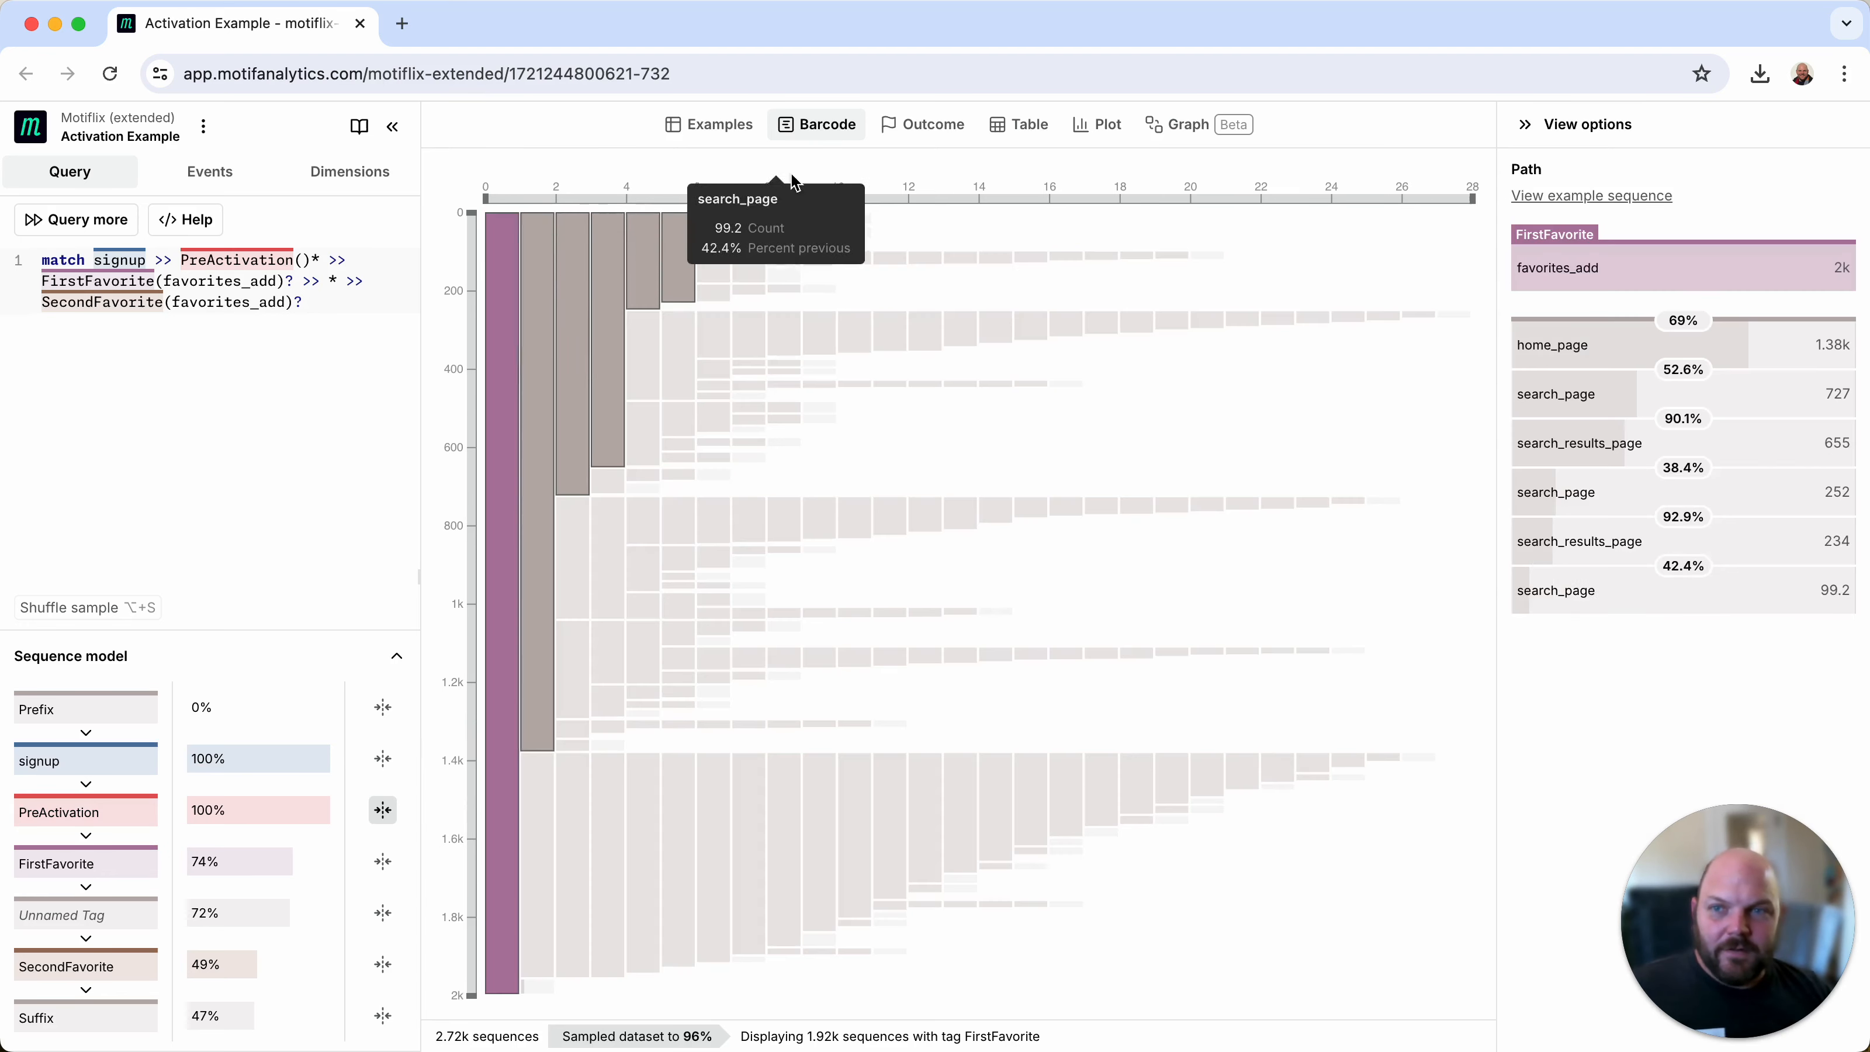
Step: Examine the outcome charts for SecondFavorite, comparing the overall rate and the rate by duration, including the 4-week bar
click(943, 135)
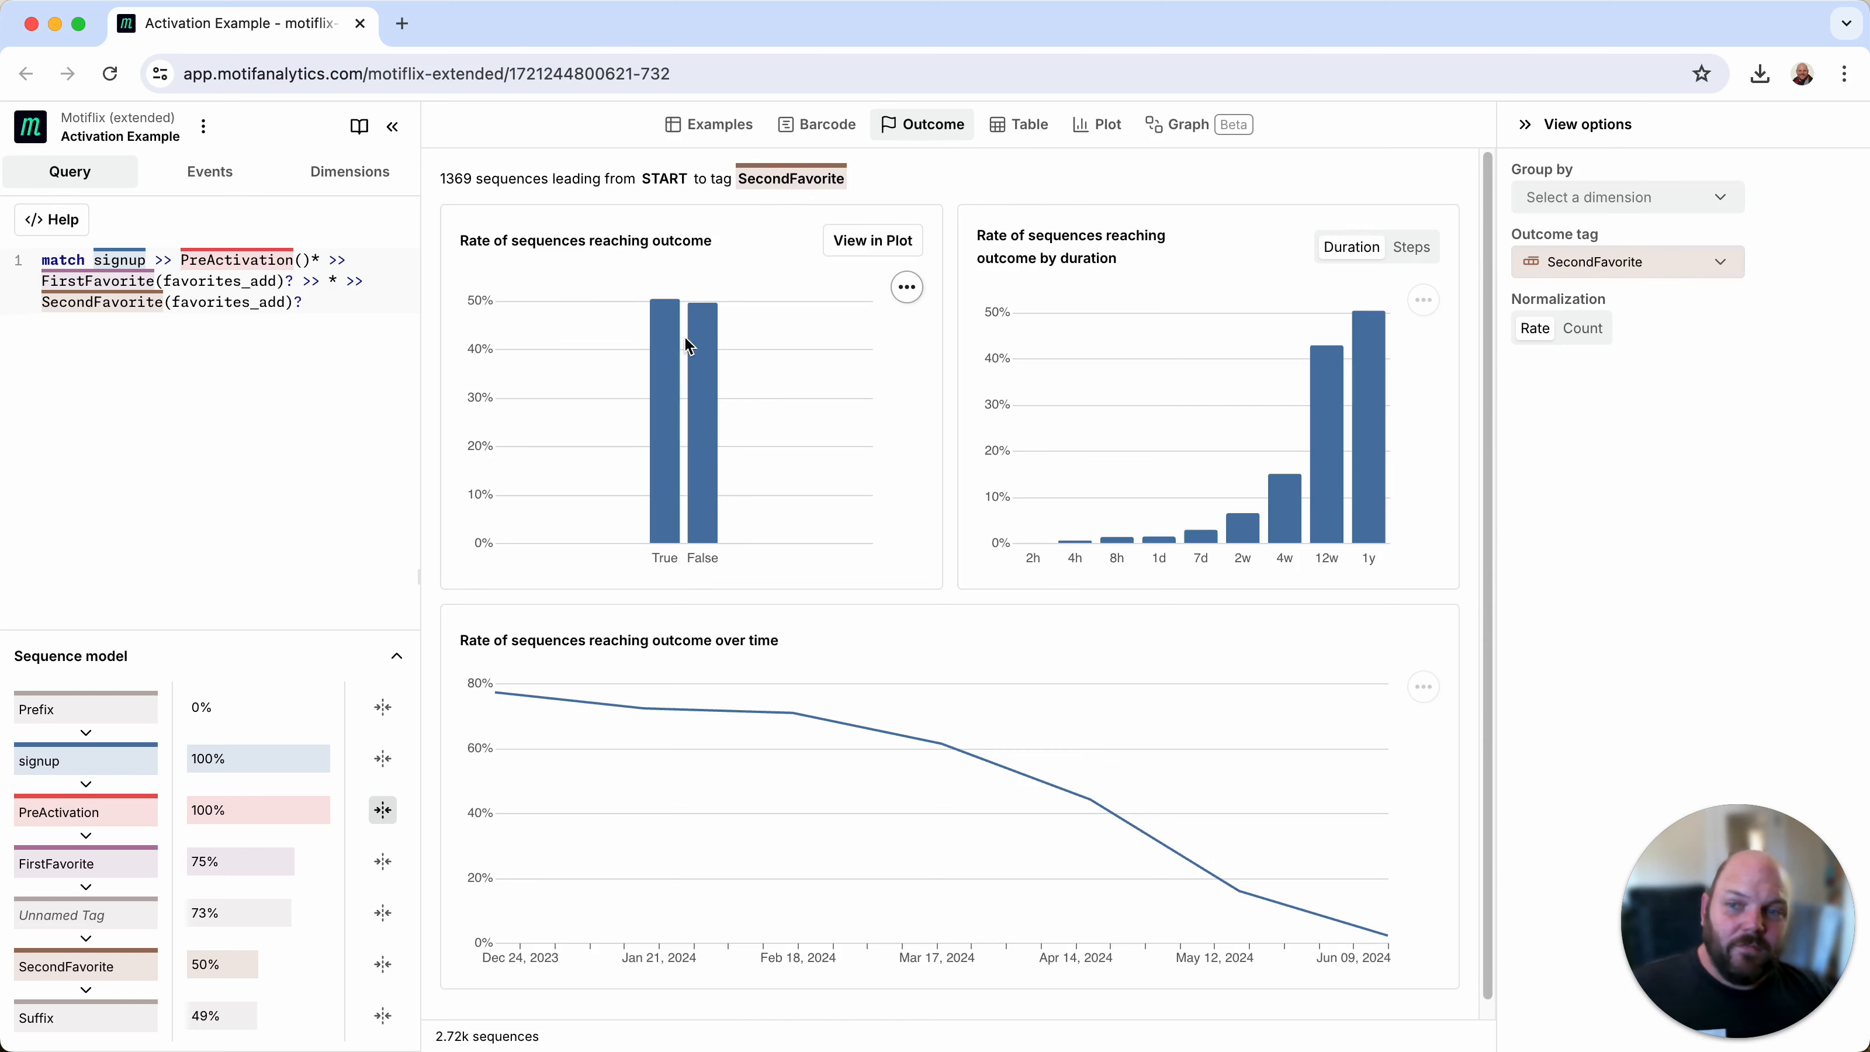
mouse_move(662, 421)
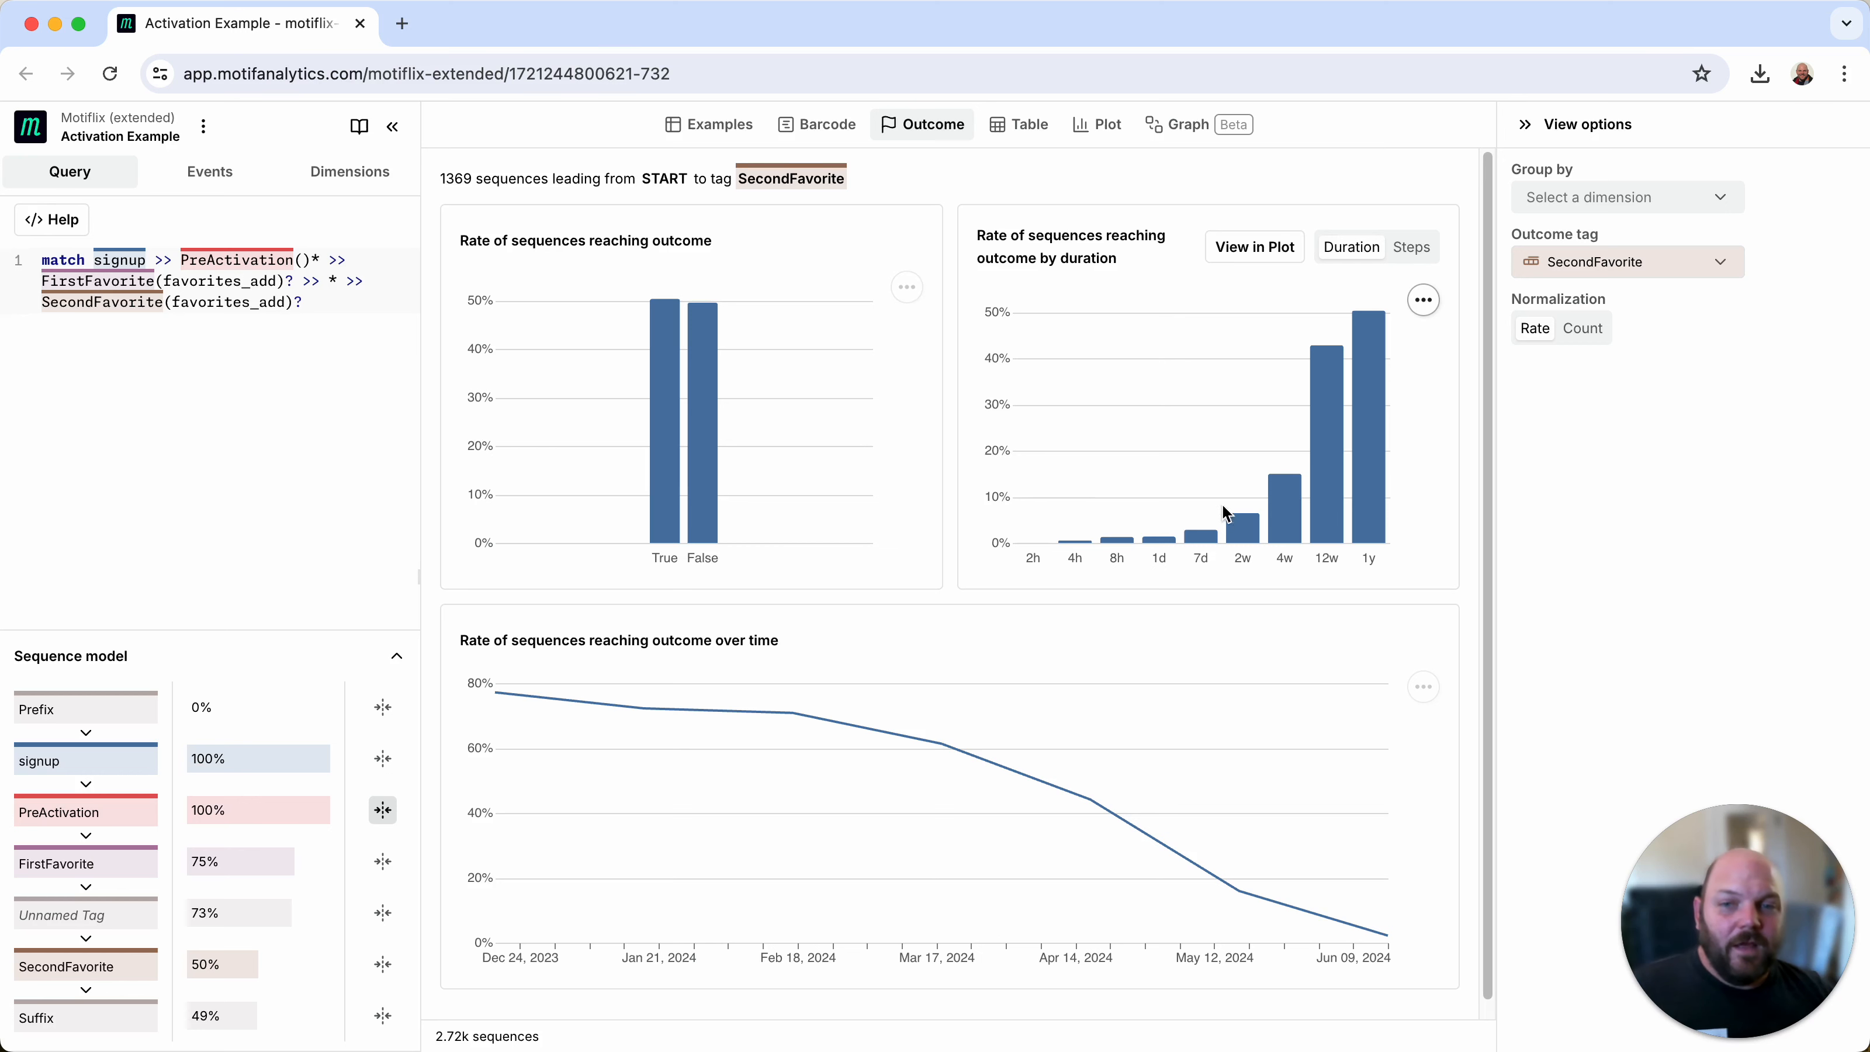
mouse_move(1285, 527)
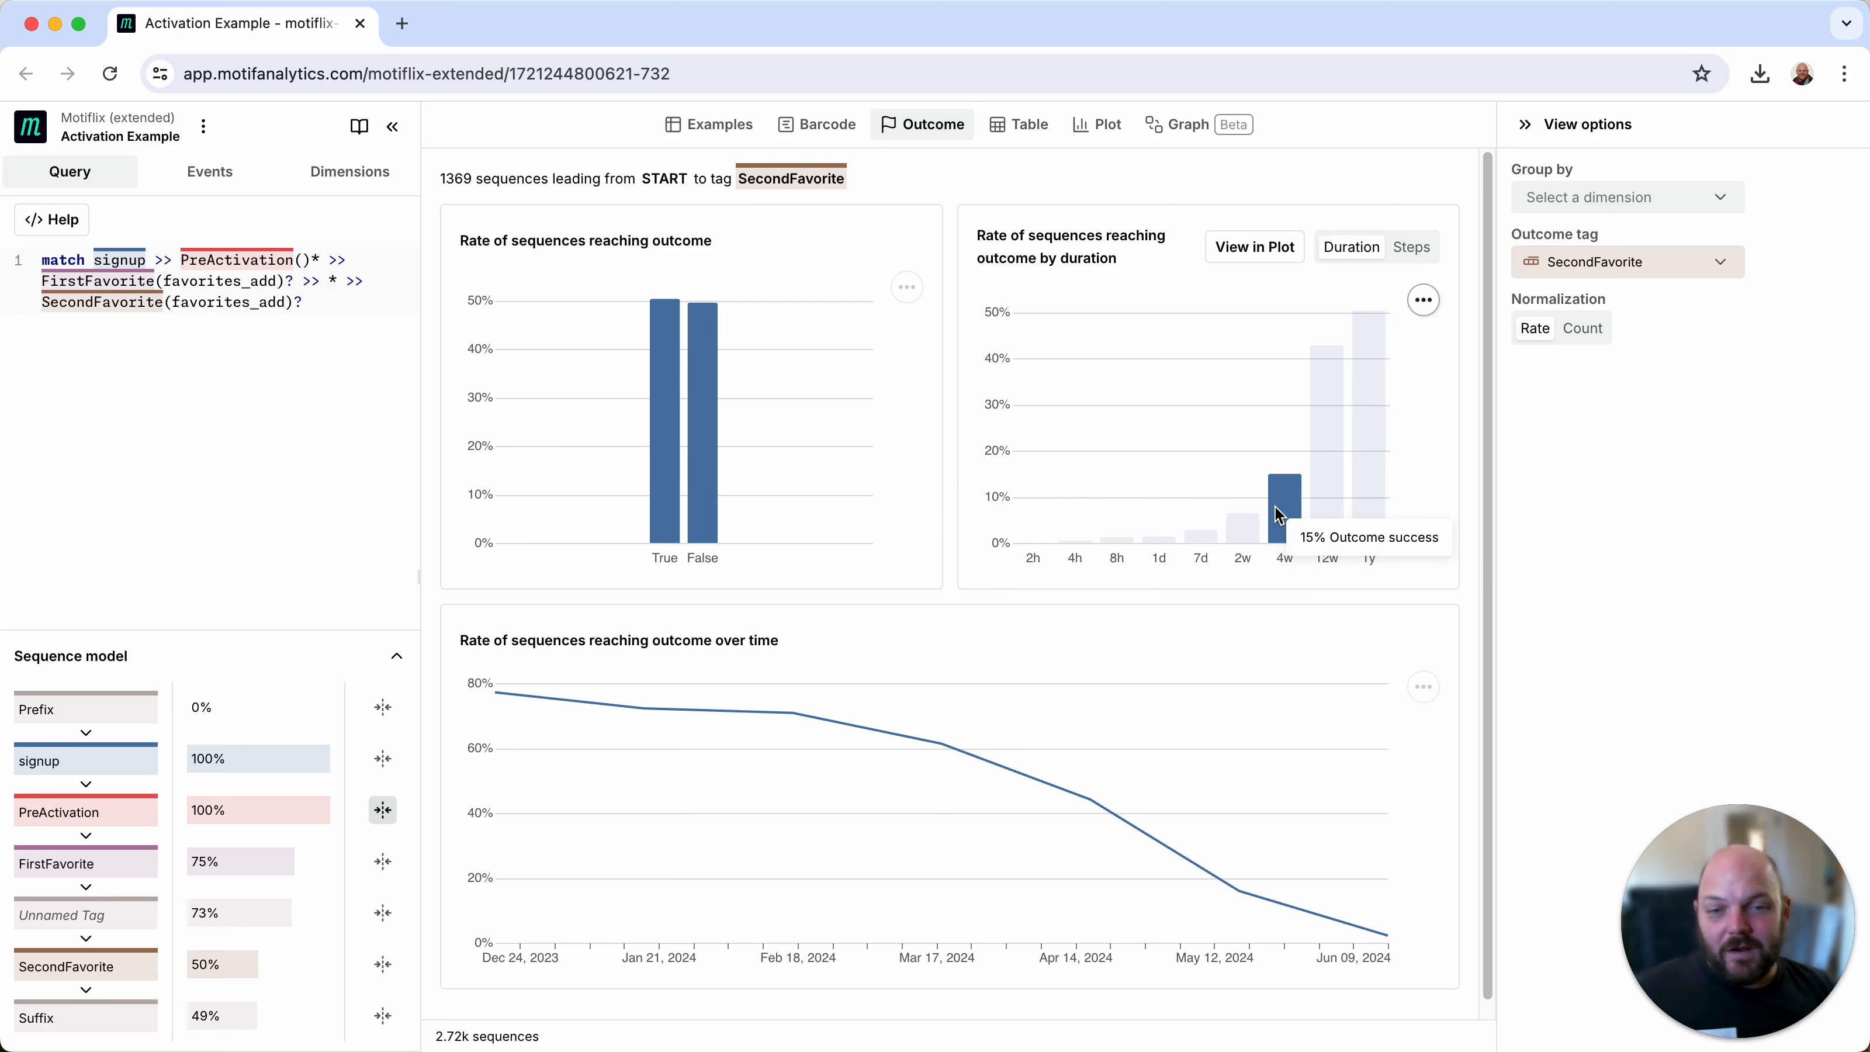
Step: Plot the sequences as a bar chart with the signup to SecondFavorite duration as the X-axis dimension
click(1114, 142)
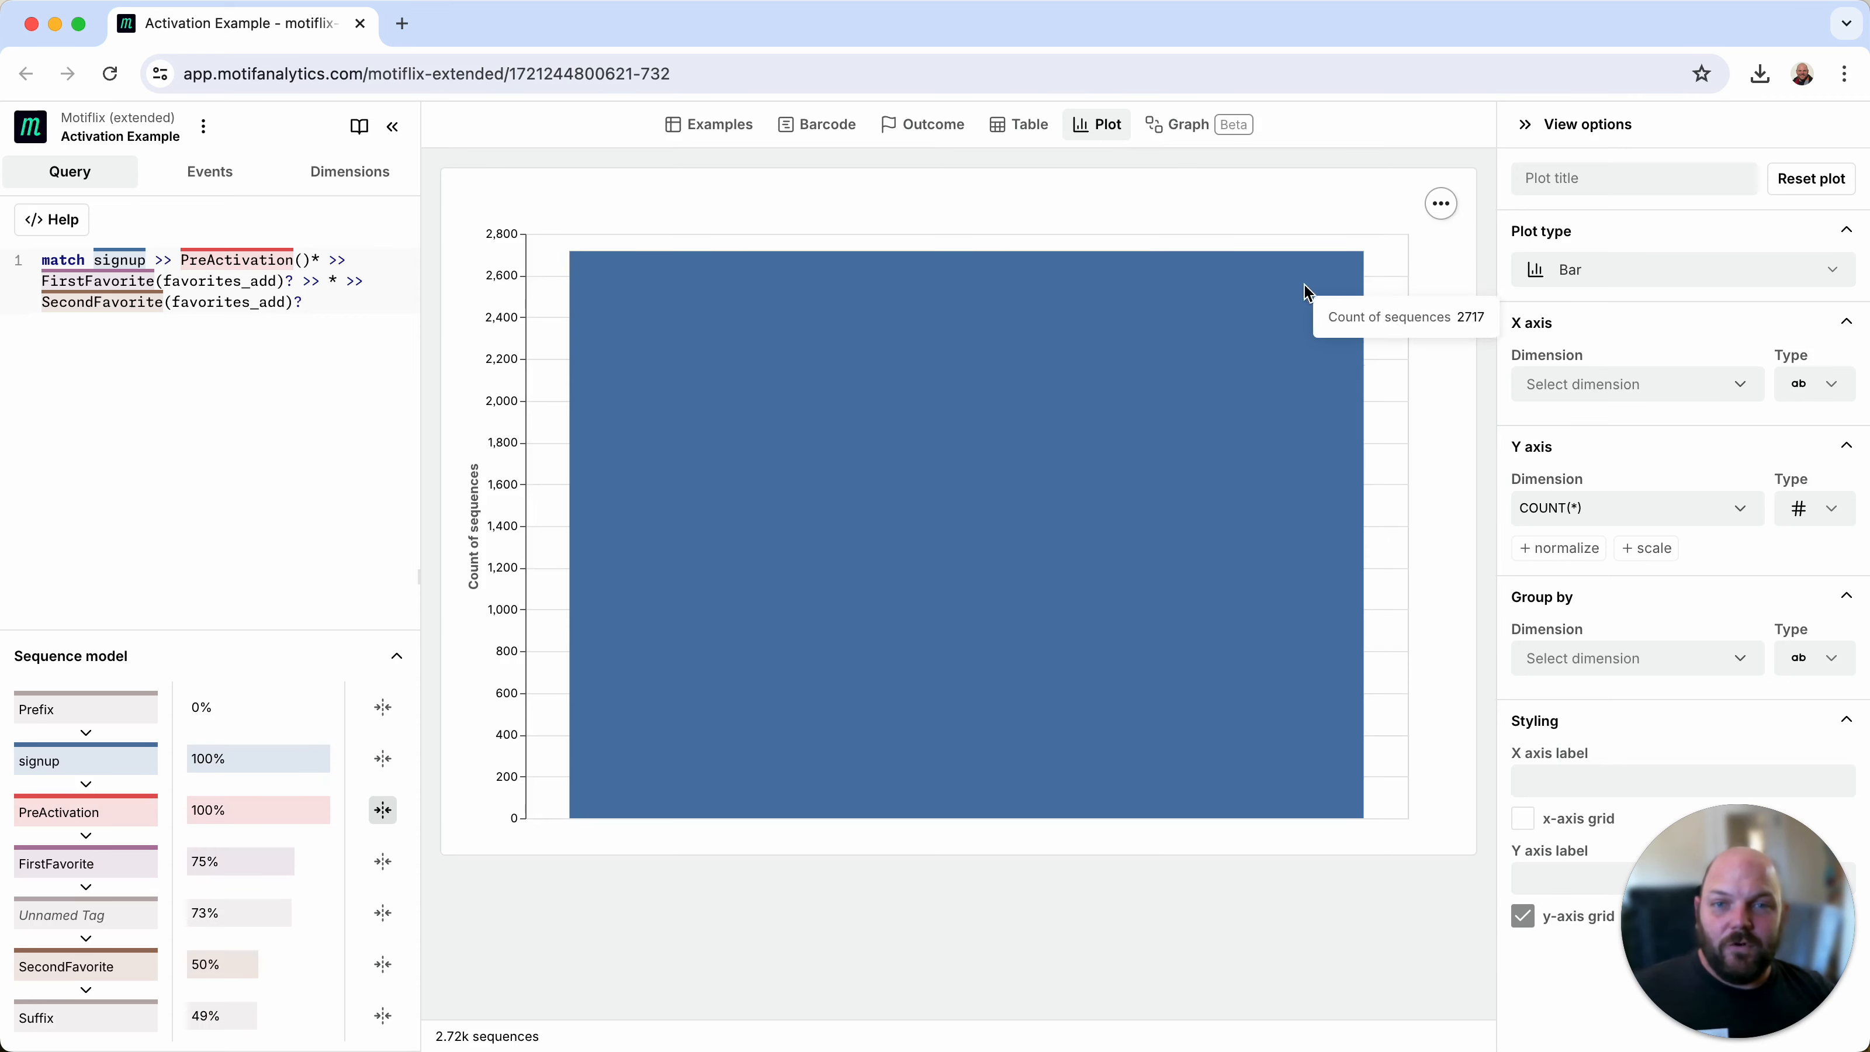
click(1636, 391)
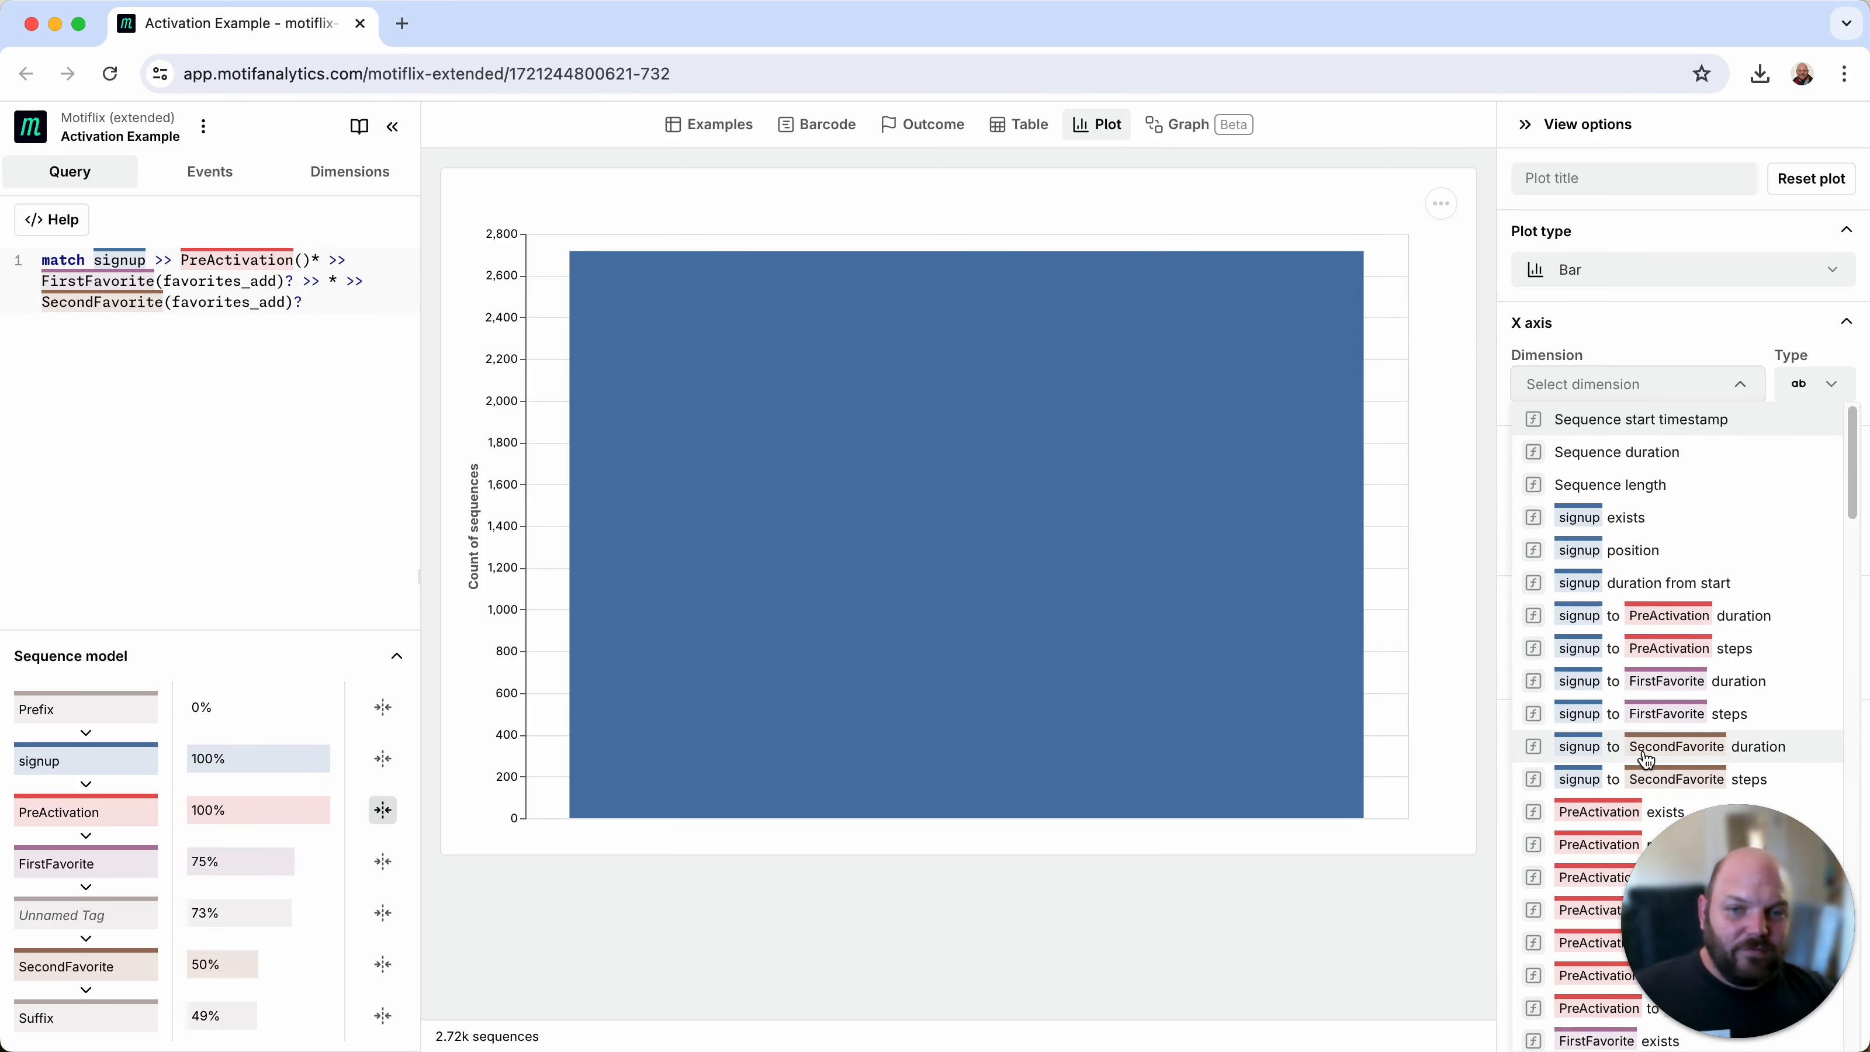
scroll(1625, 748, down, 3)
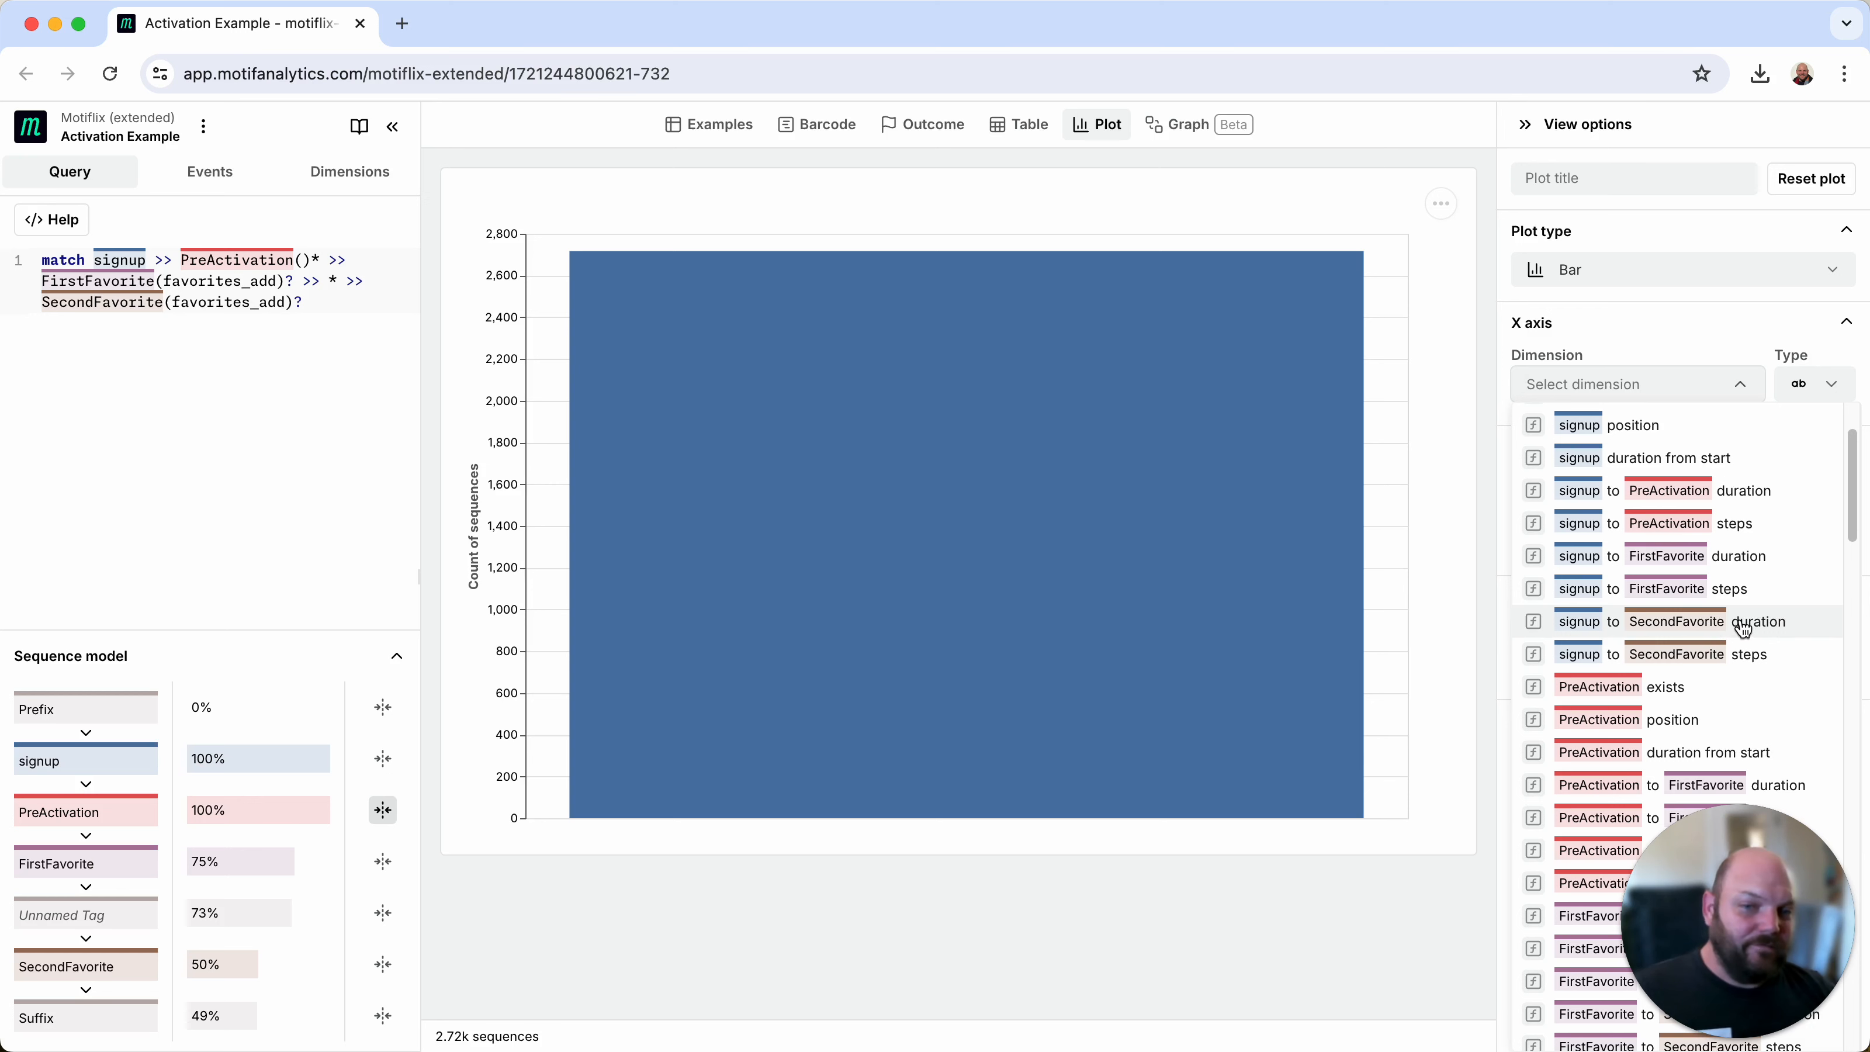
click(1694, 623)
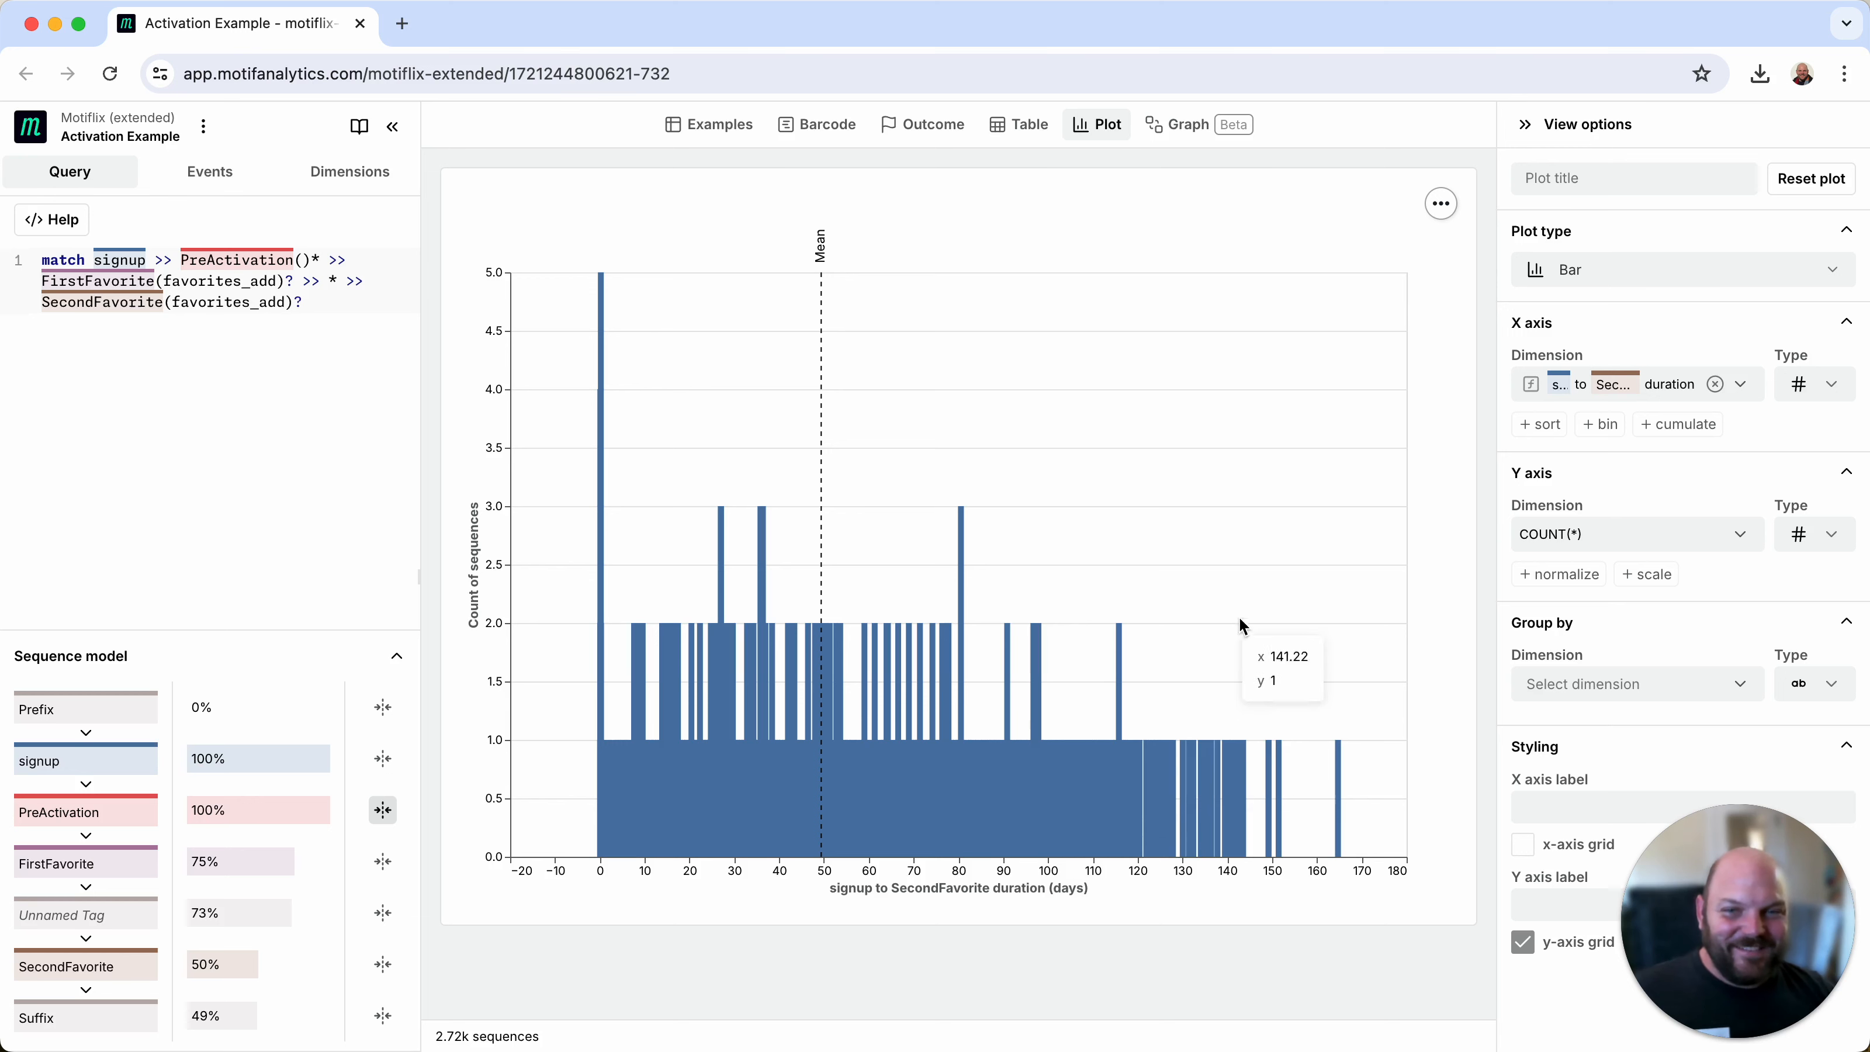
Step: Bin the X-axis duration with the auto setting and make the plot cumulative
click(1604, 425)
click(1570, 491)
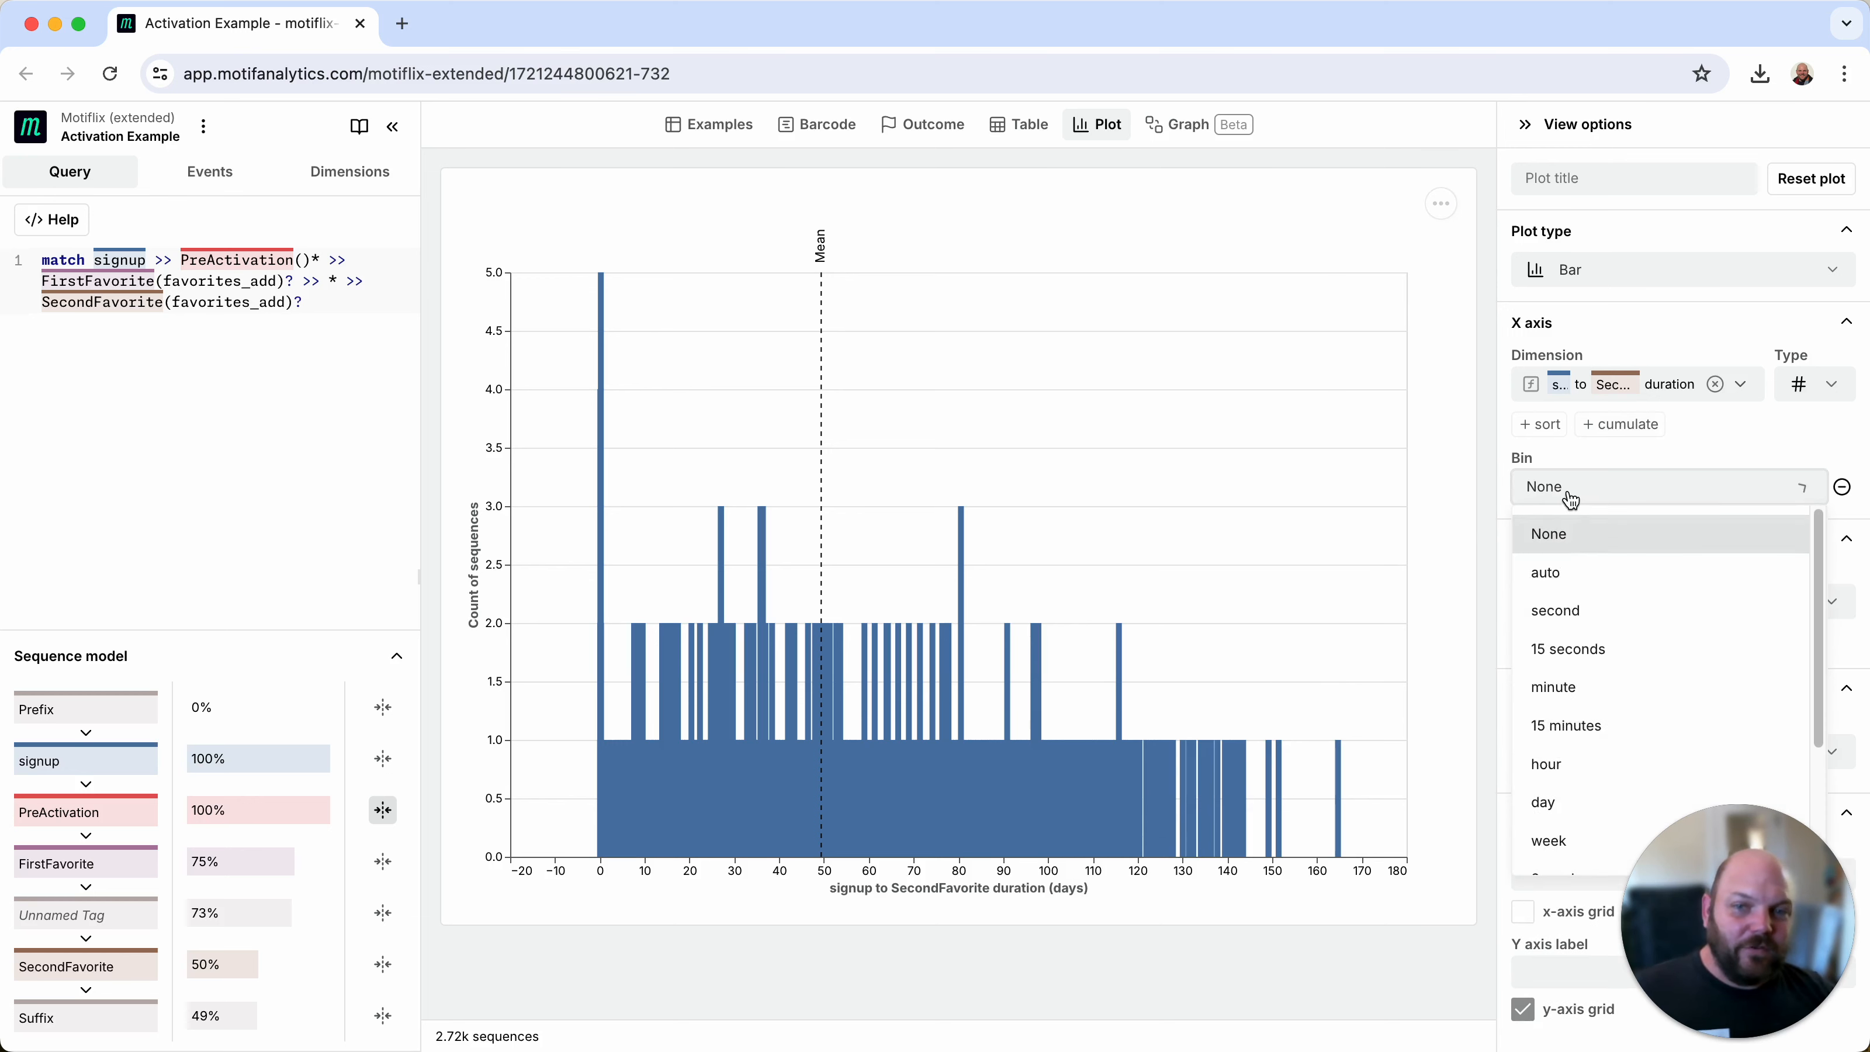
click(1569, 582)
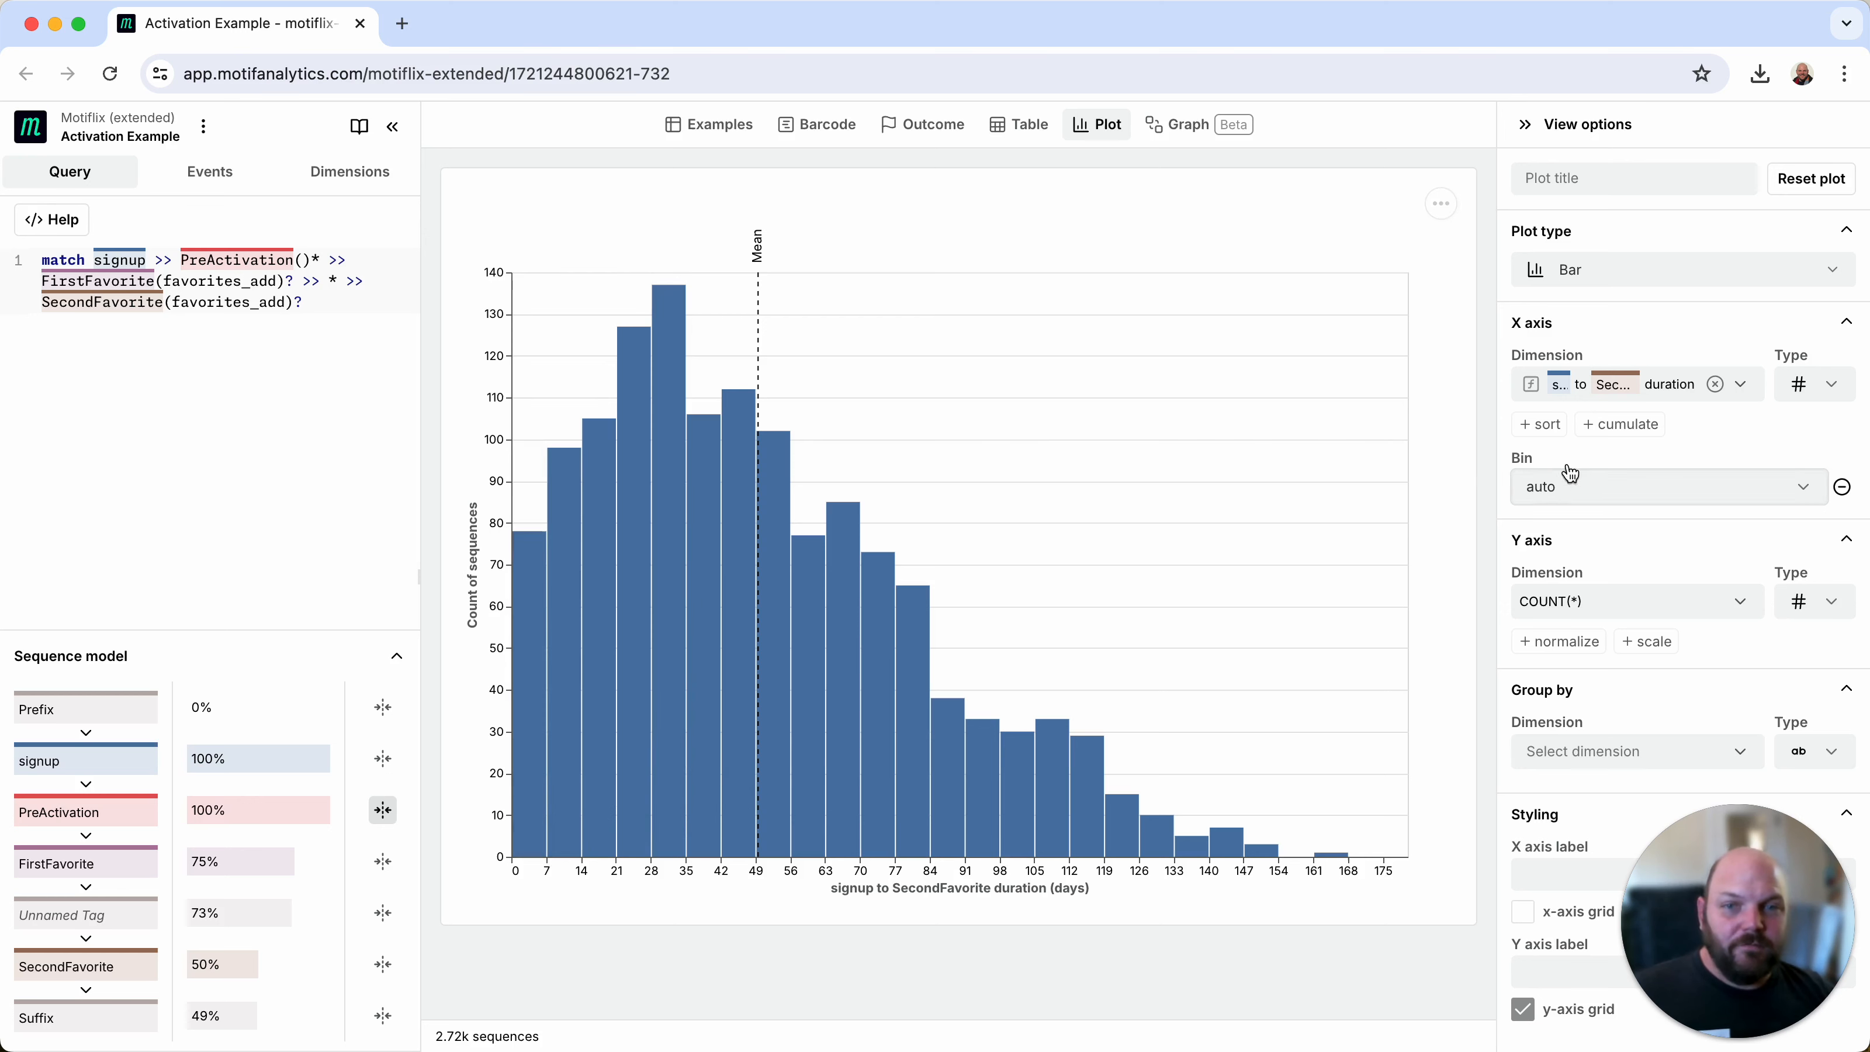
click(1621, 432)
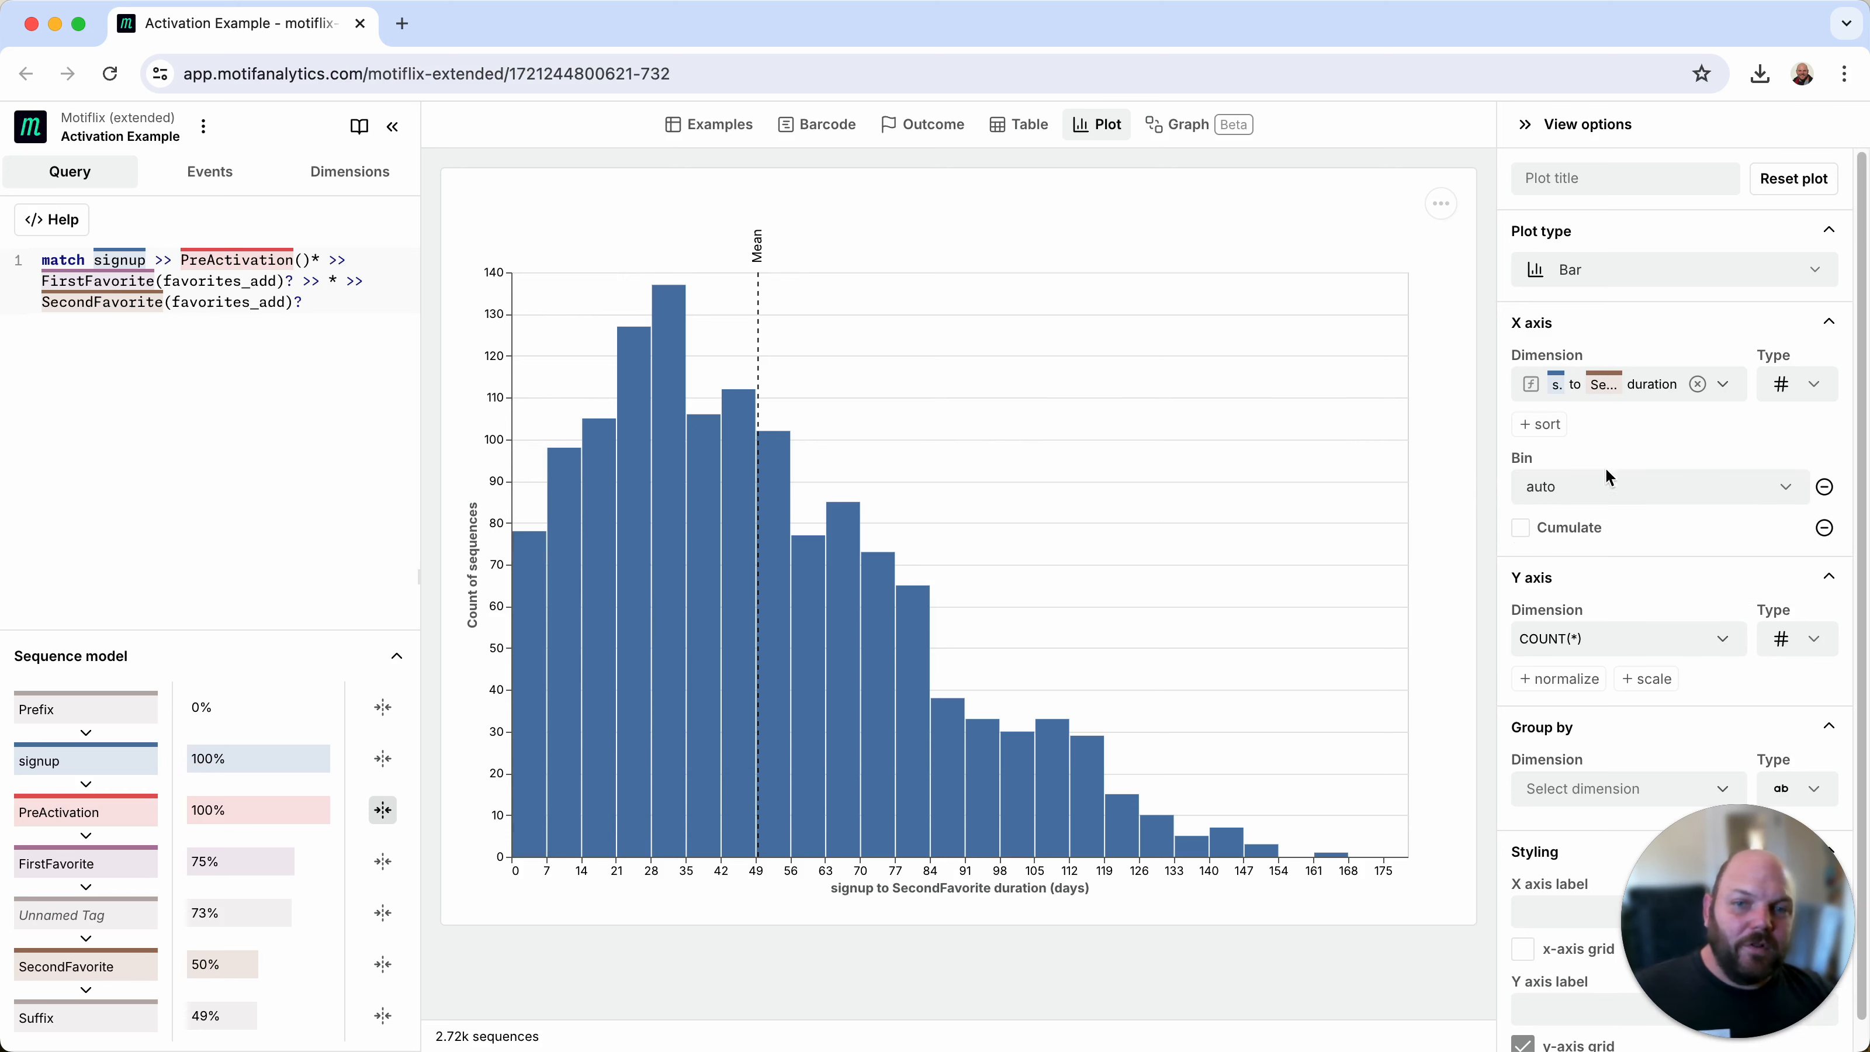
click(1573, 535)
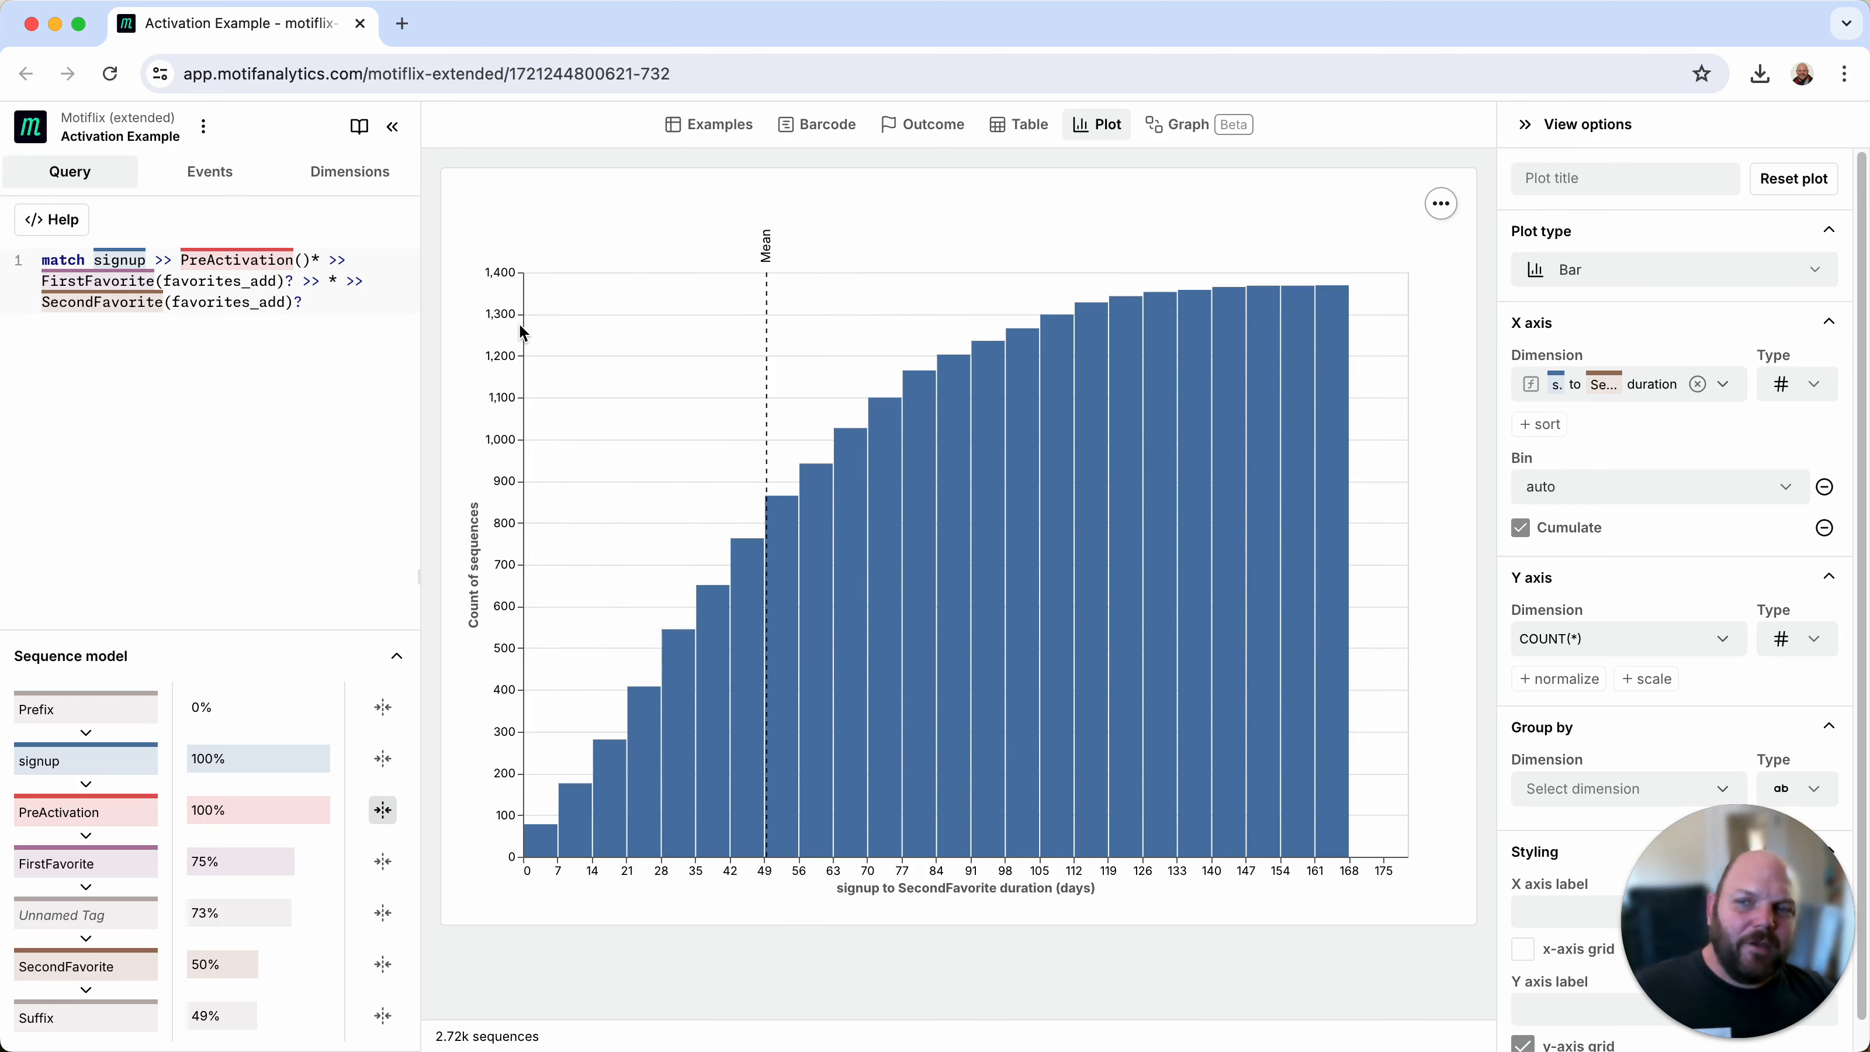
Step: Normalize the Y-axis count as Percent of all (without null values), and switch the normalization to Percent of all (including null values)
scroll(1663, 672, down, 1)
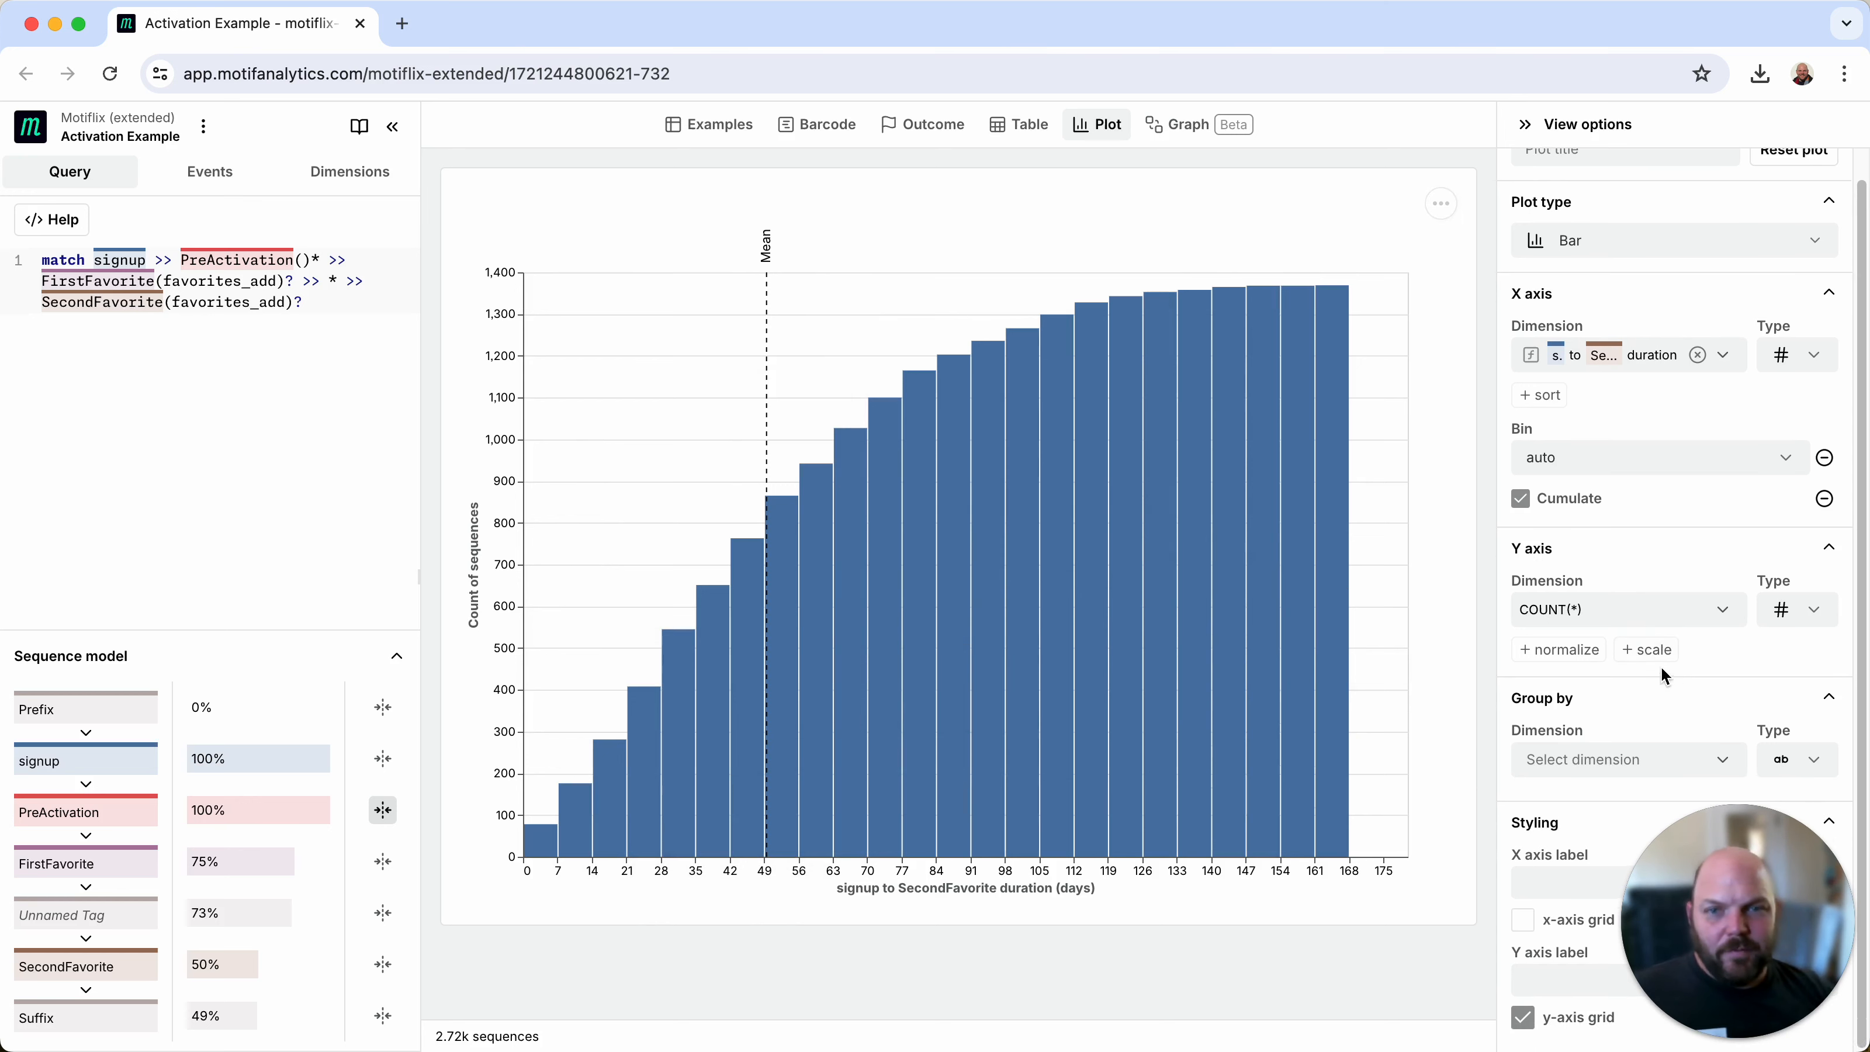
click(1612, 610)
click(1584, 645)
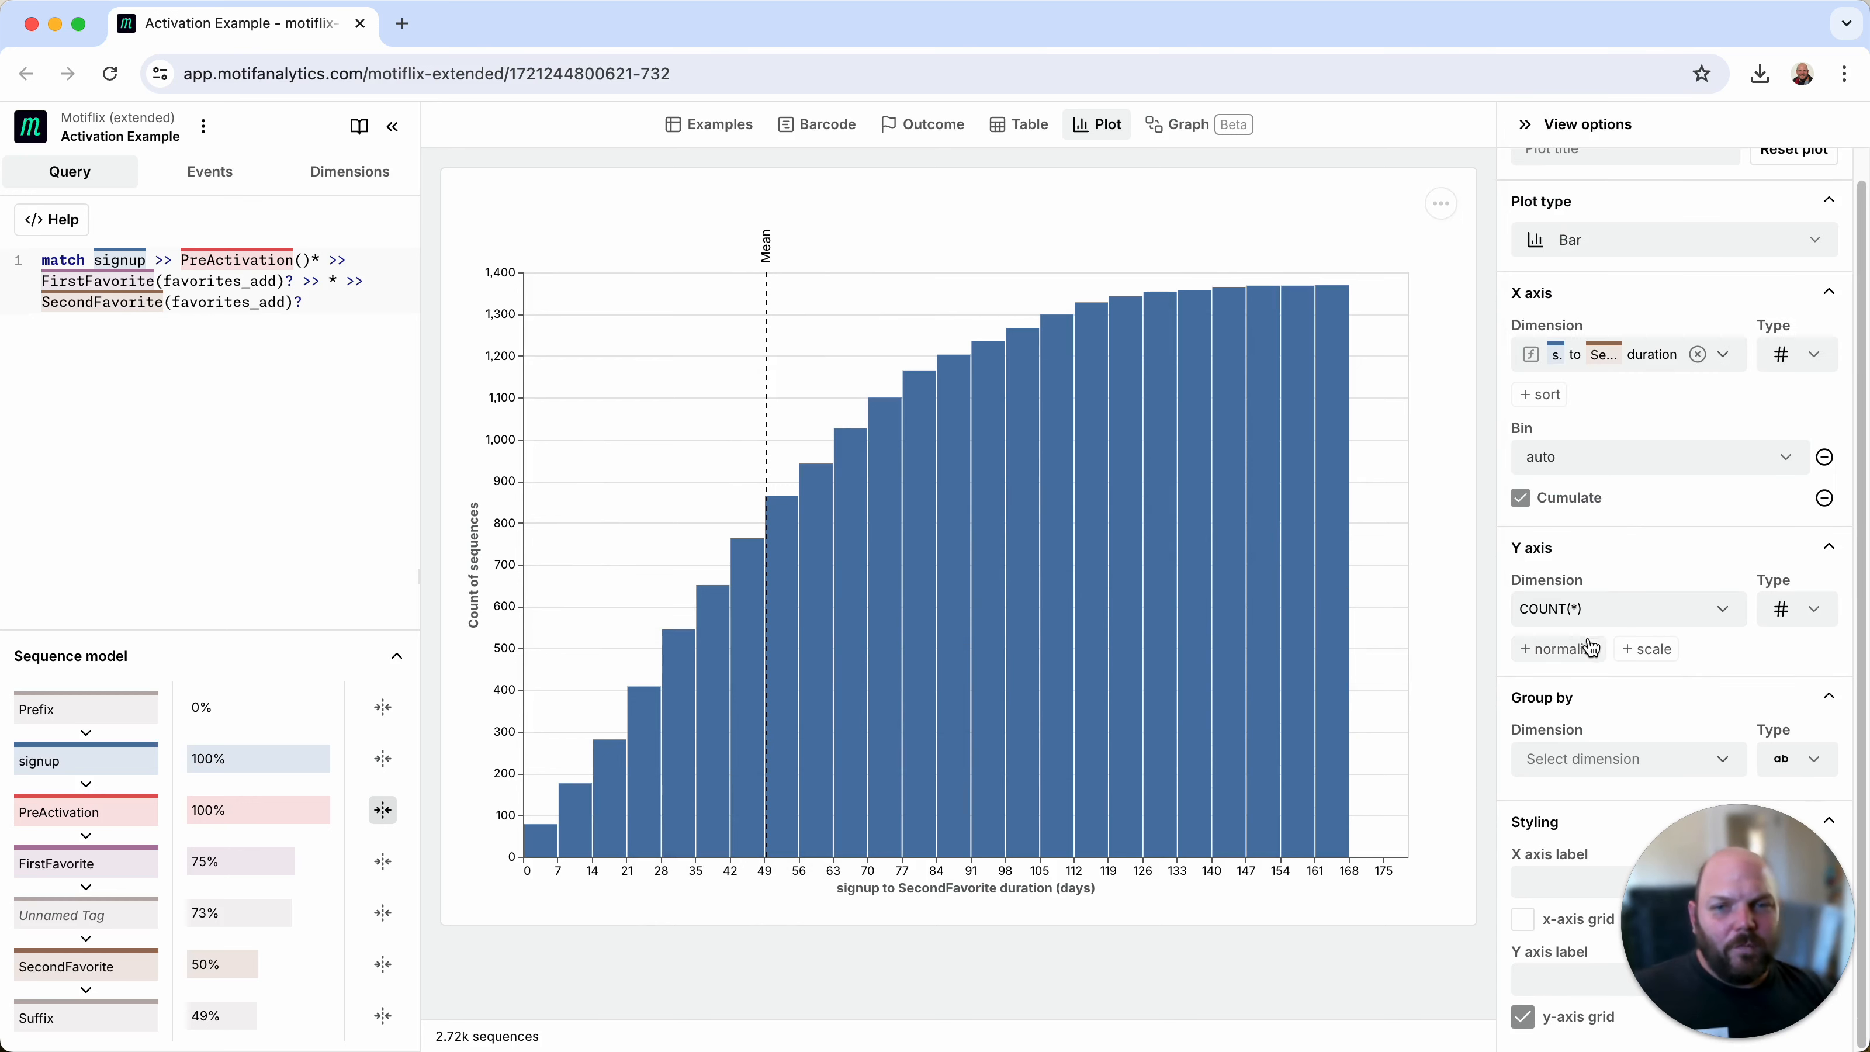
click(1584, 646)
click(1591, 710)
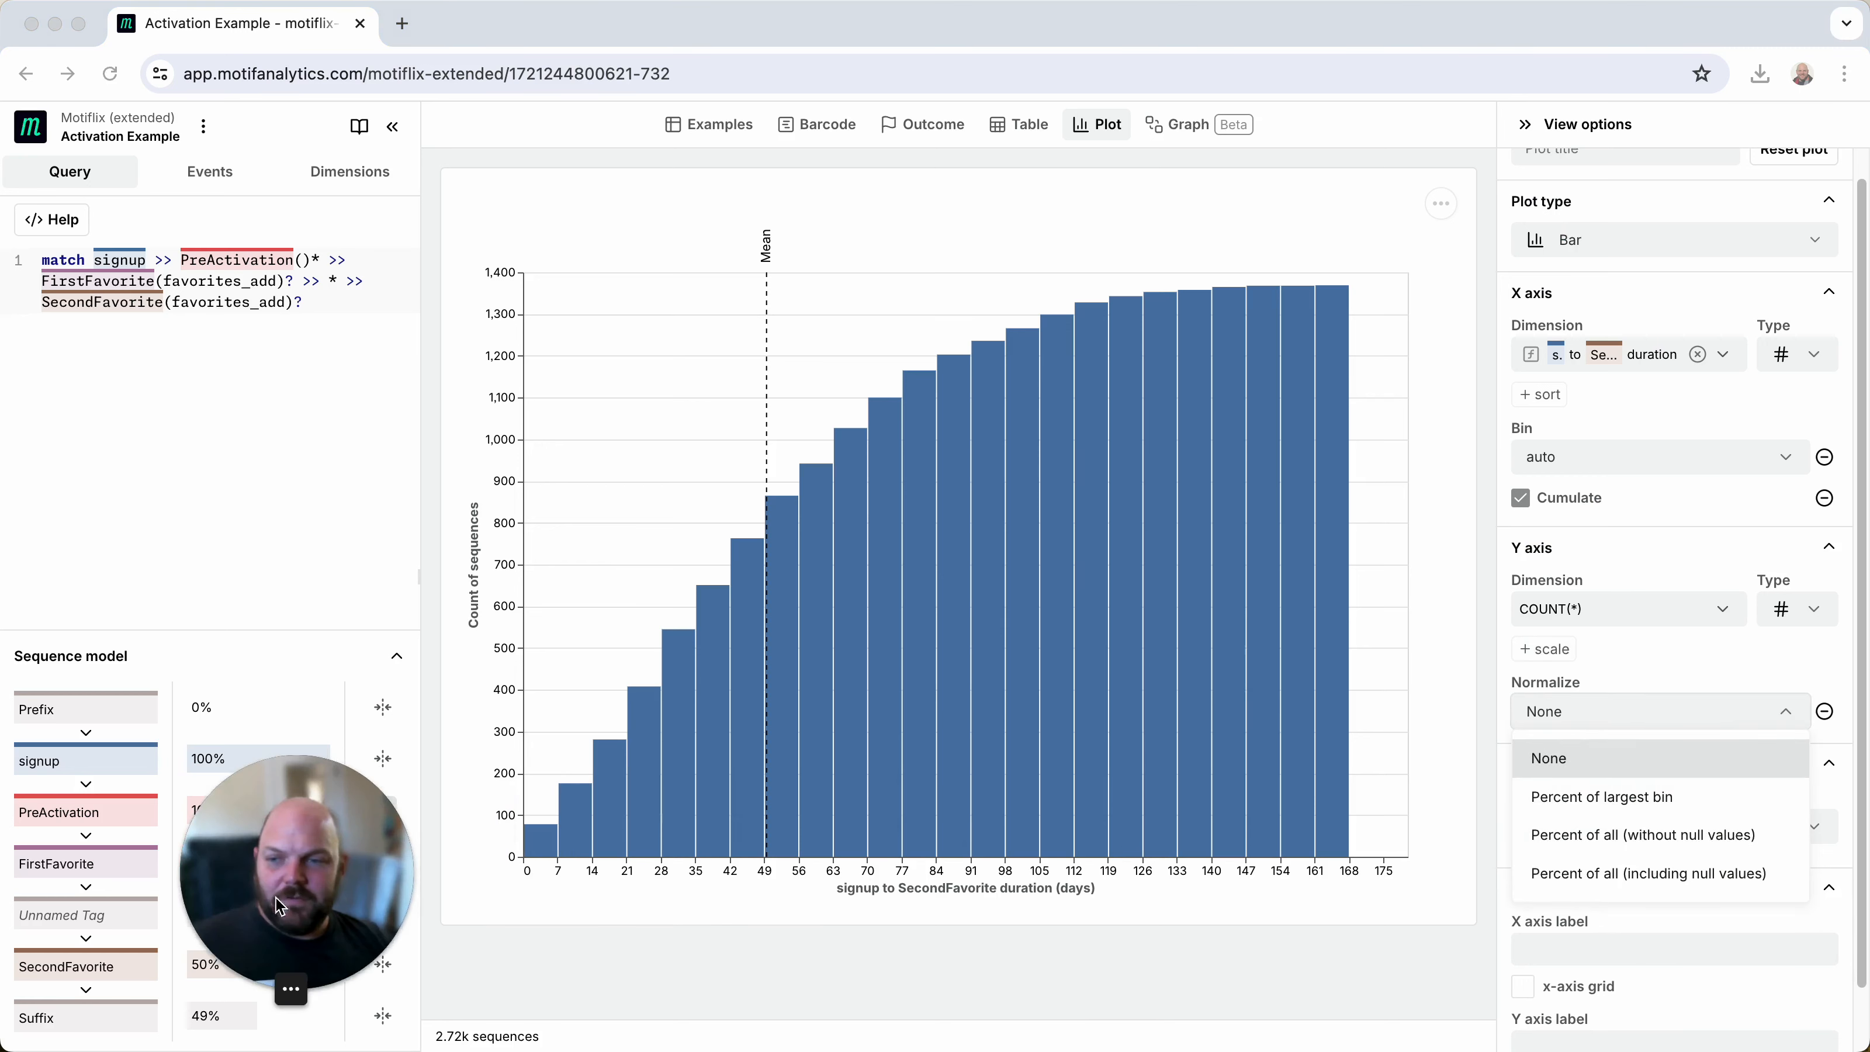
click(1638, 835)
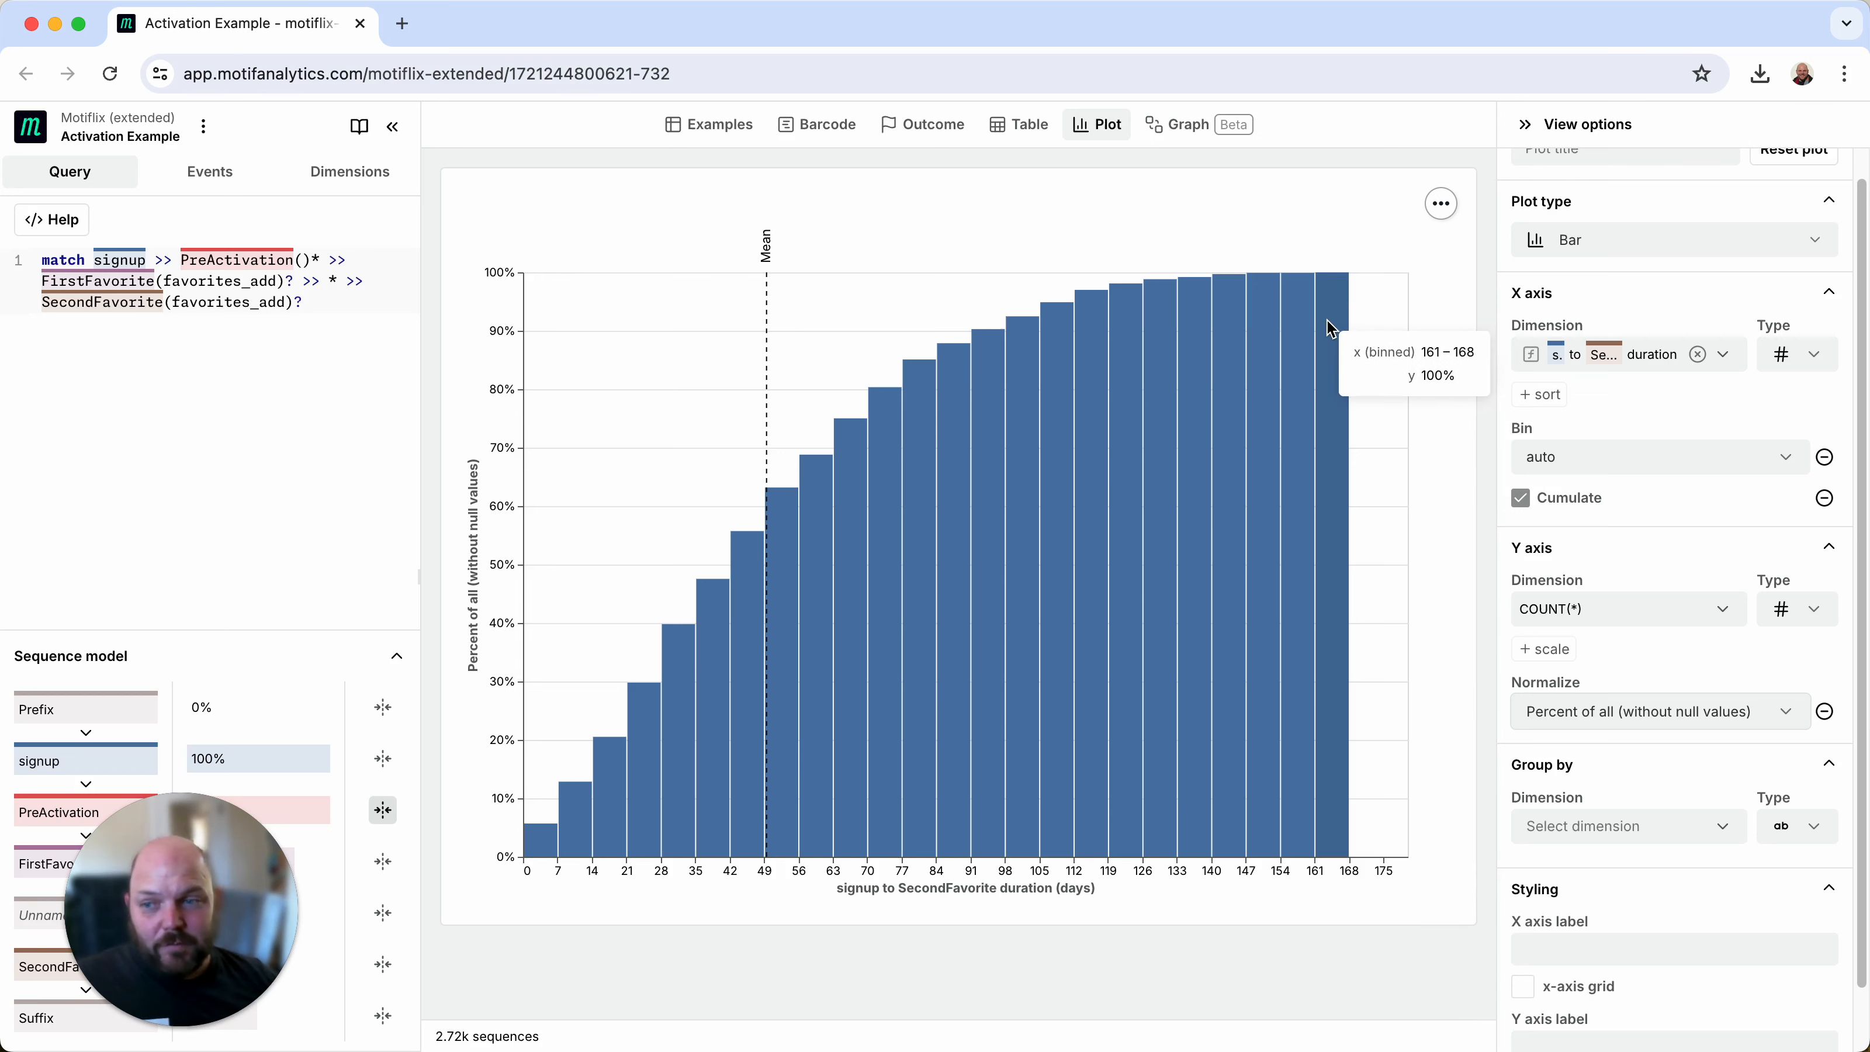
click(1624, 724)
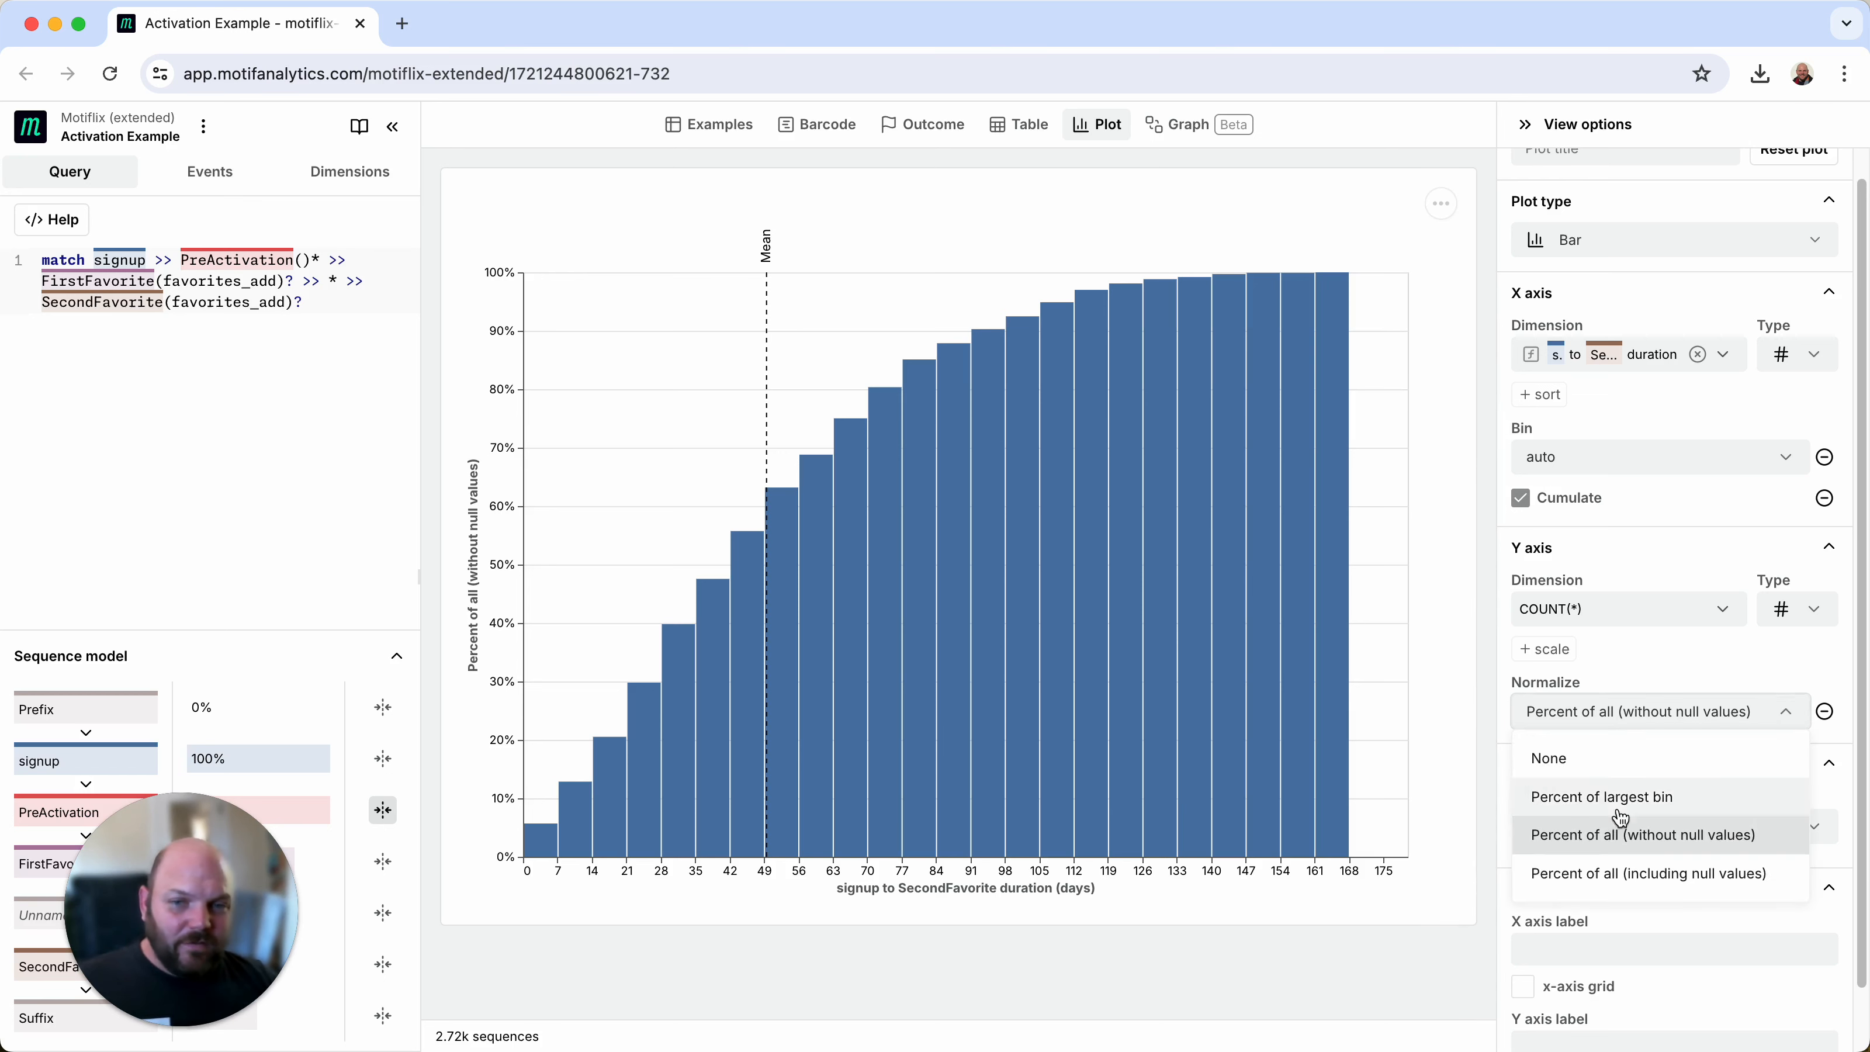
click(1627, 882)
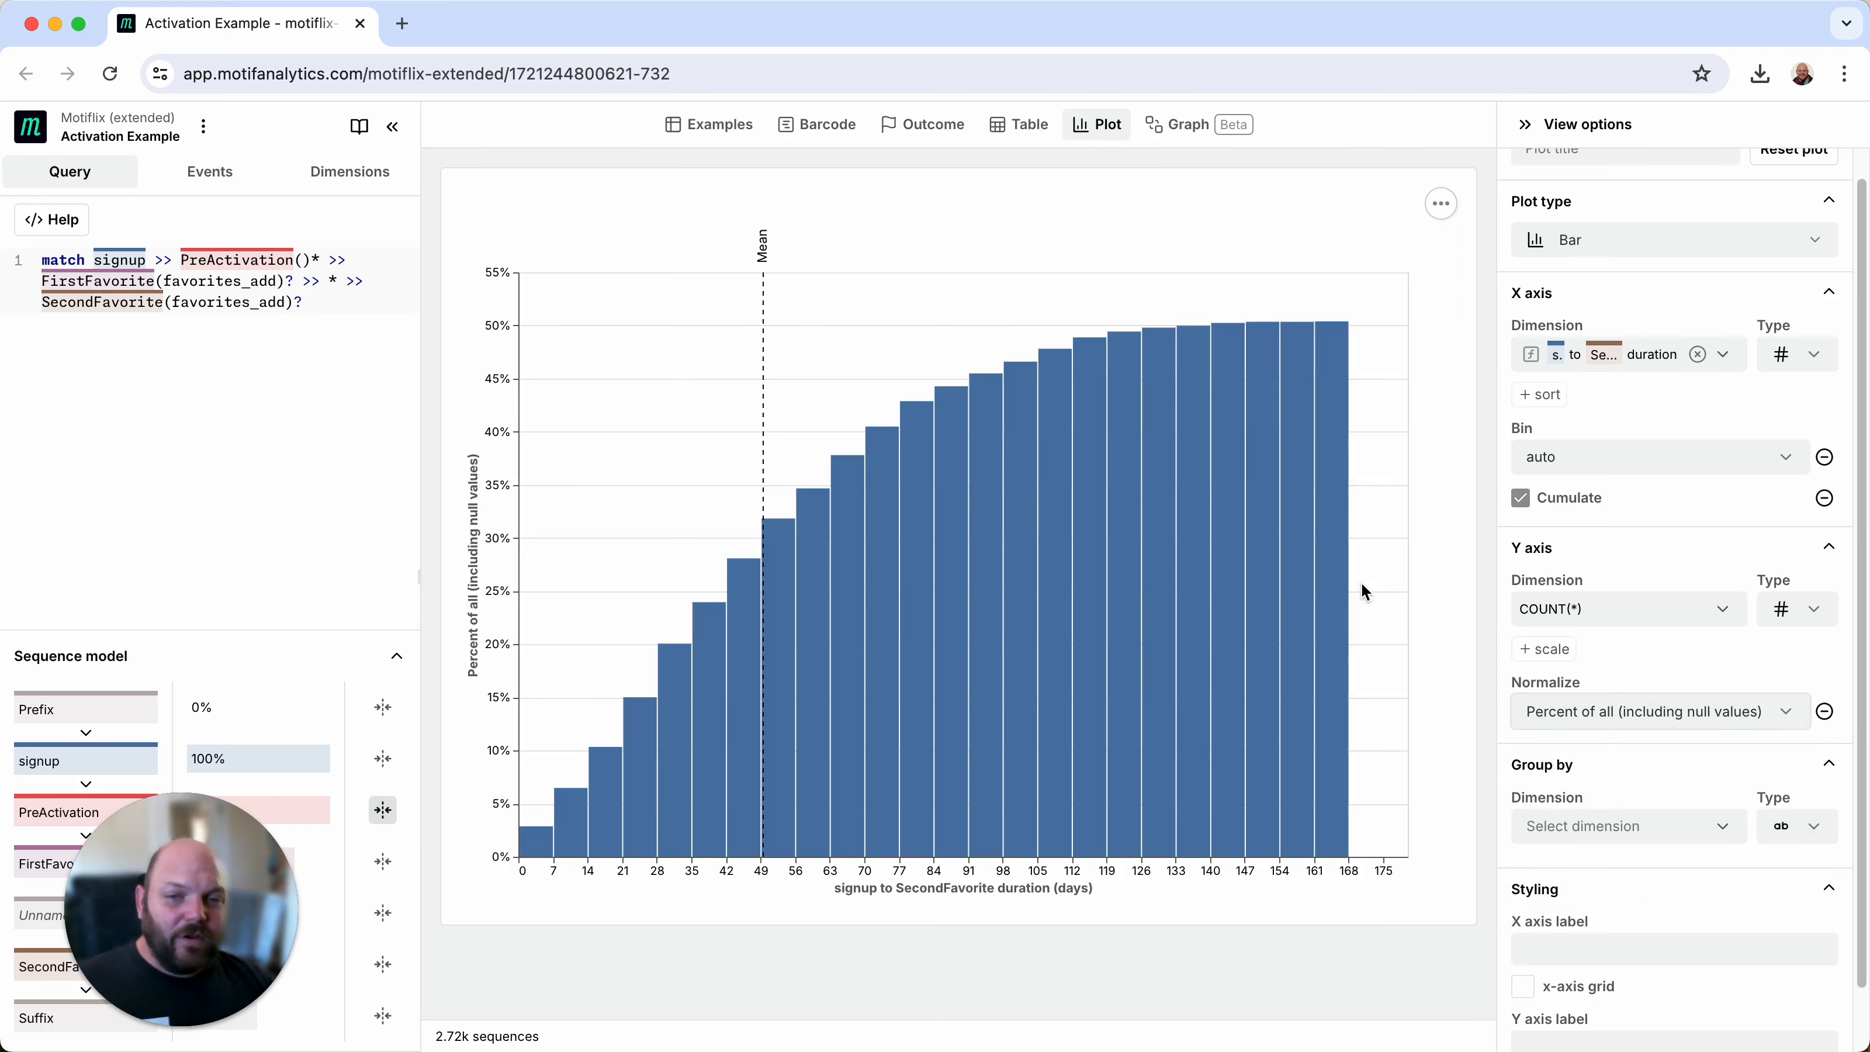